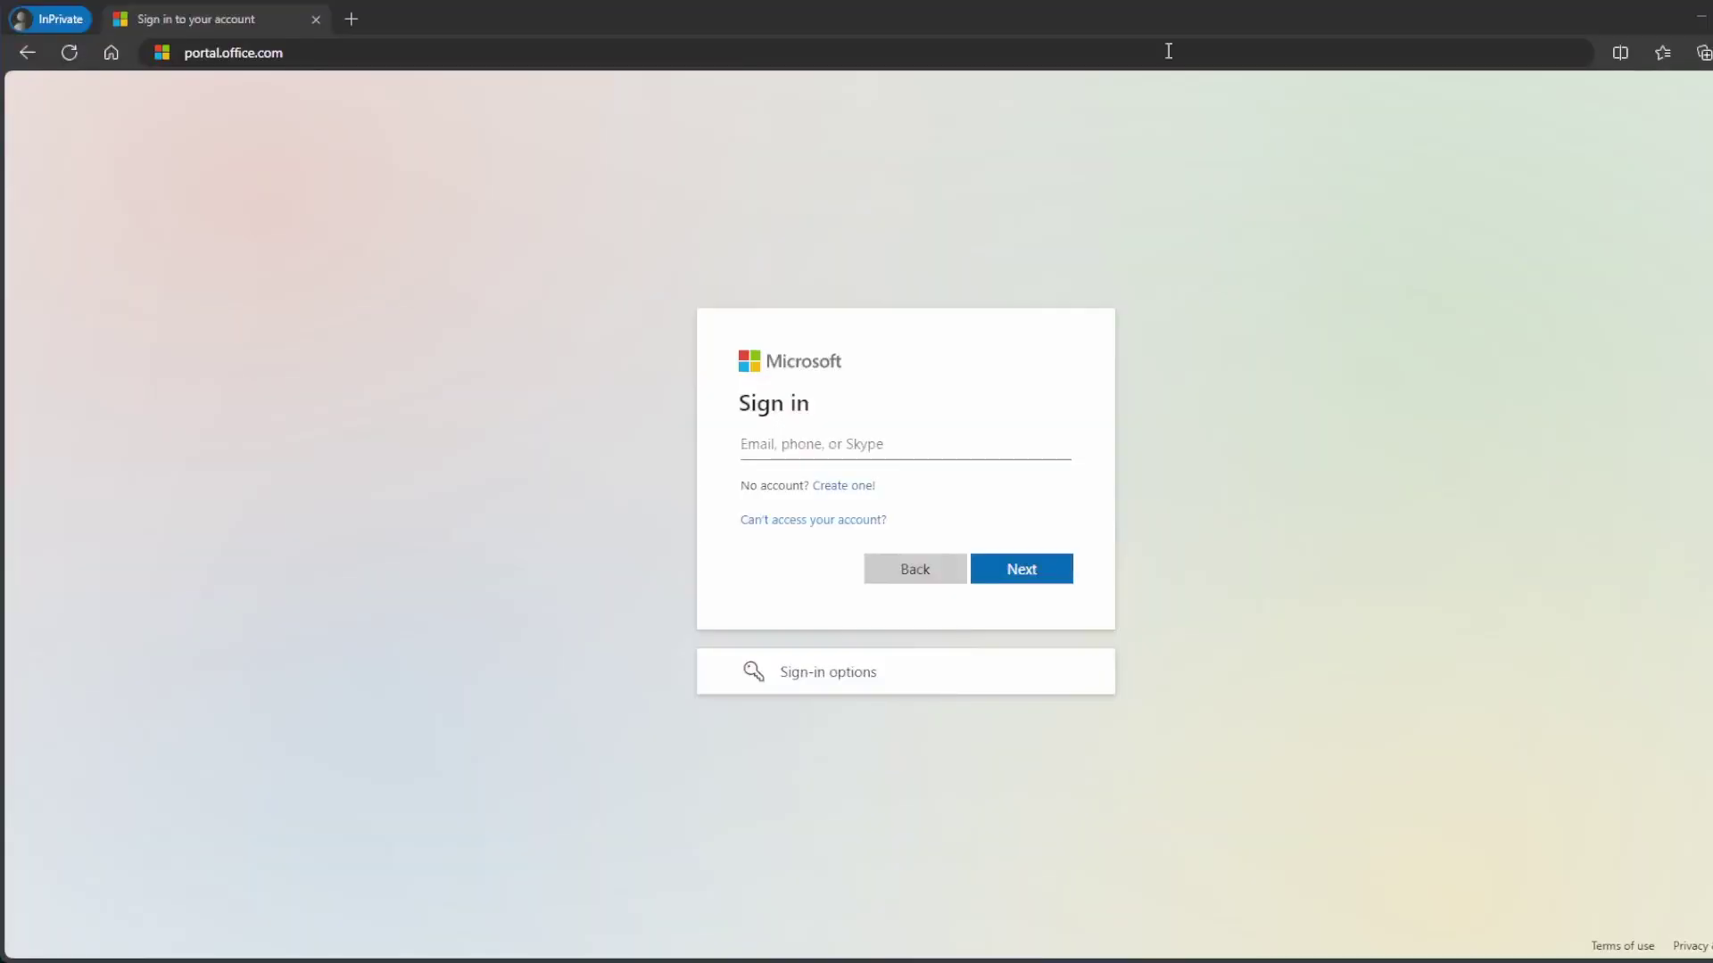
Step: Load the Office portal and sign in with the administrator's sign-in name and password
{"action": "left_click", "coordinate": [370, 50]}
{"action": "left_click", "coordinate": [371, 48]}
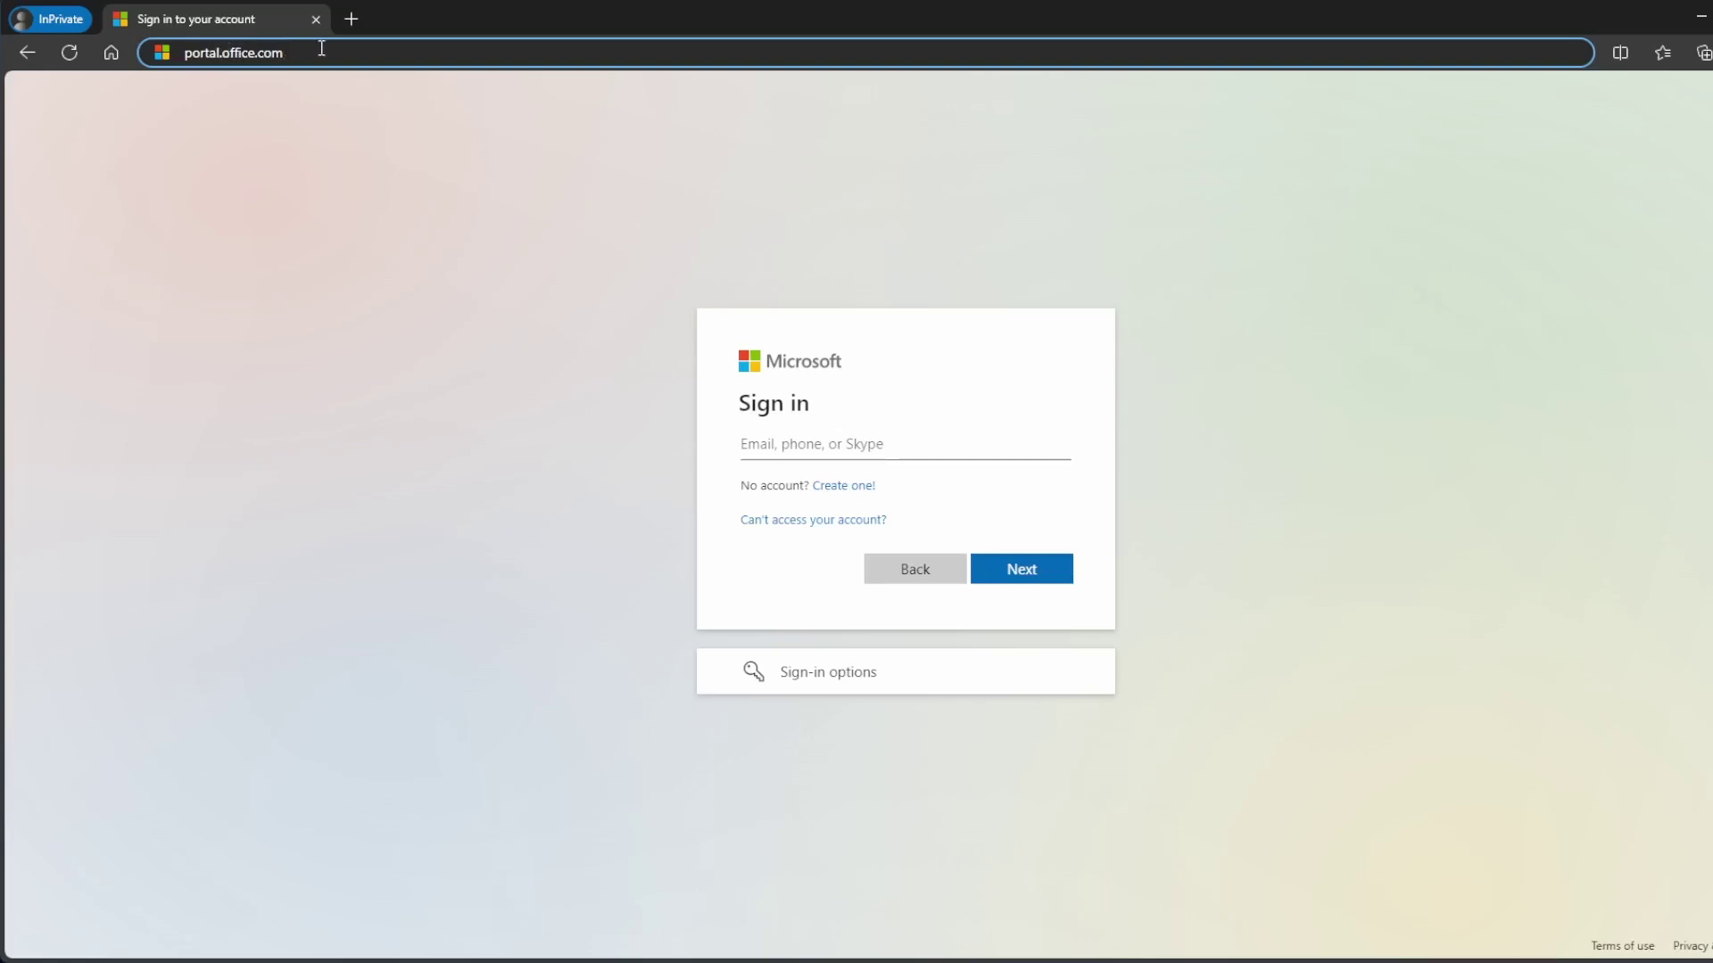
{"action": "key", "text": "Return"}
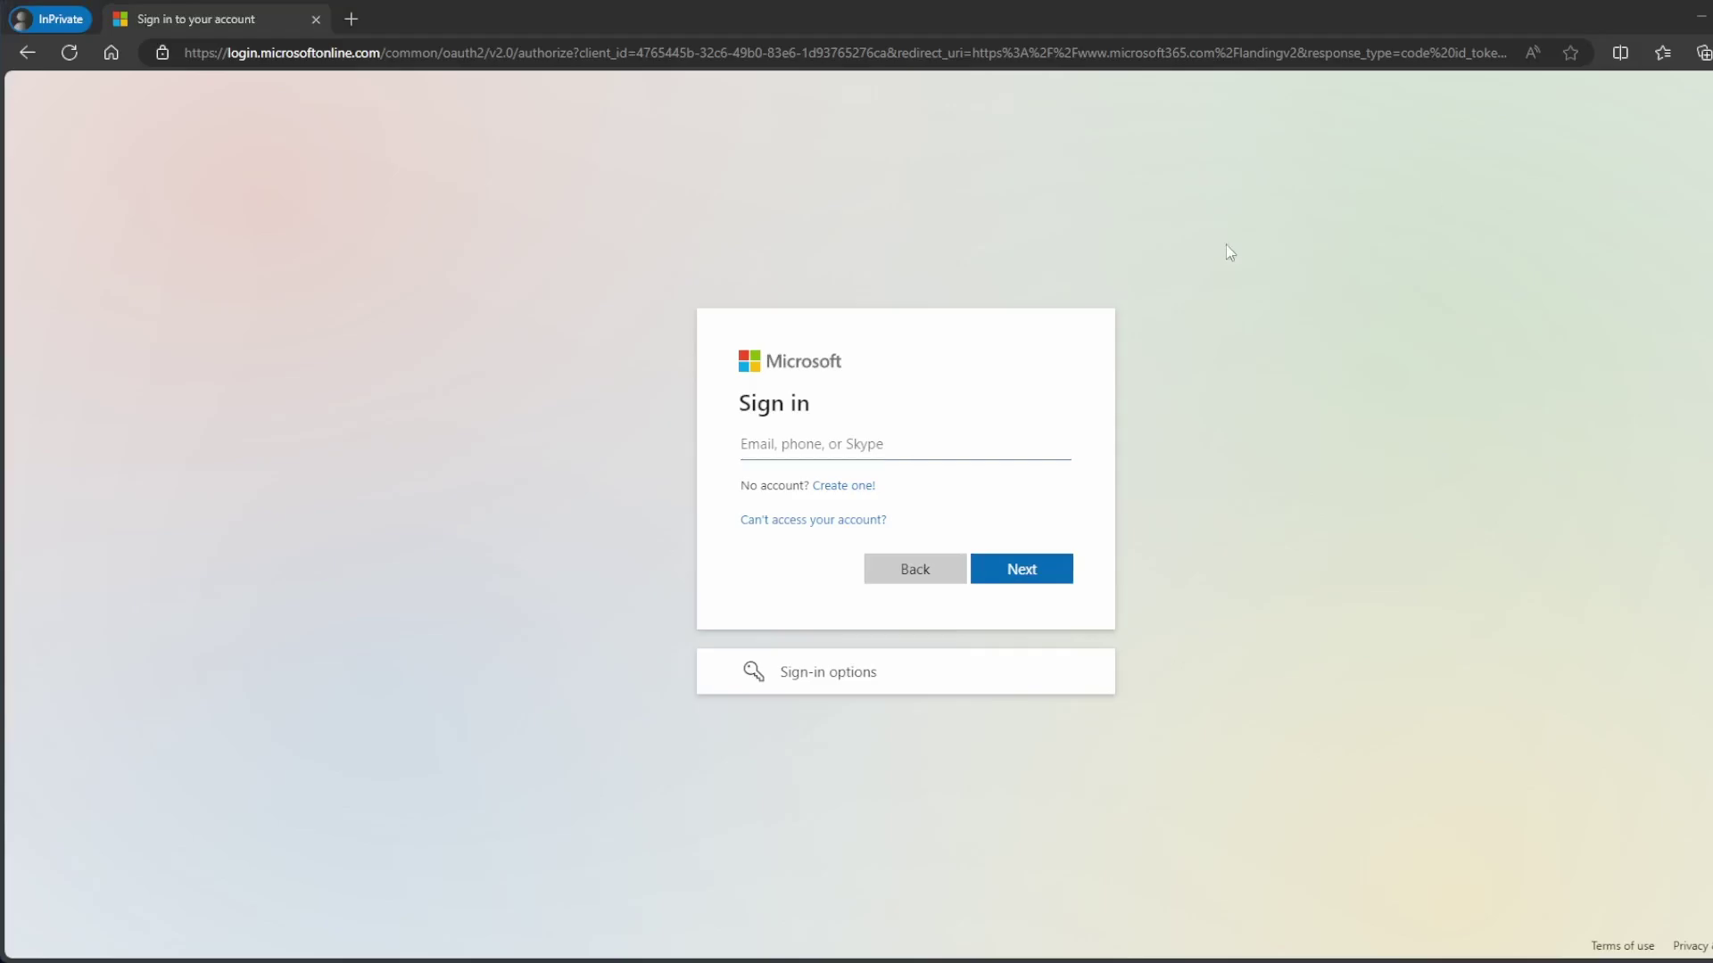
{"action": "key", "text": "ctrl+v"}
{"action": "left_click", "coordinate": [1015, 574]}
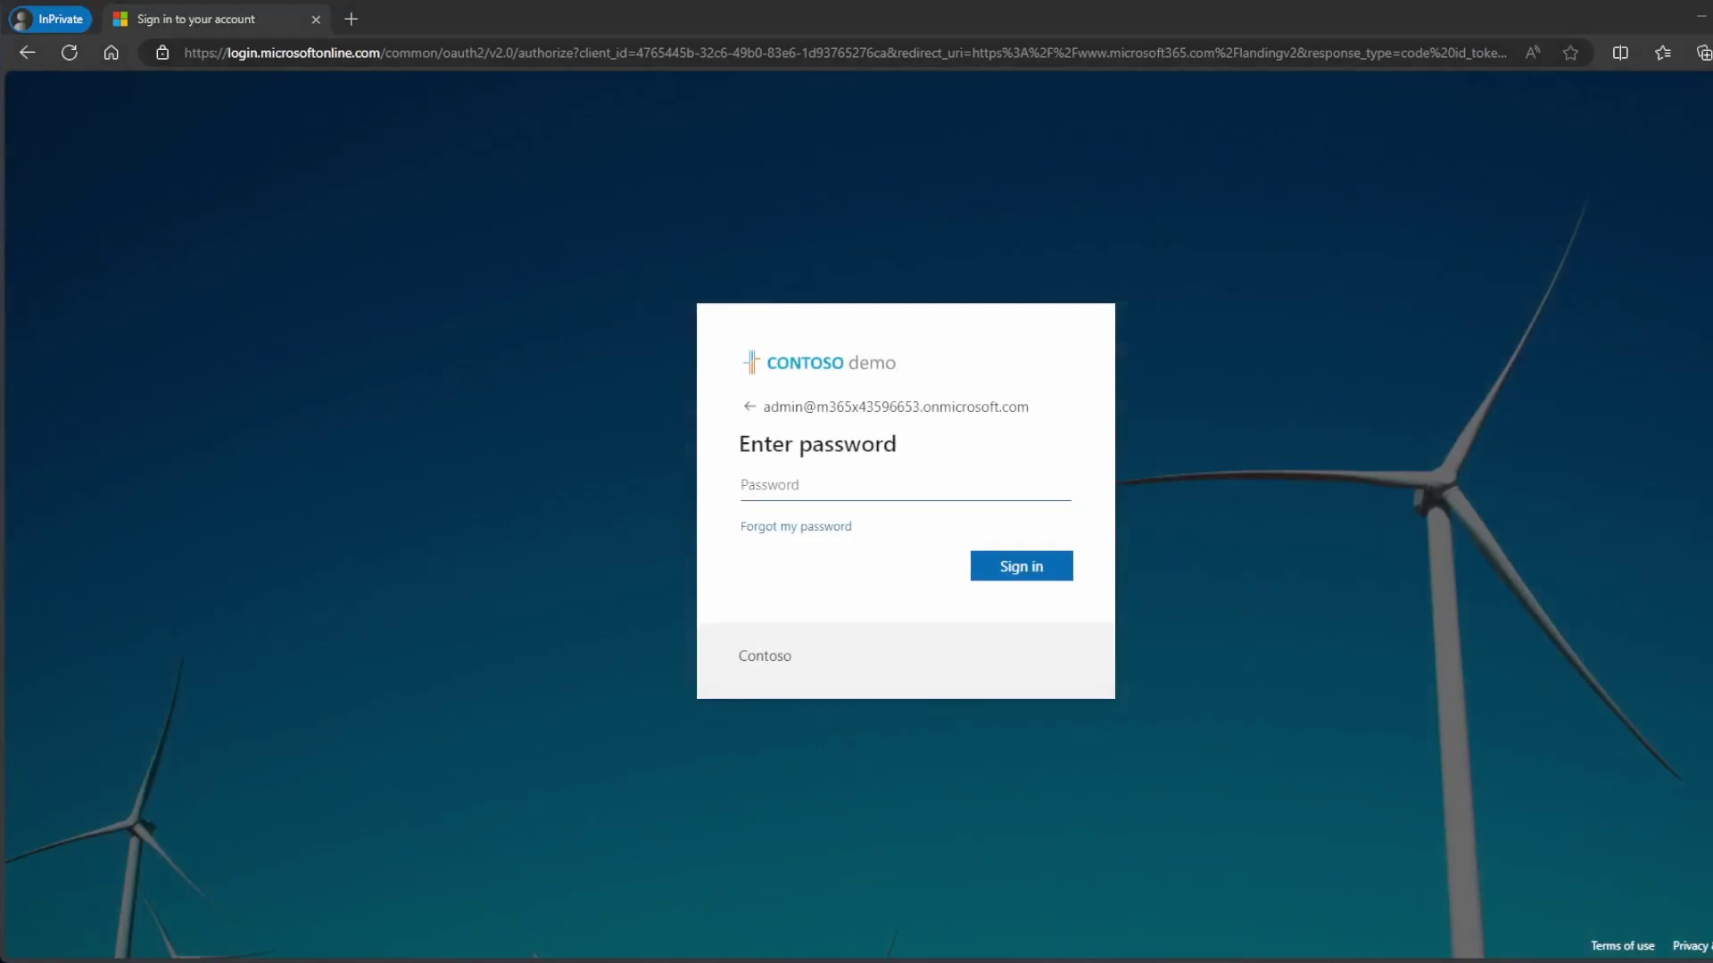
{"action": "left_click", "coordinate": [891, 477]}
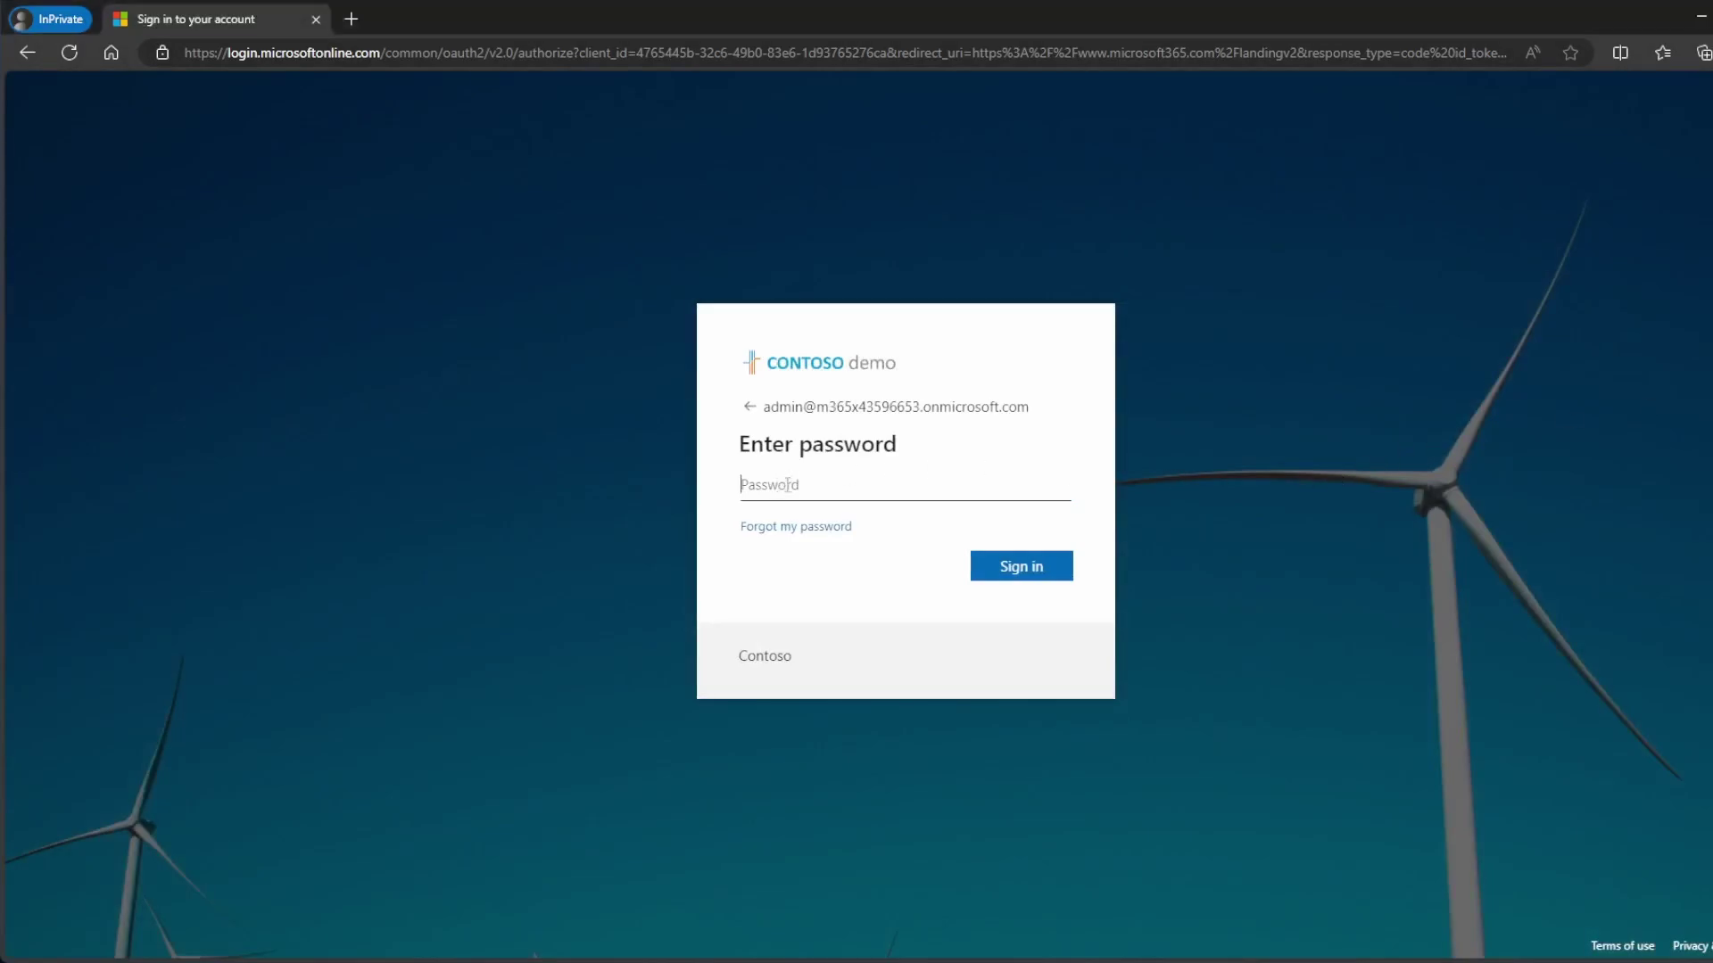
{"action": "key", "text": "ctrl+v"}
{"action": "left_click", "coordinate": [1026, 568]}
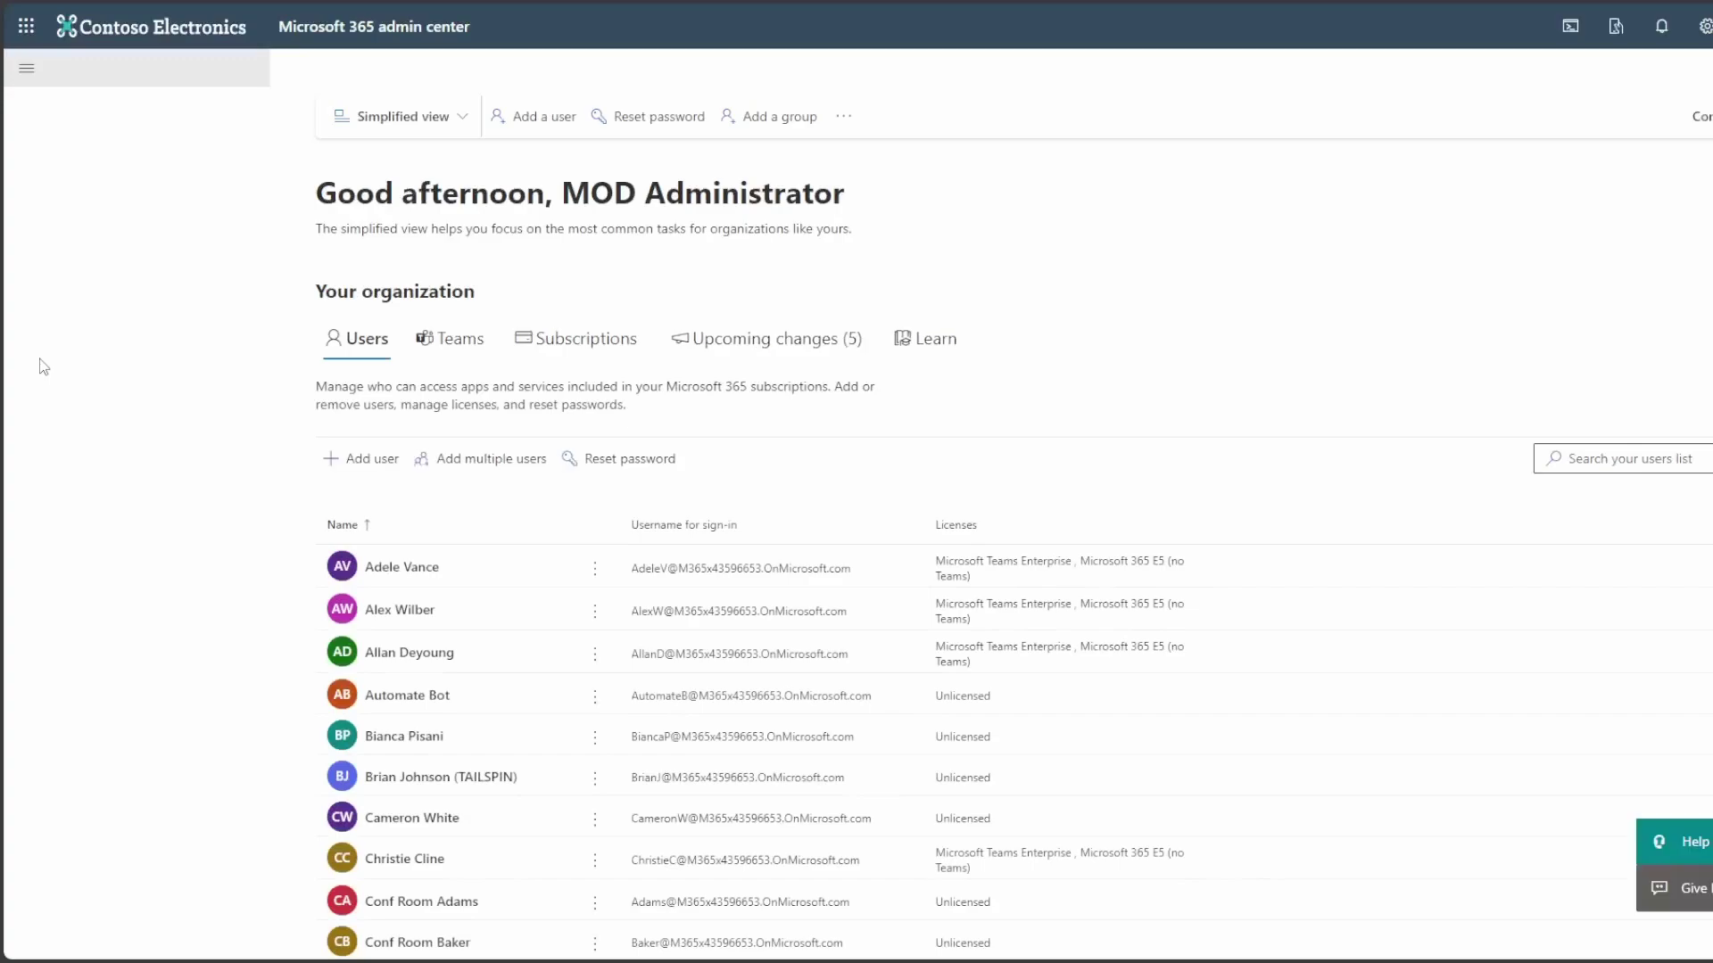
Step: Expand the full Microsoft 365 admin center navigation with Show all
{"action": "left_click", "coordinate": [133, 351]}
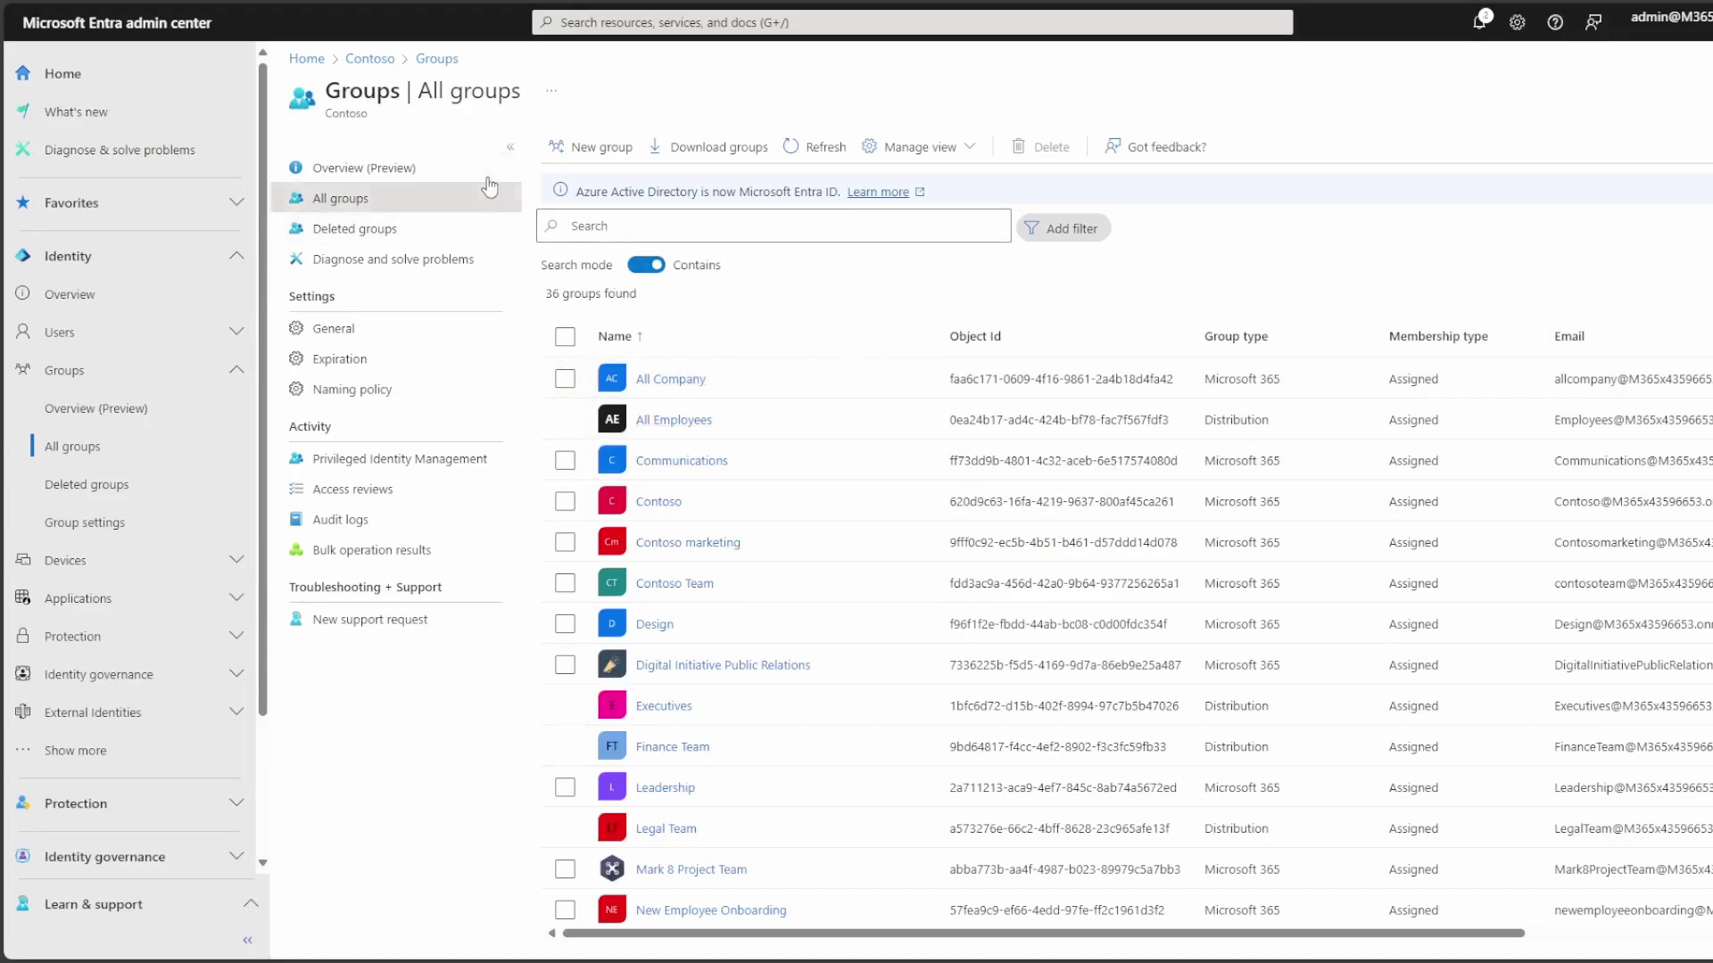
Step: Start a new group named 'Block MFA Changes'
{"action": "left_click", "coordinate": [596, 146]}
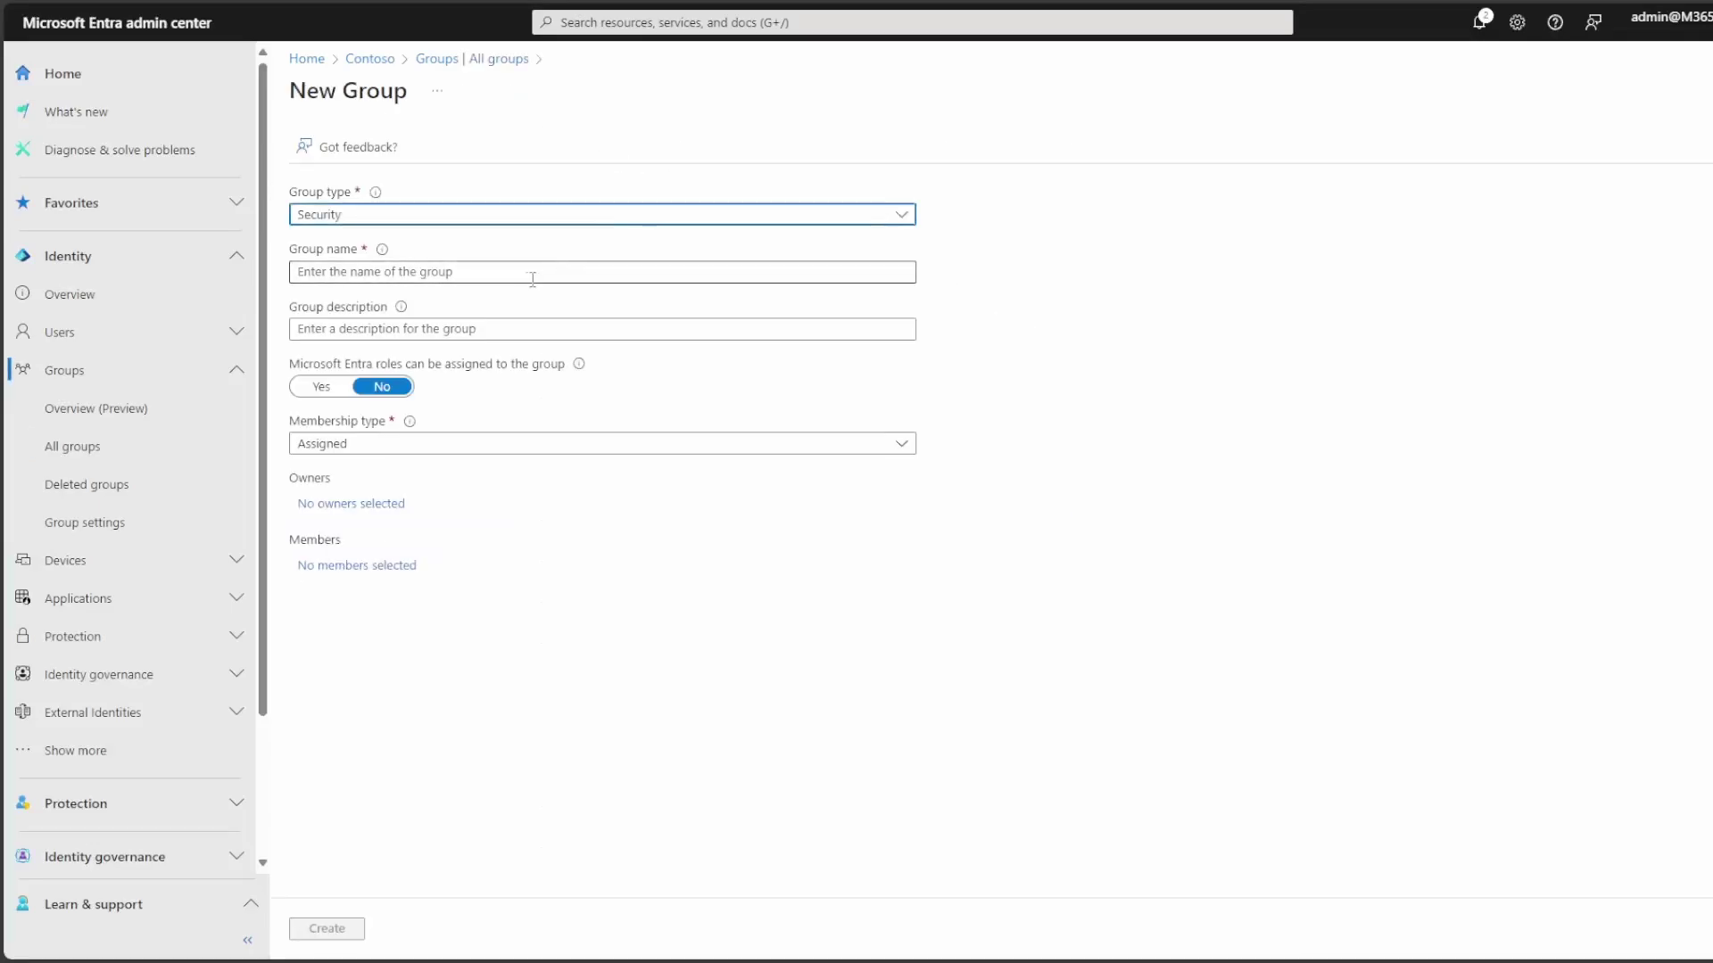
{"action": "left_click", "coordinate": [528, 276]}
{"action": "type", "text": "Block"}
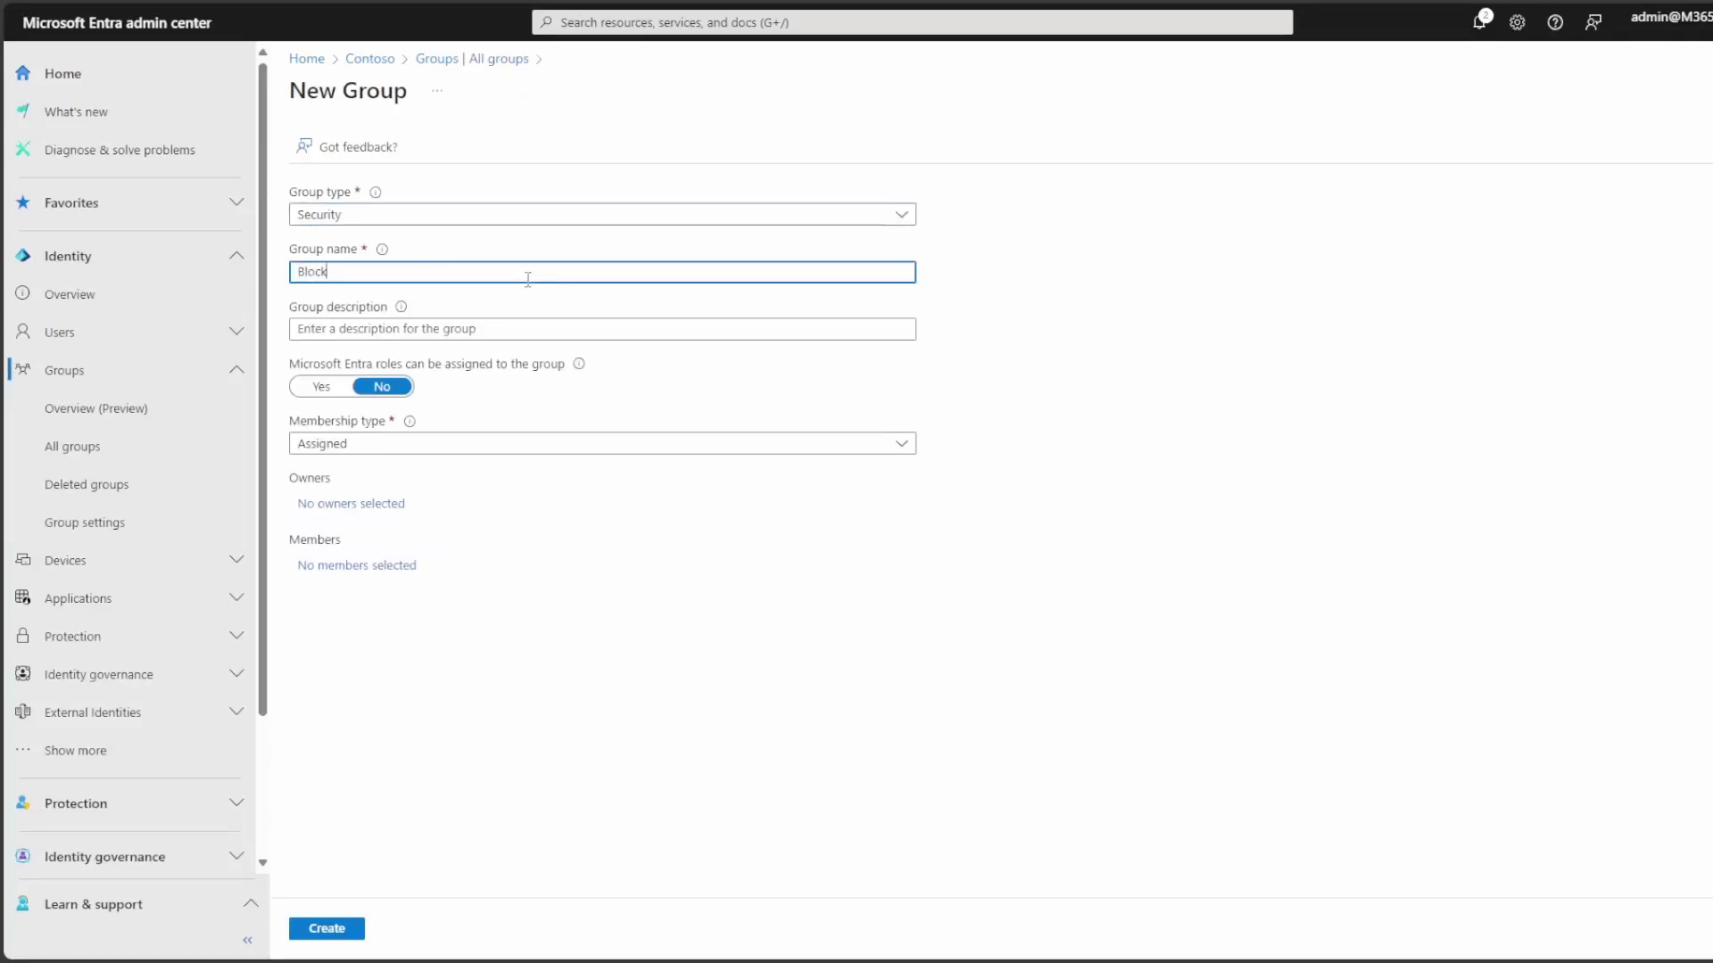
{"action": "type", "text": " MFA Changes"}
Step: Choose 33 users and conference room accounts as members, leaving out the Microsoft Service Account
{"action": "left_click", "coordinate": [376, 571]}
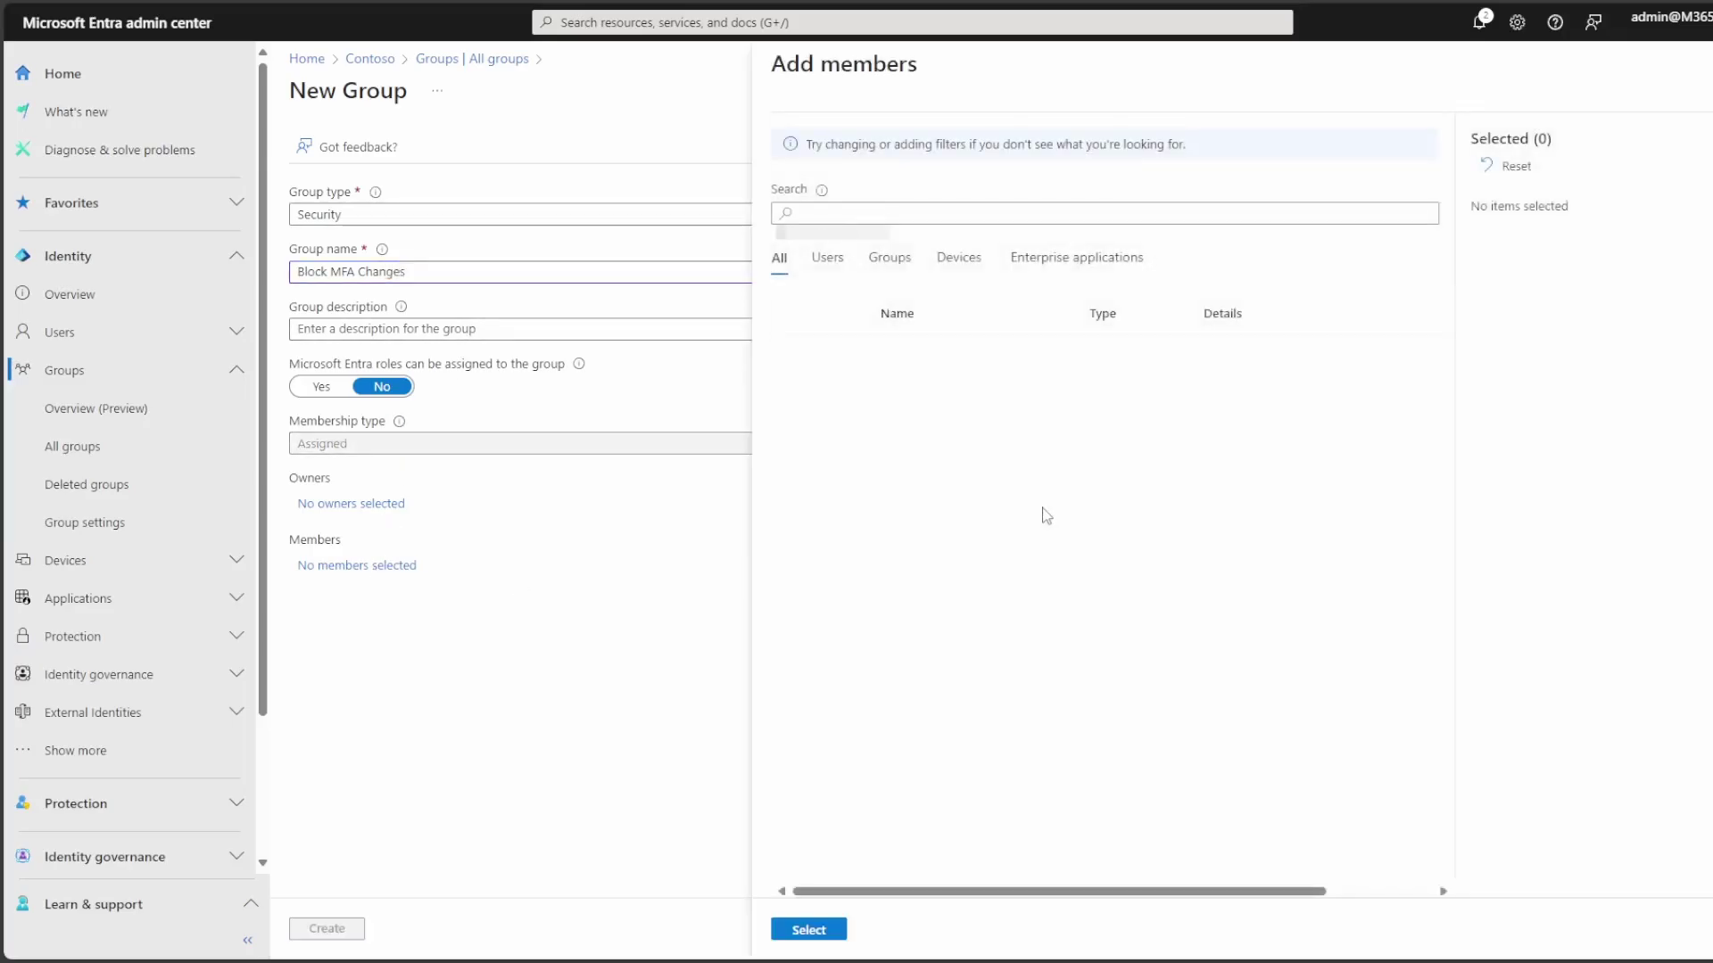
{"action": "left_click", "coordinate": [828, 261]}
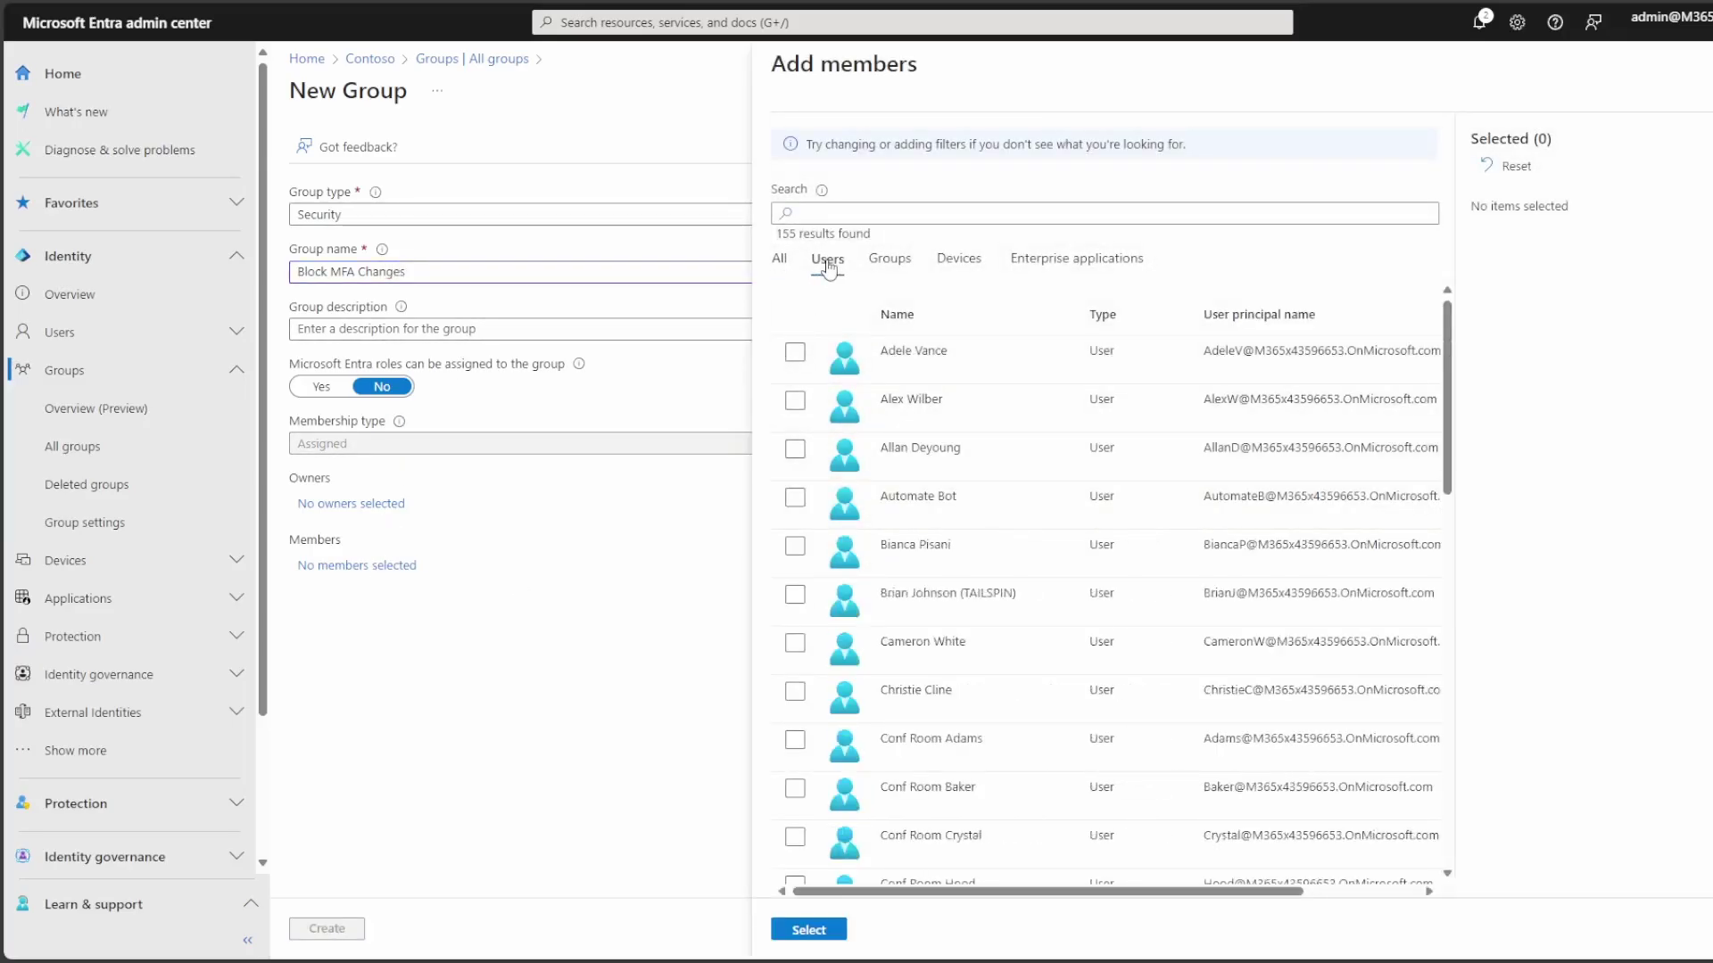
{"action": "left_click", "coordinate": [795, 352]}
{"action": "left_click", "coordinate": [795, 401]}
{"action": "left_click", "coordinate": [794, 449]}
{"action": "left_click", "coordinate": [795, 498]}
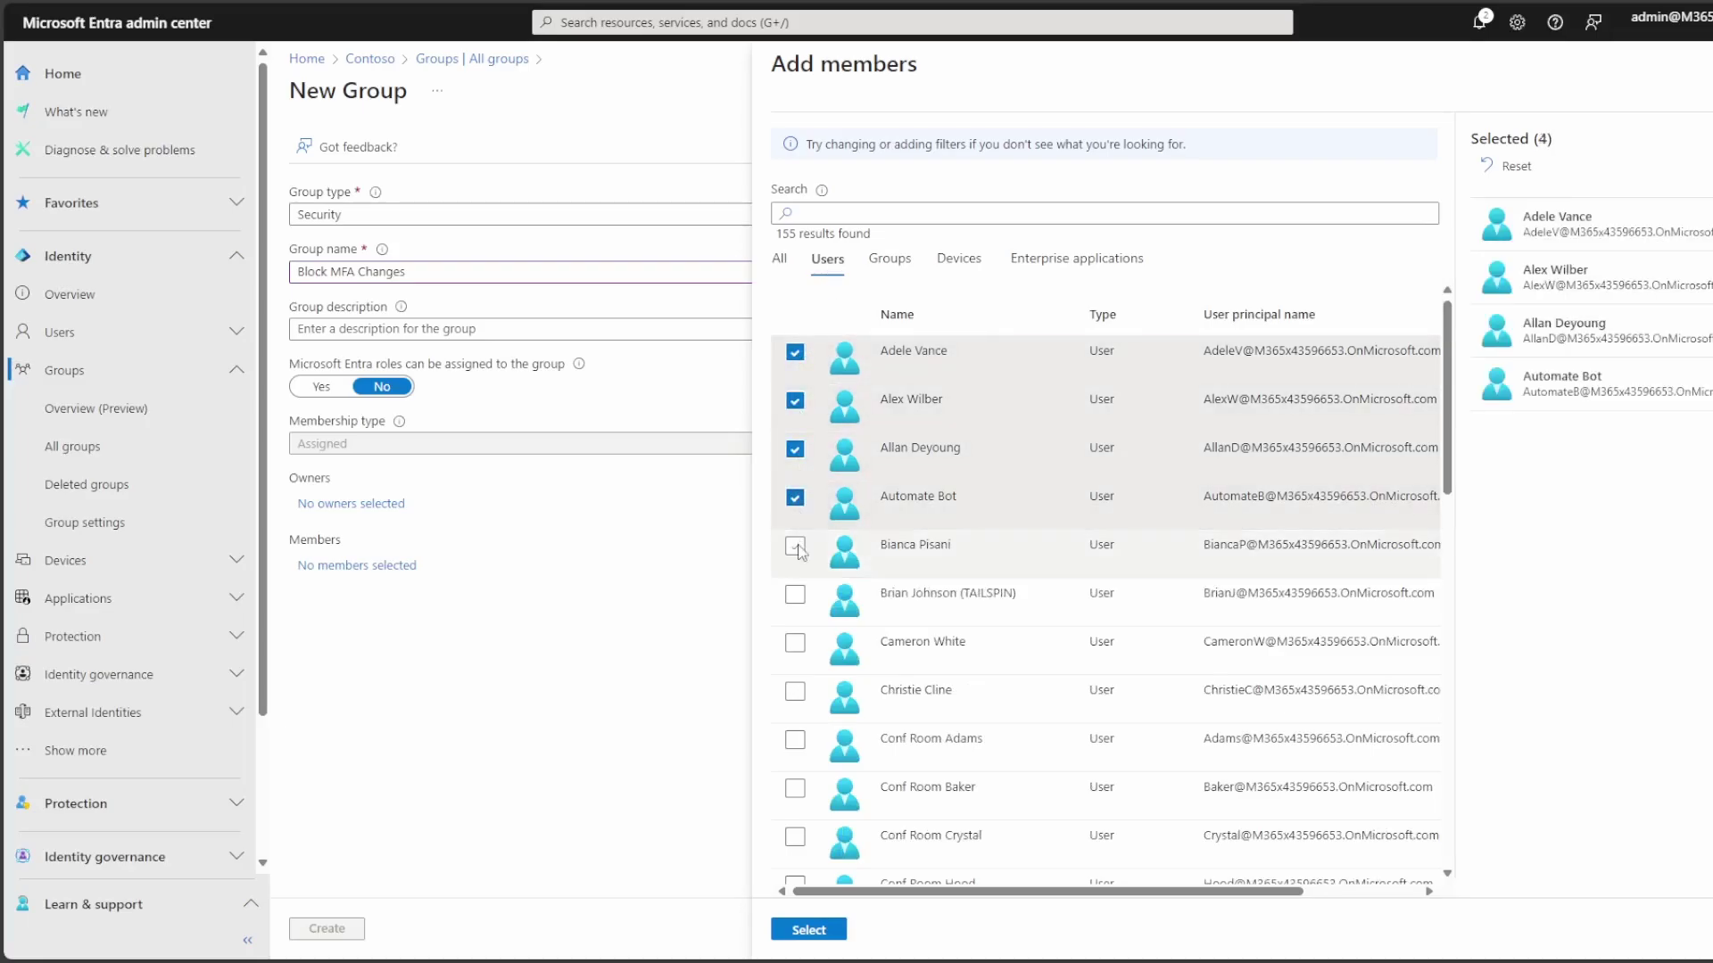
{"action": "left_click", "coordinate": [794, 546]}
{"action": "left_click", "coordinate": [795, 594]}
{"action": "left_click", "coordinate": [794, 643]}
{"action": "left_click", "coordinate": [795, 692]}
{"action": "left_click", "coordinate": [795, 740]}
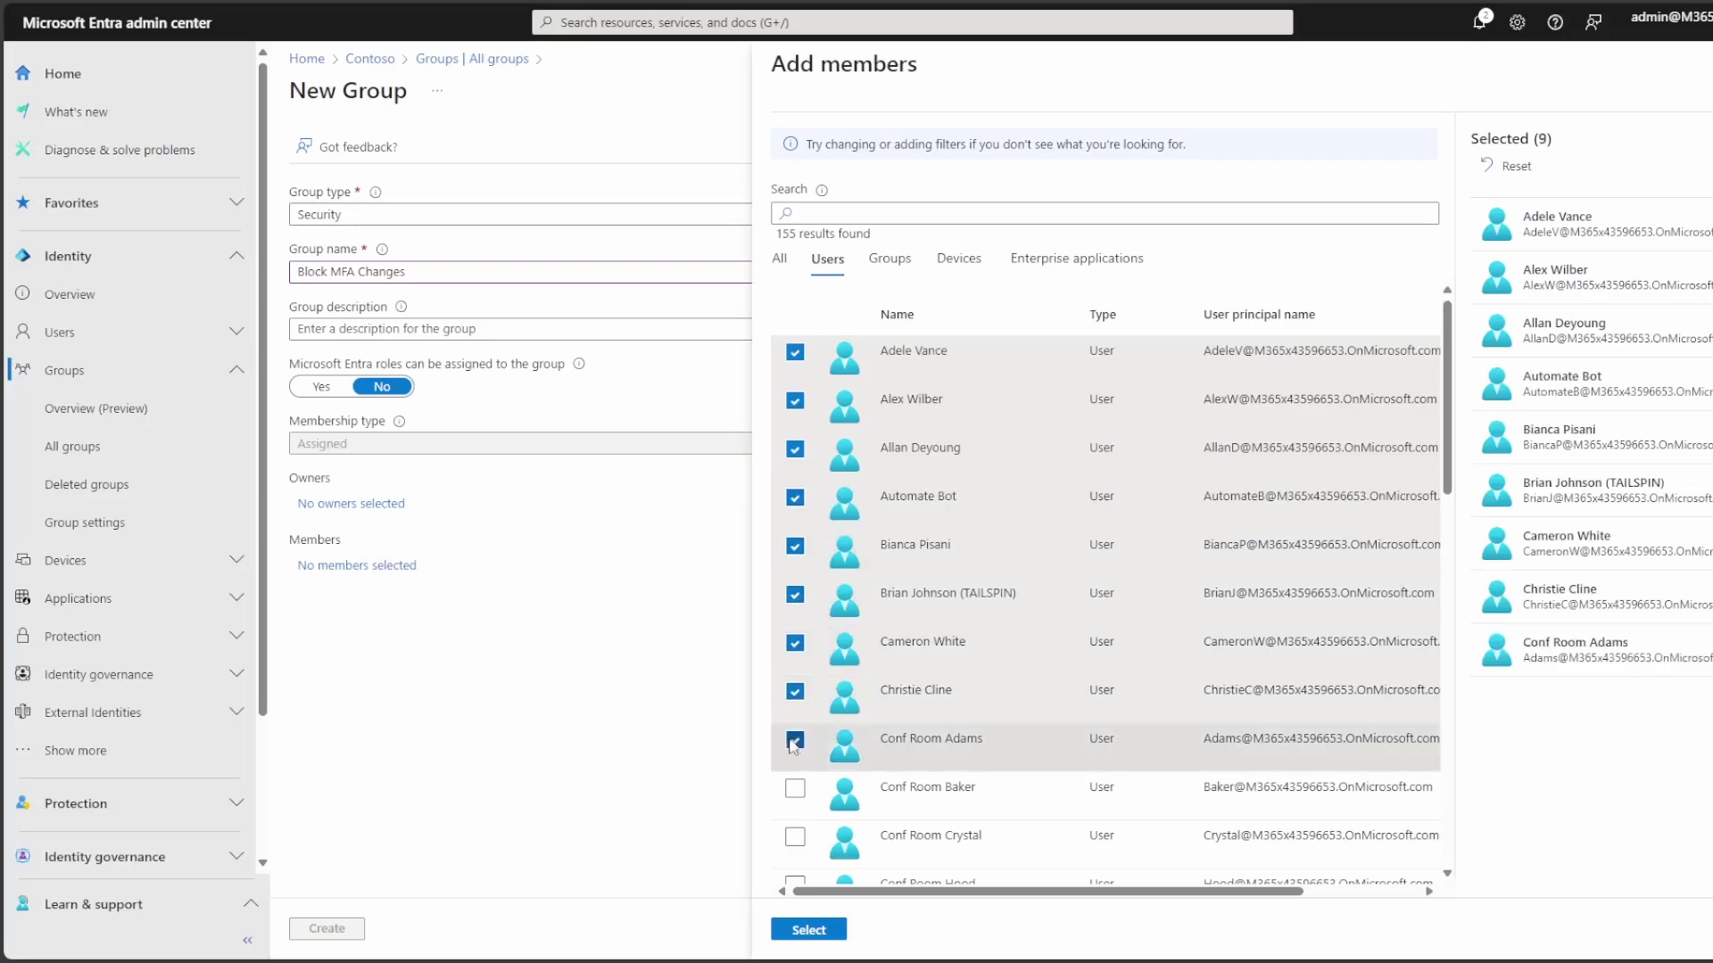
{"action": "left_click", "coordinate": [795, 788]}
{"action": "left_click", "coordinate": [795, 837]}
{"action": "scroll", "coordinate": [795, 837], "scroll_direction": "down", "scroll_amount": 5}
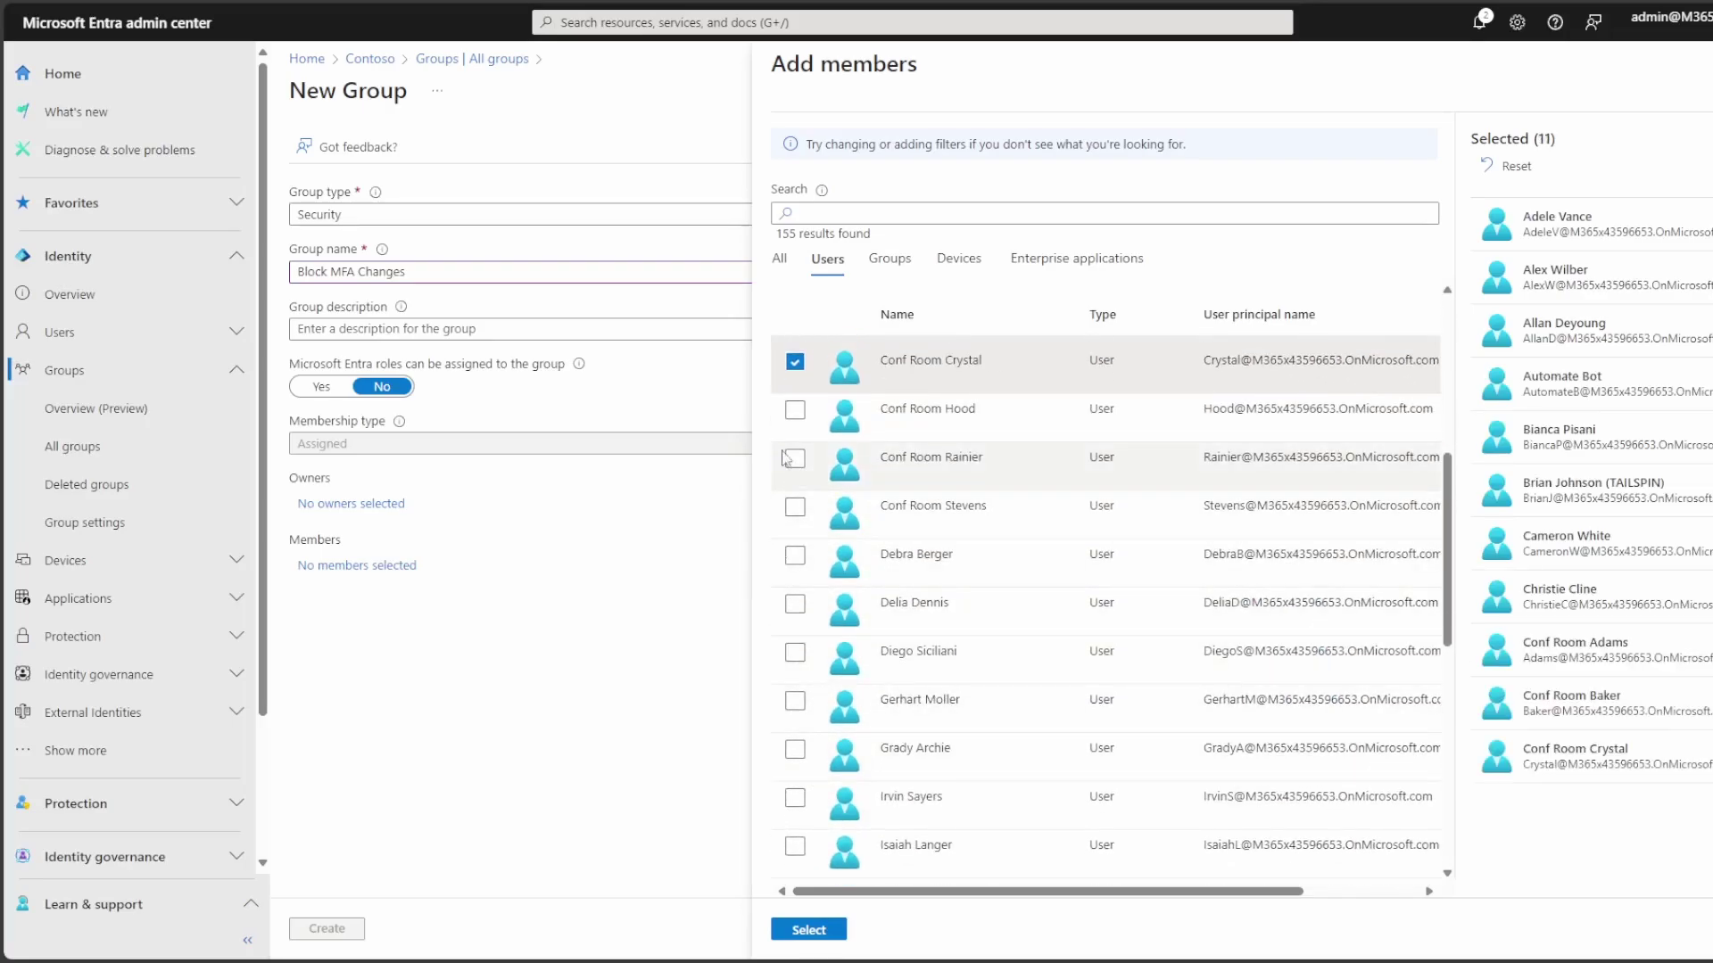
{"action": "left_click", "coordinate": [795, 411]}
{"action": "left_click", "coordinate": [795, 458]}
{"action": "left_click", "coordinate": [795, 506]}
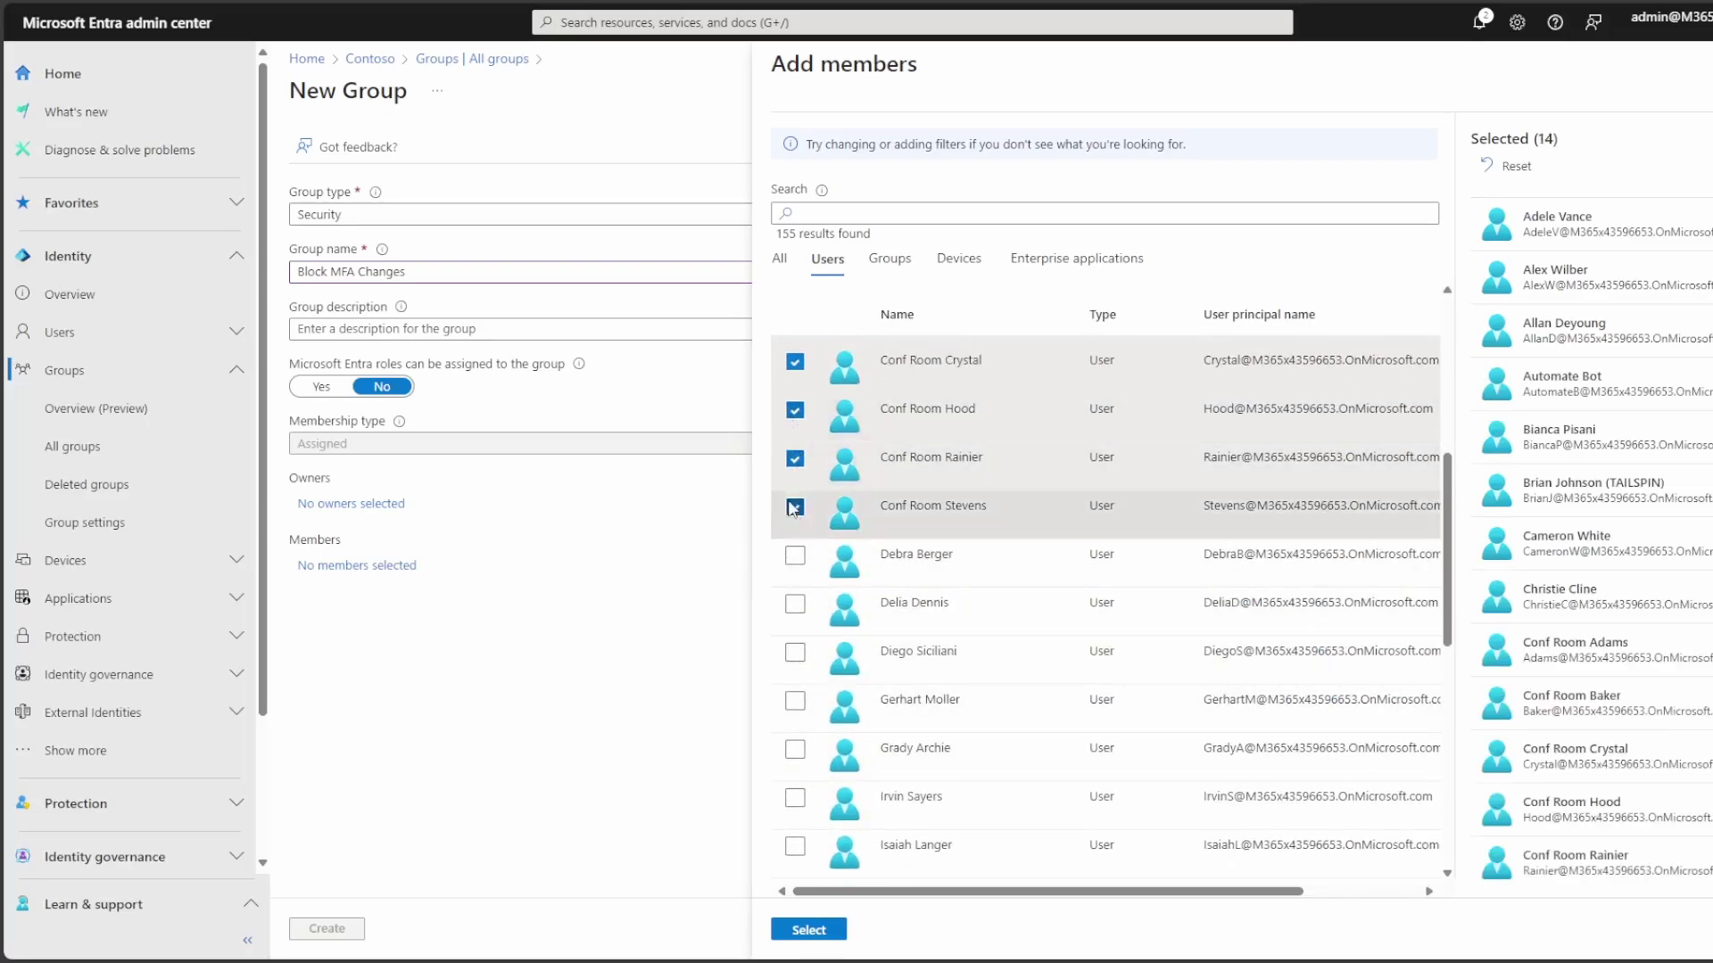
{"action": "left_click", "coordinate": [795, 557]}
{"action": "left_click", "coordinate": [795, 605]}
{"action": "left_click", "coordinate": [795, 653]}
{"action": "left_click", "coordinate": [795, 701]}
{"action": "left_click", "coordinate": [795, 750]}
{"action": "left_click", "coordinate": [795, 798]}
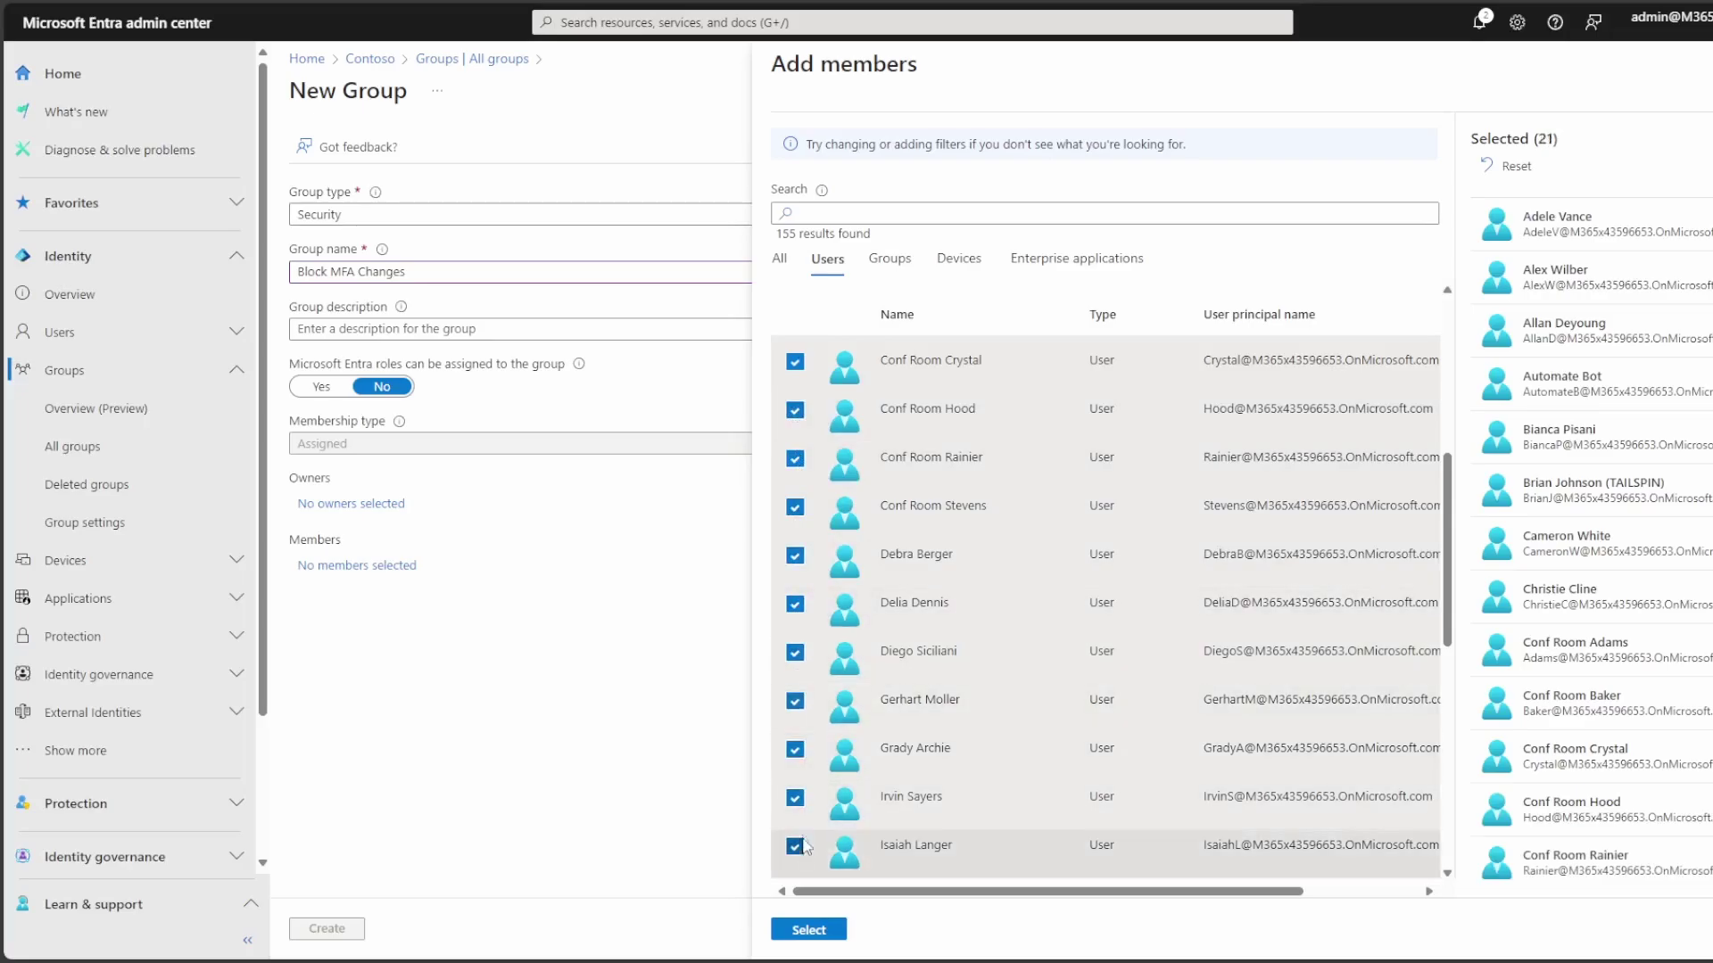
{"action": "scroll", "coordinate": [805, 845], "scroll_direction": "down", "scroll_amount": 5}
{"action": "left_click", "coordinate": [794, 419]}
{"action": "left_click", "coordinate": [795, 469]}
{"action": "left_click", "coordinate": [795, 517]}
{"action": "left_click", "coordinate": [794, 565]}
{"action": "left_click", "coordinate": [795, 614]}
{"action": "left_click", "coordinate": [795, 662]}
{"action": "left_click", "coordinate": [795, 711]}
{"action": "left_click", "coordinate": [795, 759]}
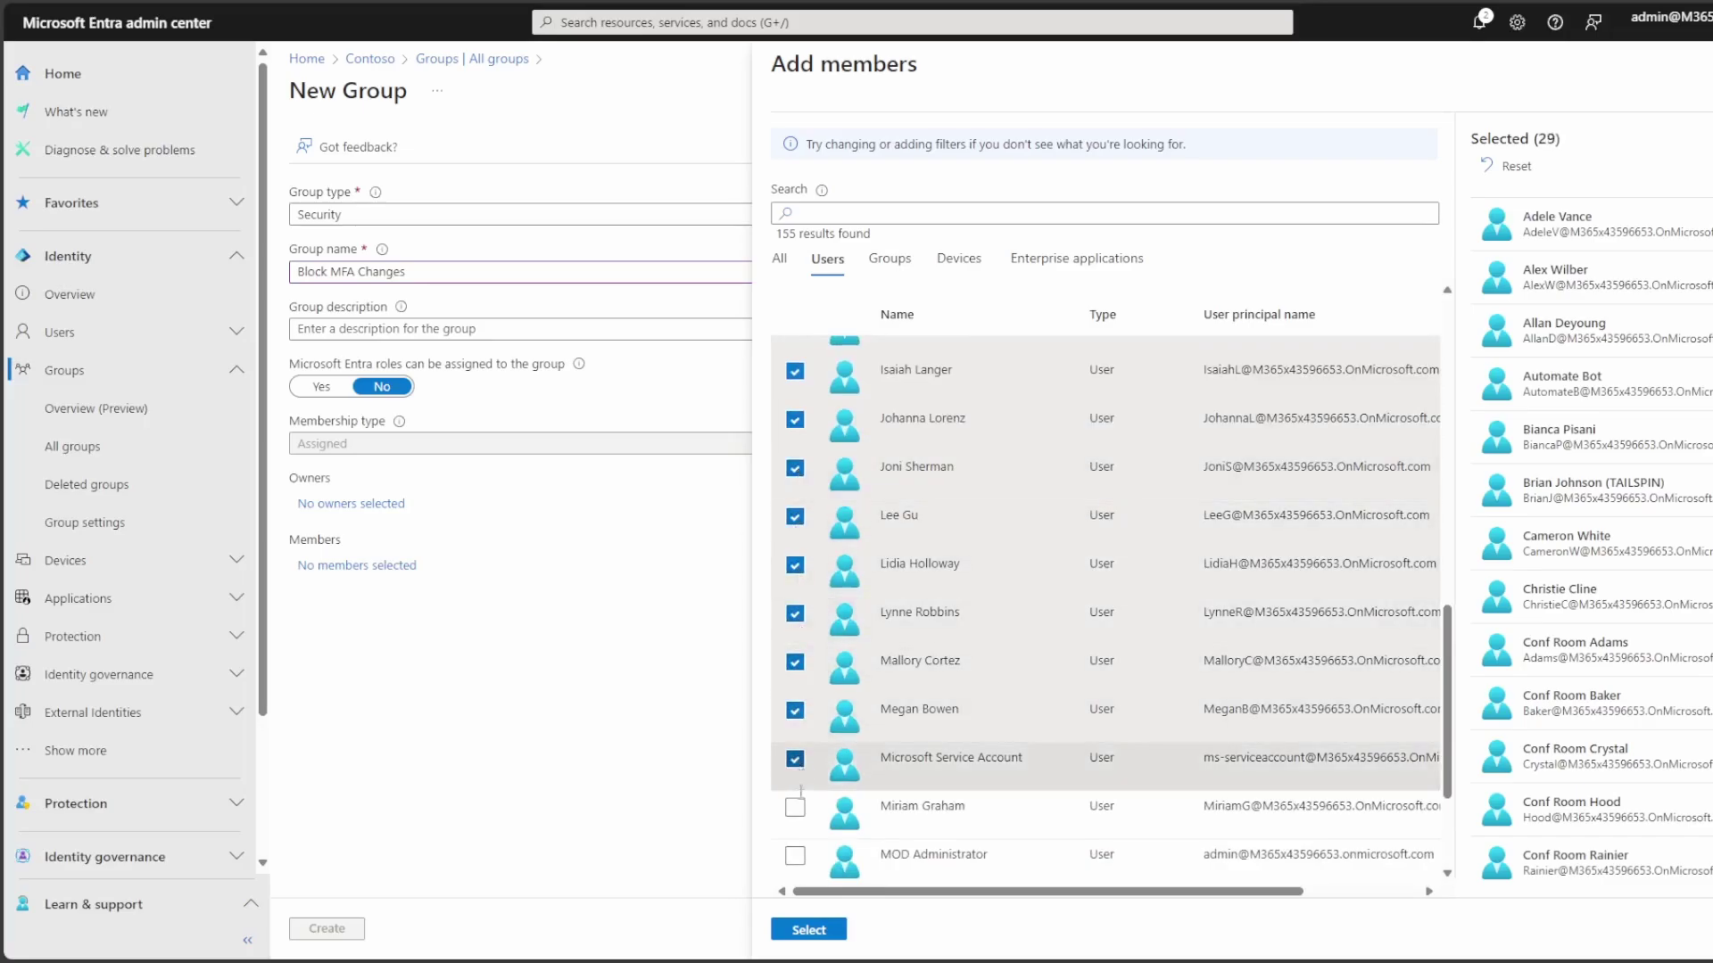
{"action": "left_click", "coordinate": [795, 759]}
{"action": "left_click", "coordinate": [795, 807]}
{"action": "scroll", "coordinate": [793, 727], "scroll_direction": "down", "scroll_amount": 2}
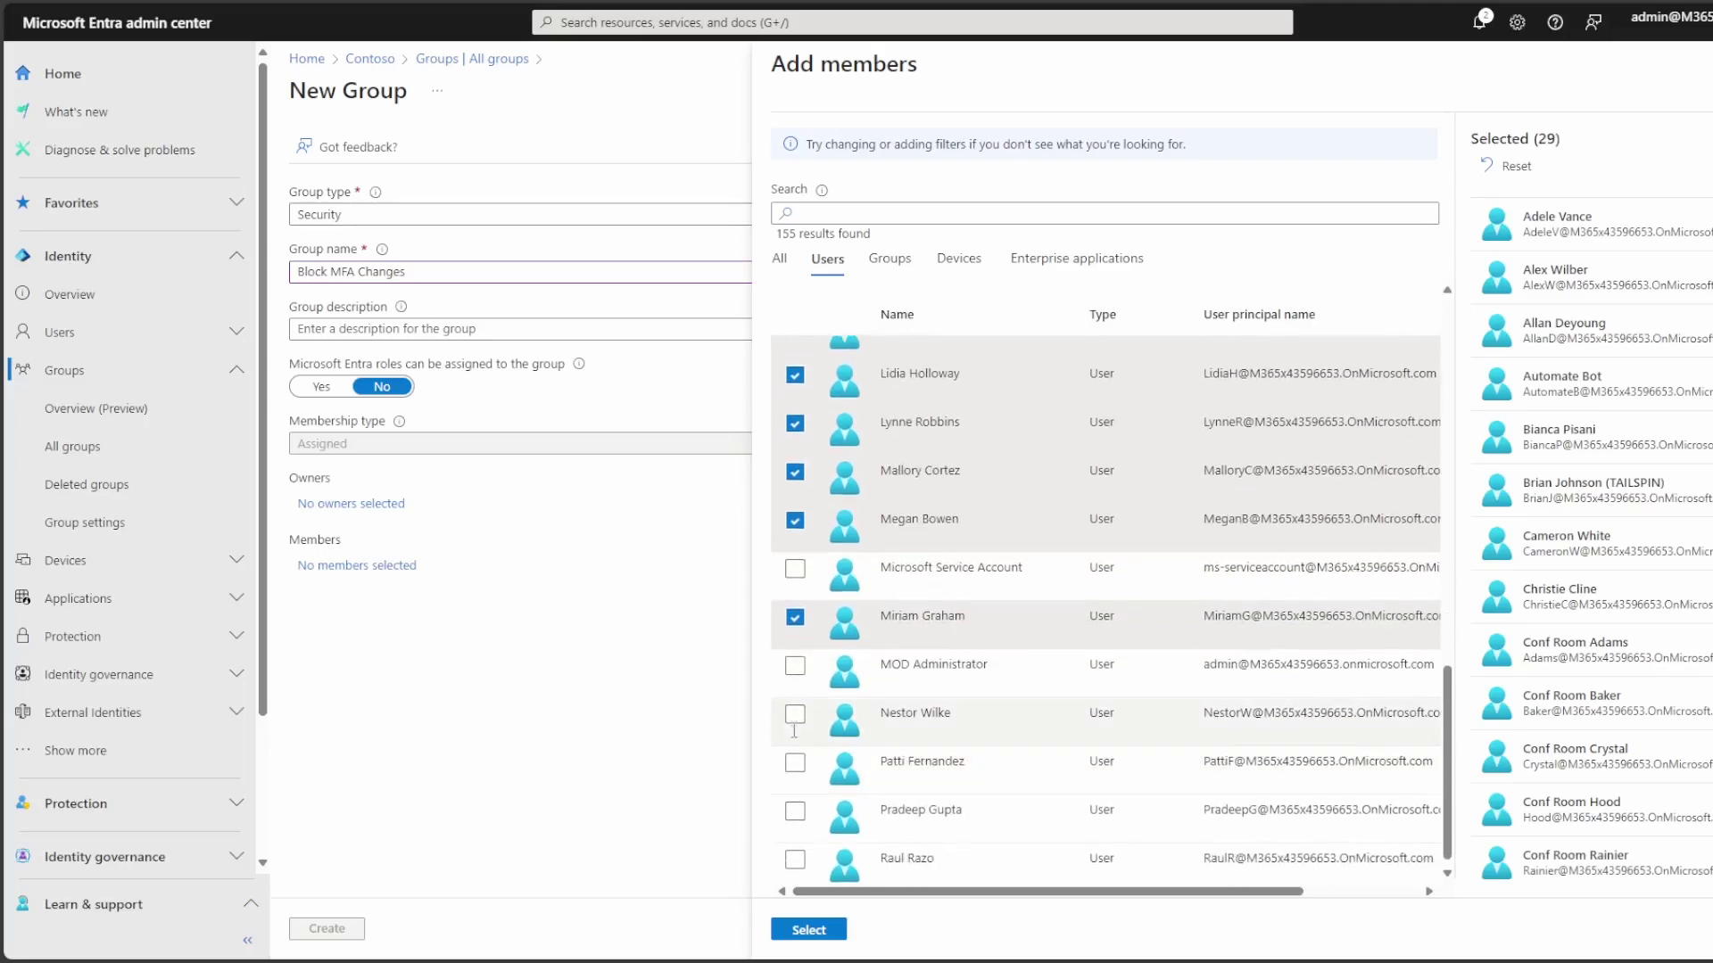
{"action": "left_click", "coordinate": [795, 714]}
{"action": "left_click", "coordinate": [794, 763]}
{"action": "left_click", "coordinate": [795, 810]}
{"action": "left_click", "coordinate": [795, 860]}
{"action": "left_click", "coordinate": [808, 929]}
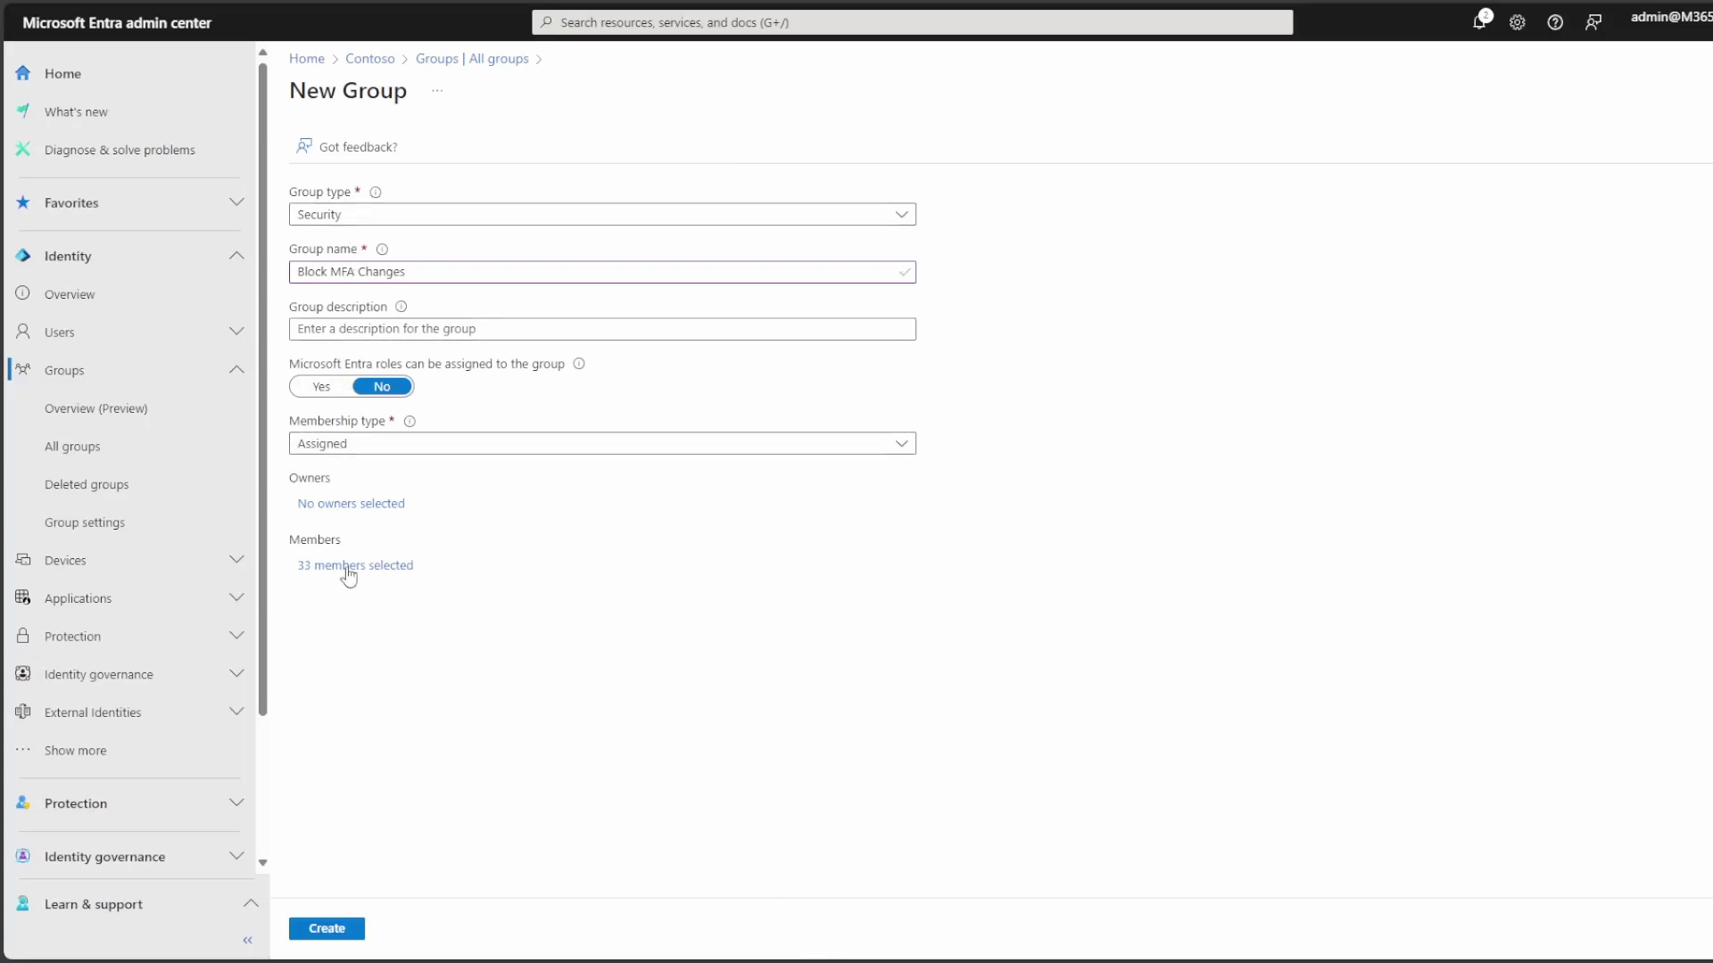
Step: Create the Block MFA Changes group and go to Conditional Access under Protection
{"action": "left_click", "coordinate": [322, 934]}
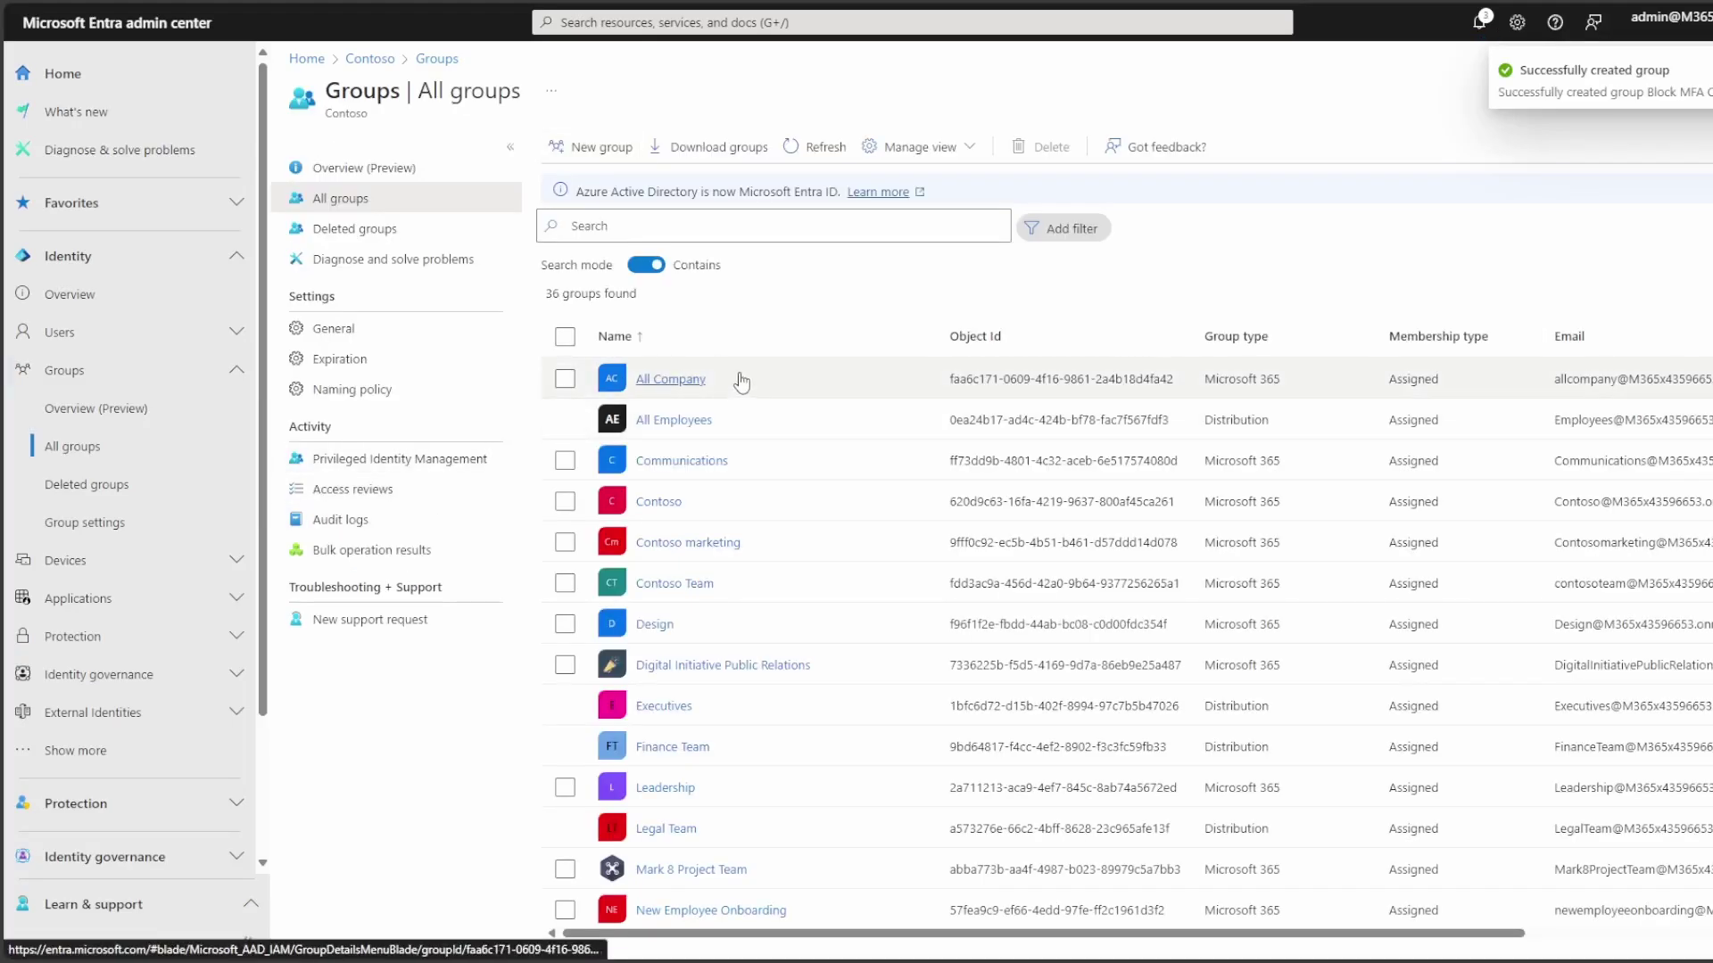
{"action": "scroll", "coordinate": [98, 446], "scroll_direction": "down", "scroll_amount": 2}
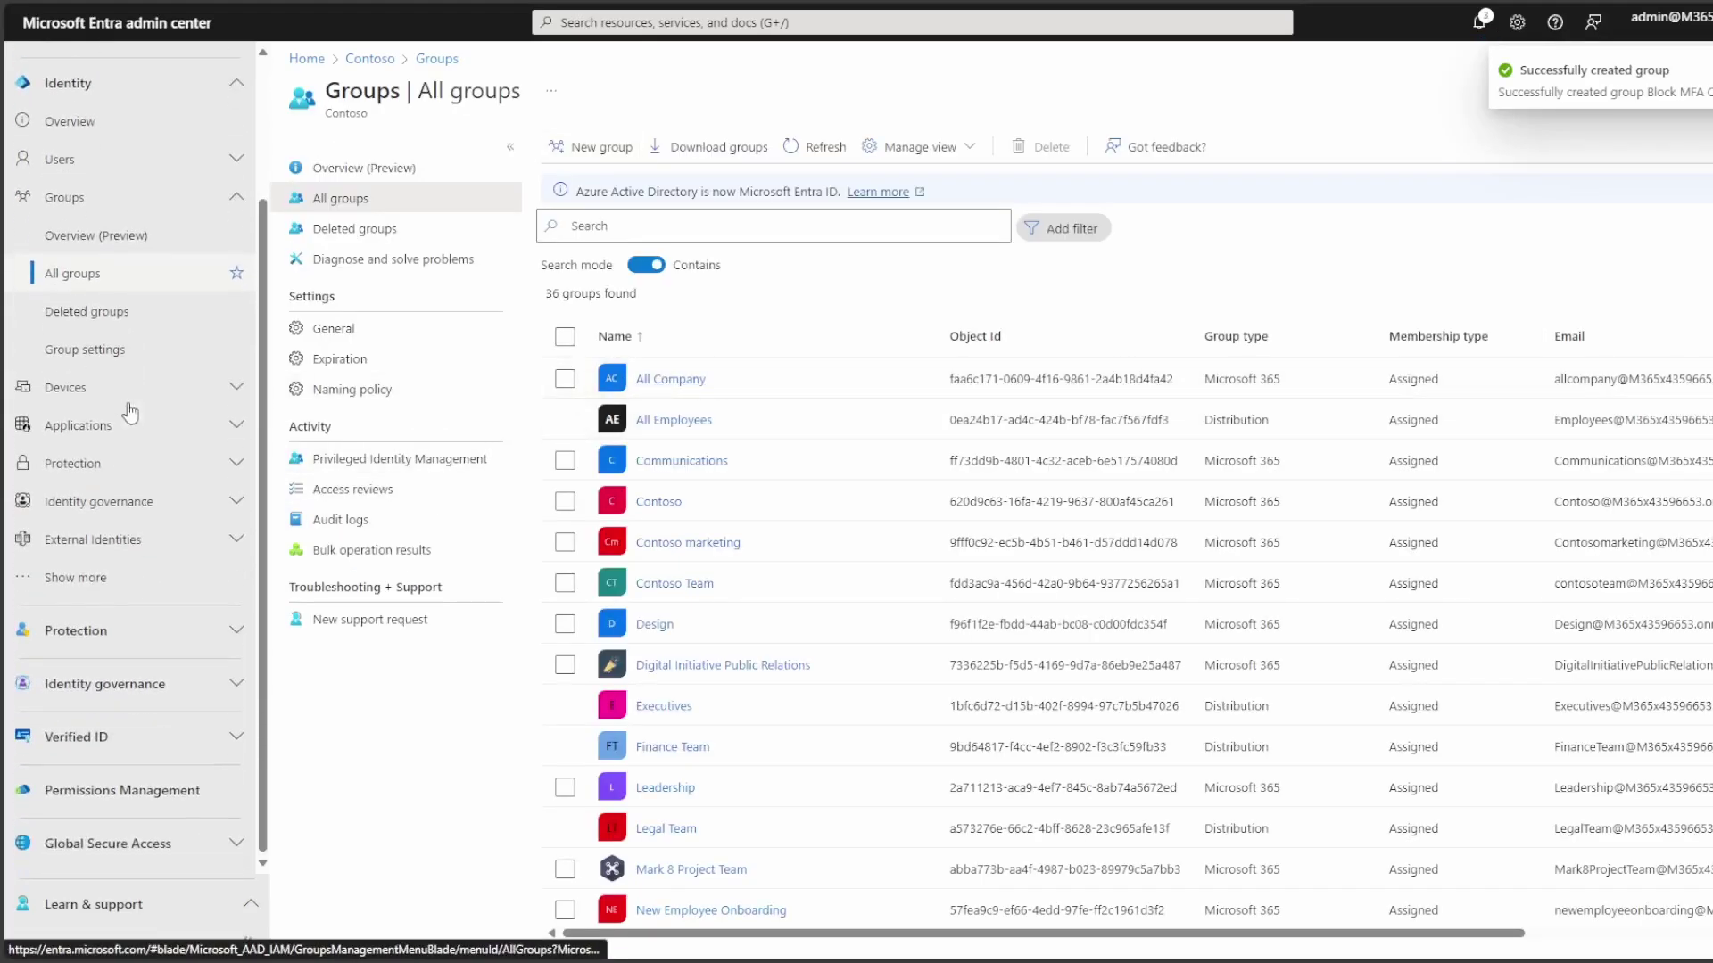
{"action": "left_click", "coordinate": [106, 632]}
{"action": "scroll", "coordinate": [108, 636], "scroll_direction": "down", "scroll_amount": 2}
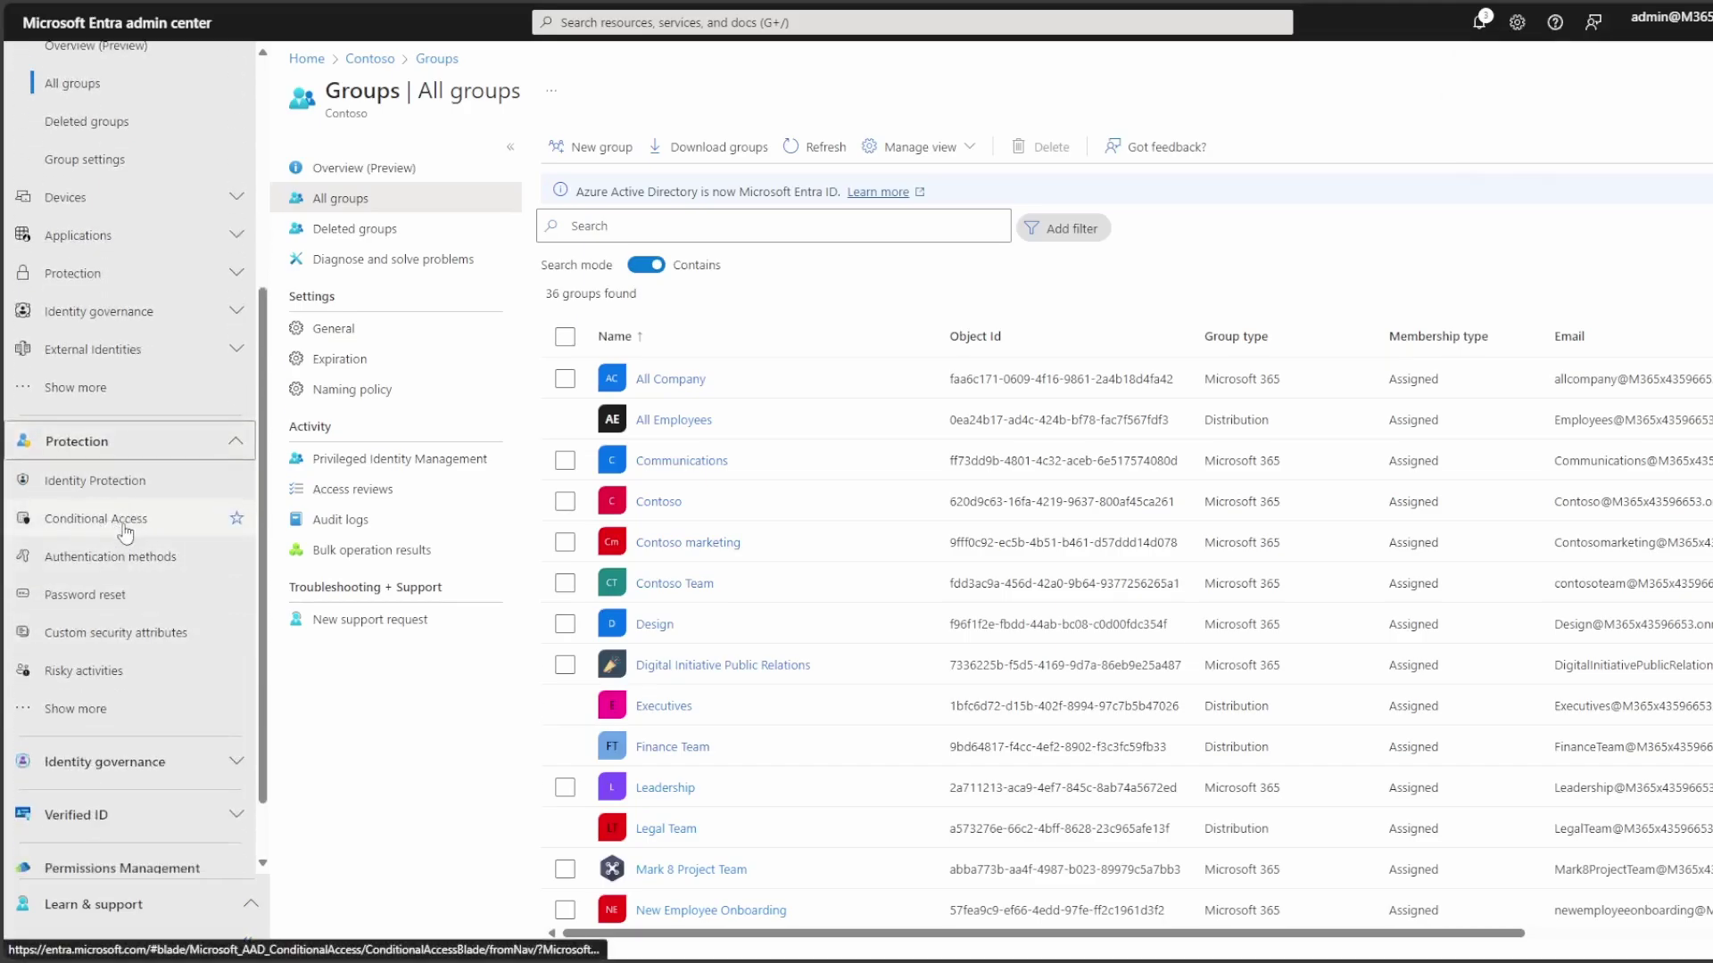
{"action": "left_click", "coordinate": [125, 531]}
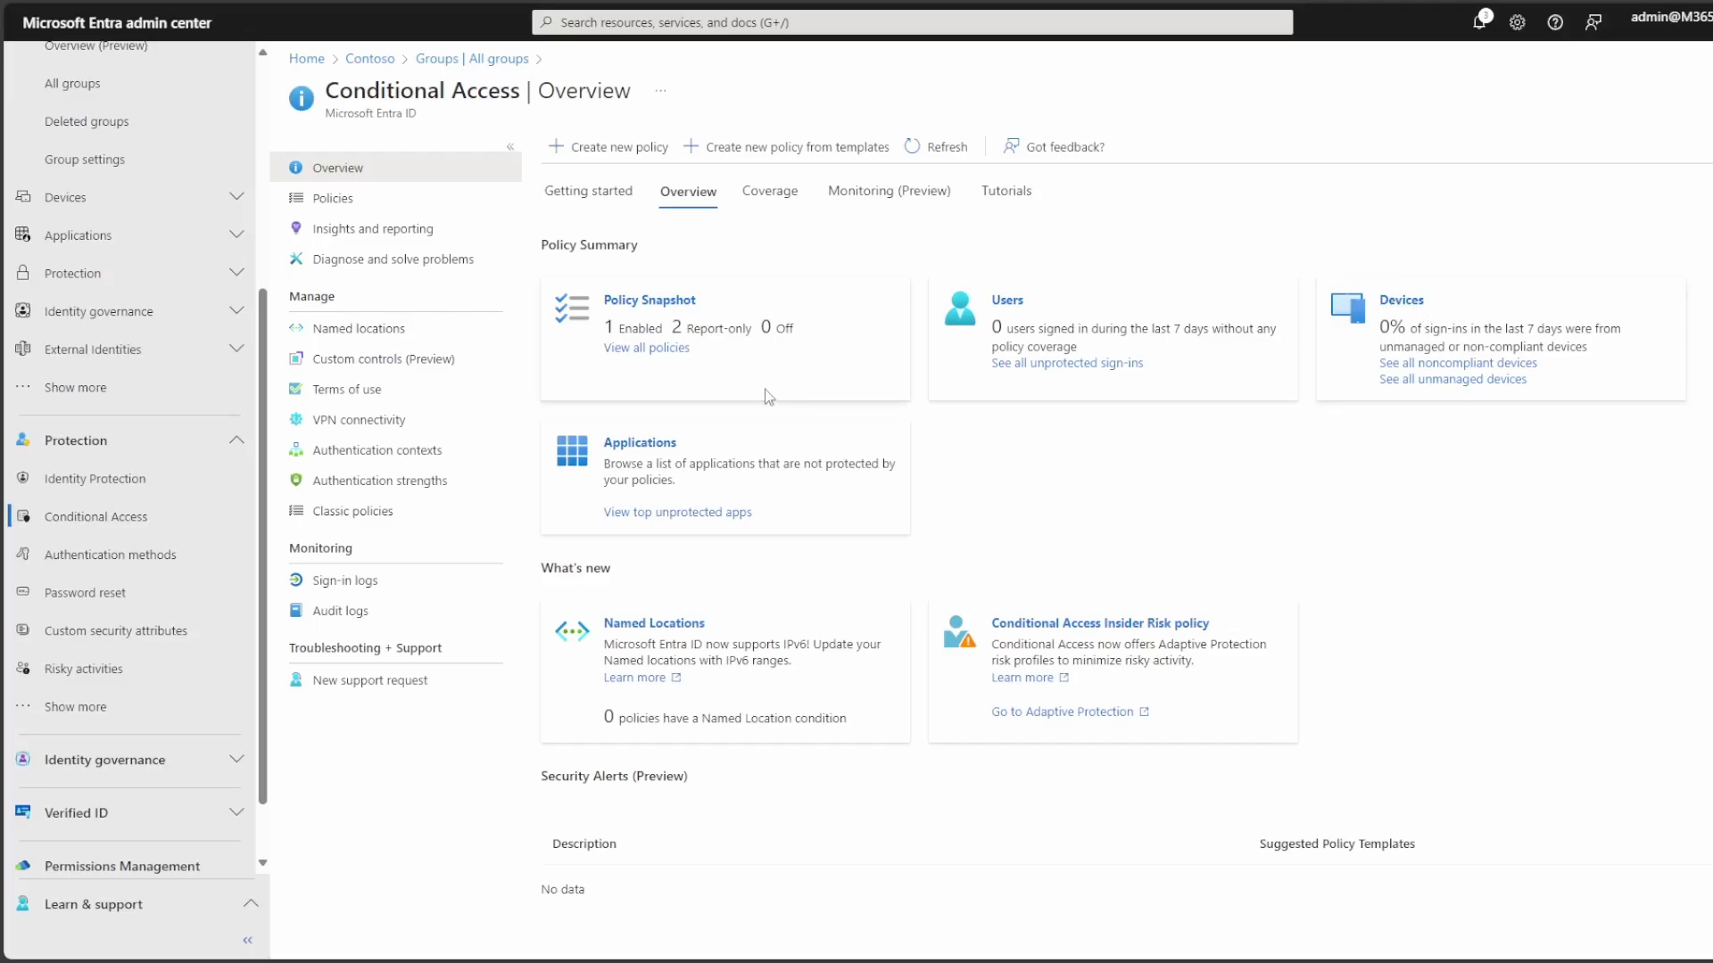
Step: Start a new Conditional Access policy named 'Block MFA Changes'
{"action": "left_click", "coordinate": [372, 210]}
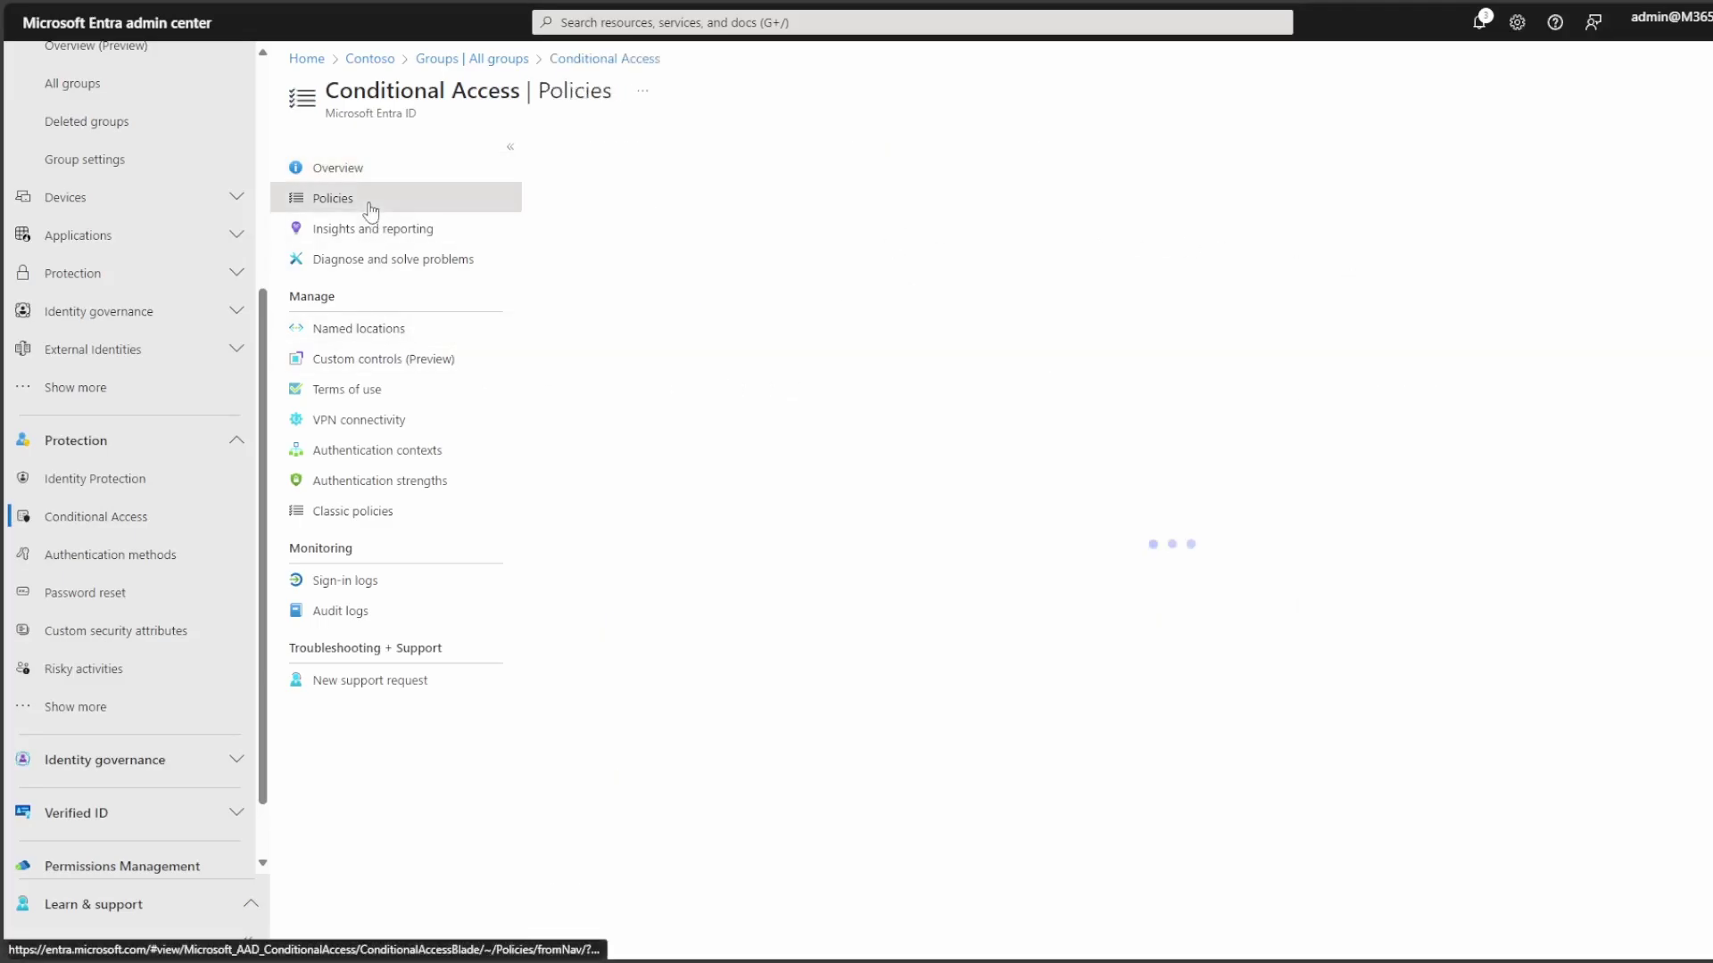
{"action": "left_click", "coordinate": [587, 147]}
{"action": "left_click", "coordinate": [455, 261]}
{"action": "type", "text": "Block MFA Changes"}
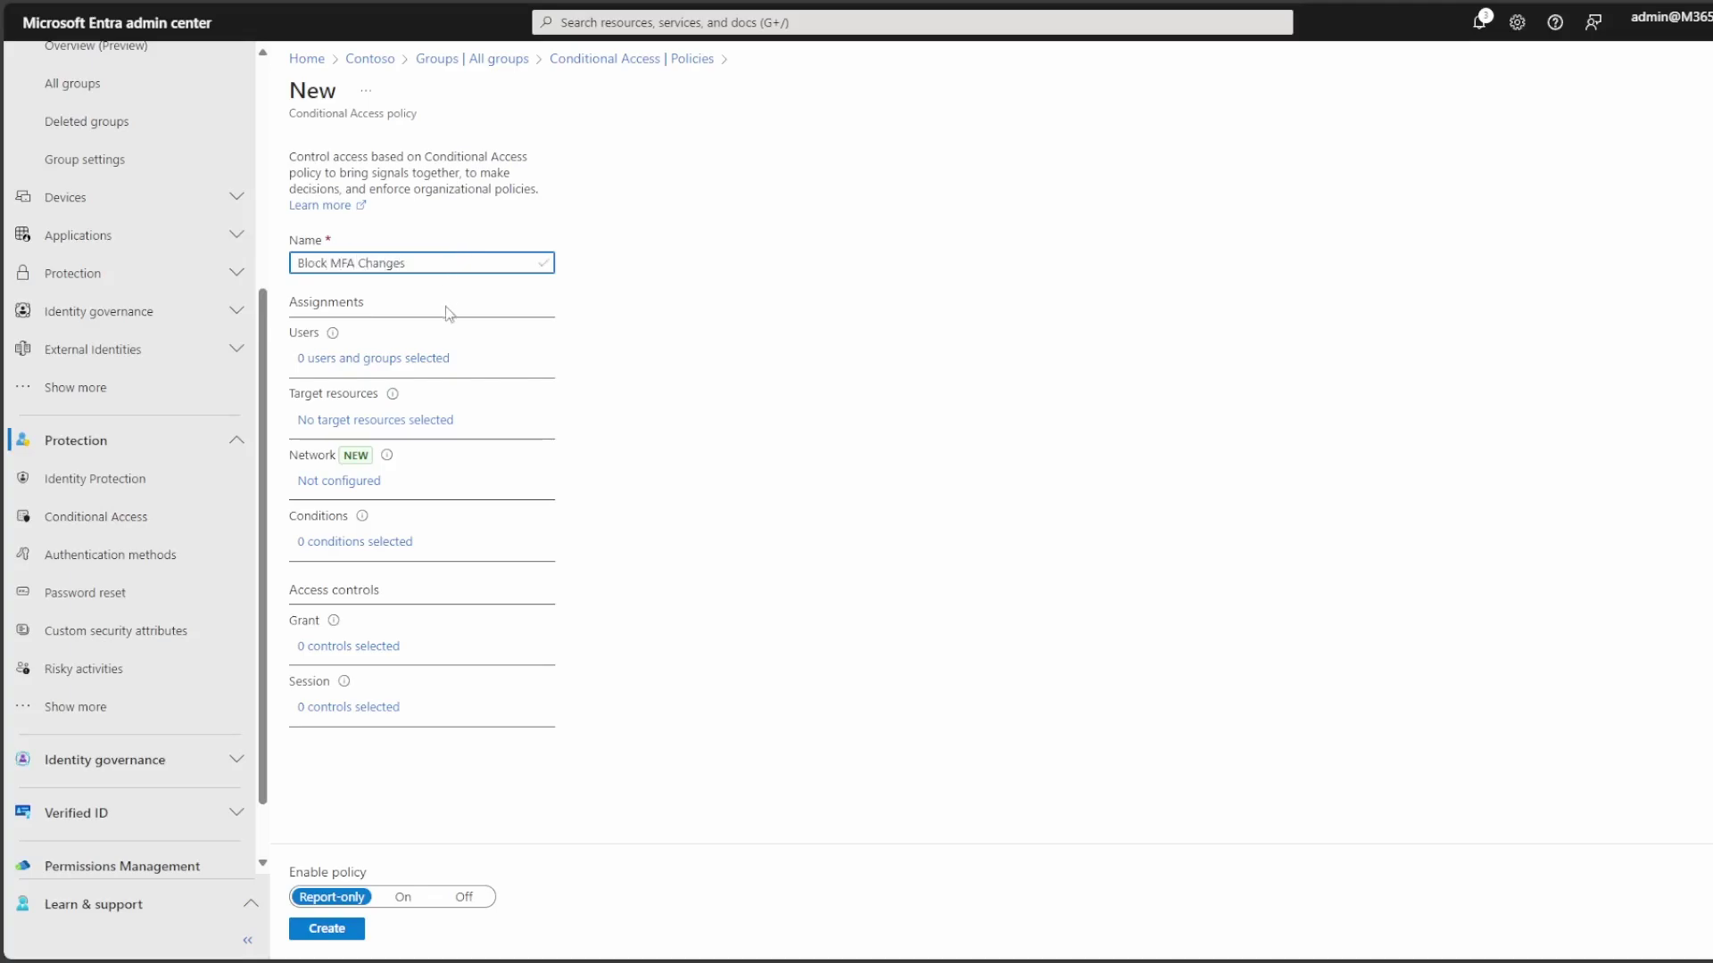
Step: Include only the Block MFA Changes group under the policy's Users assignment
{"action": "left_click", "coordinate": [413, 359]}
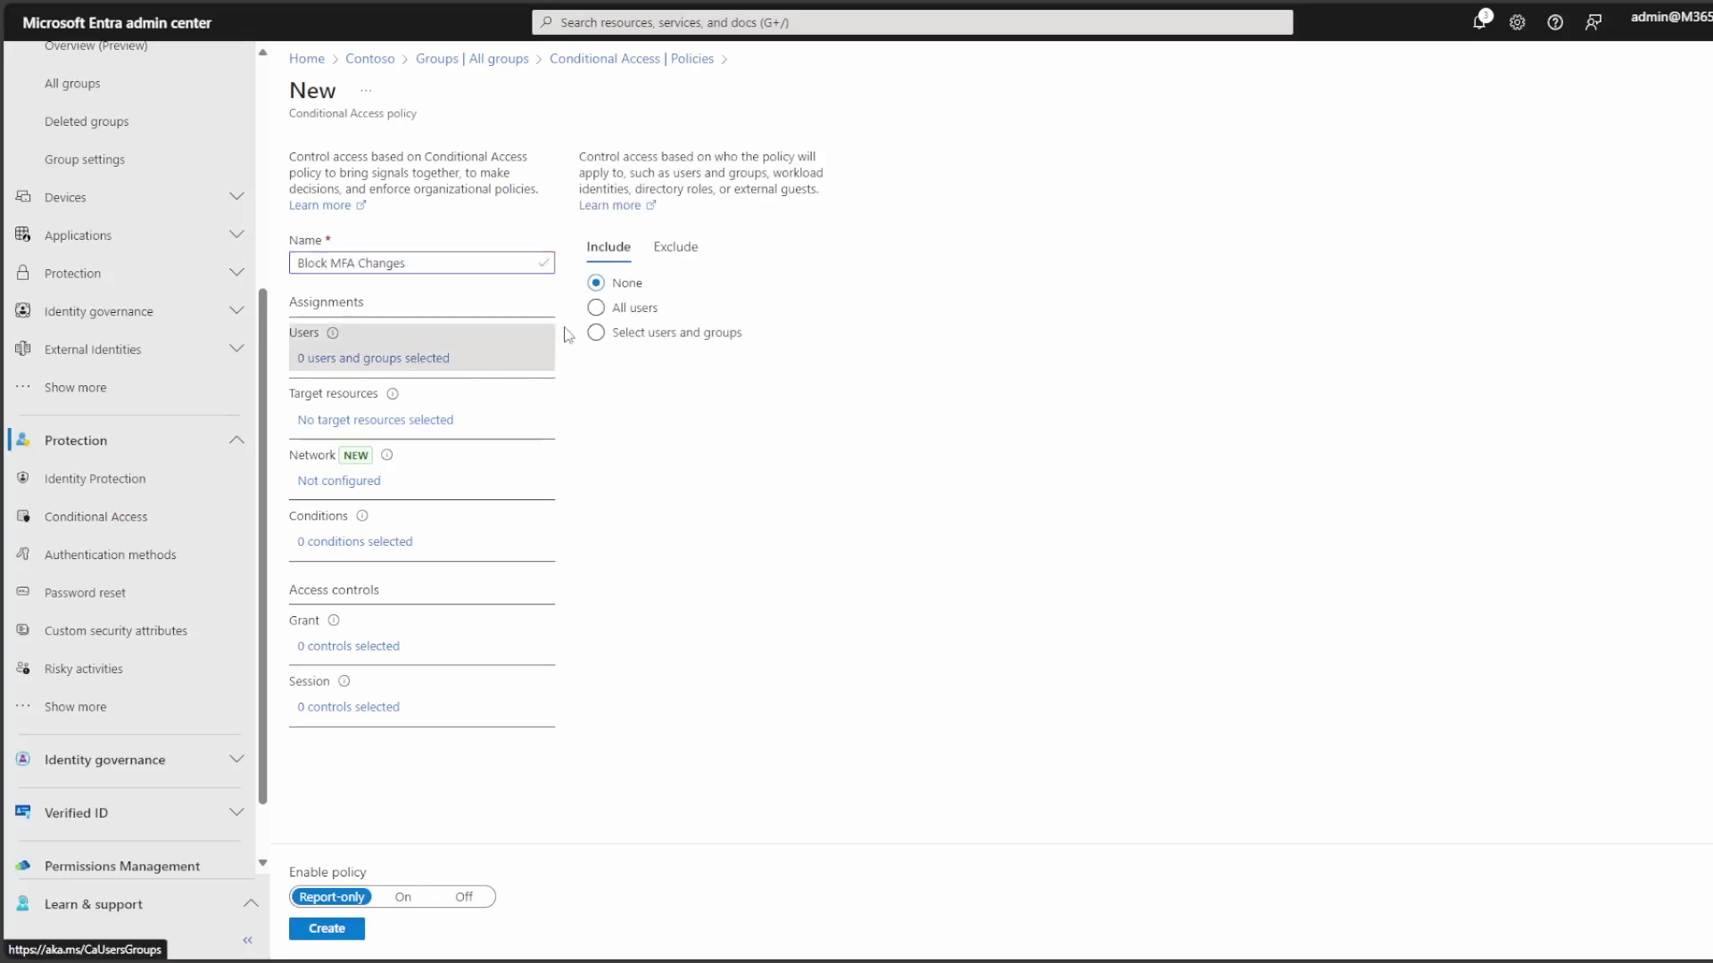
{"action": "left_click", "coordinate": [597, 333]}
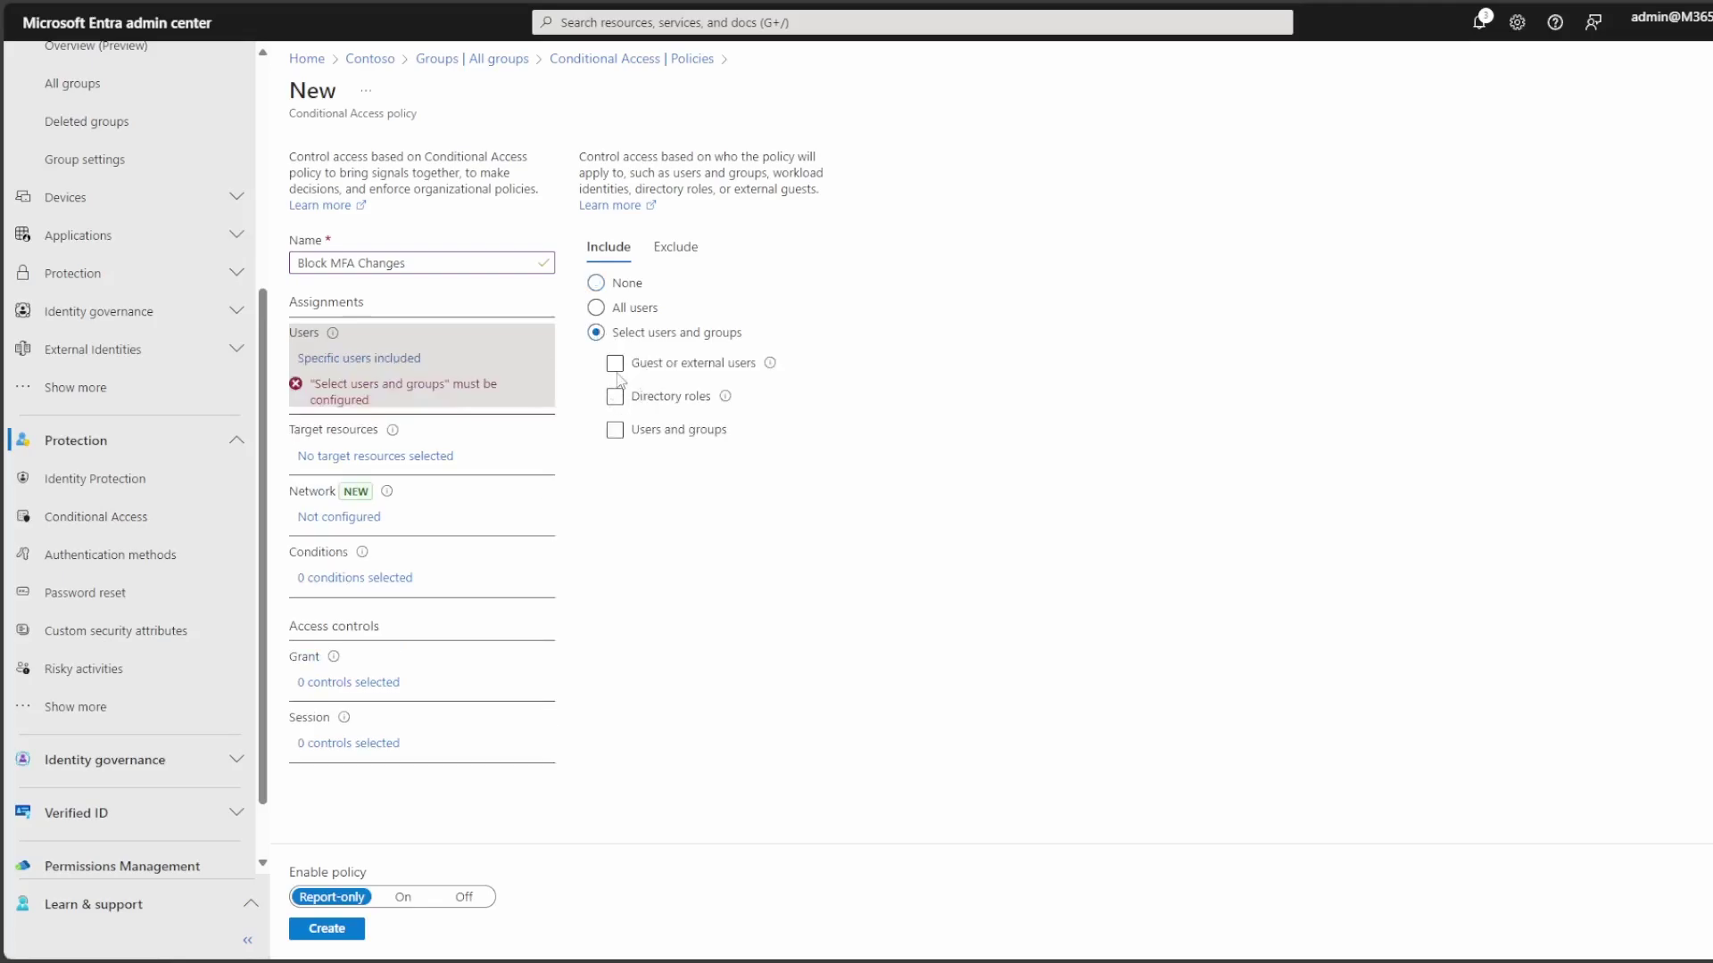
{"action": "left_click", "coordinate": [615, 430]}
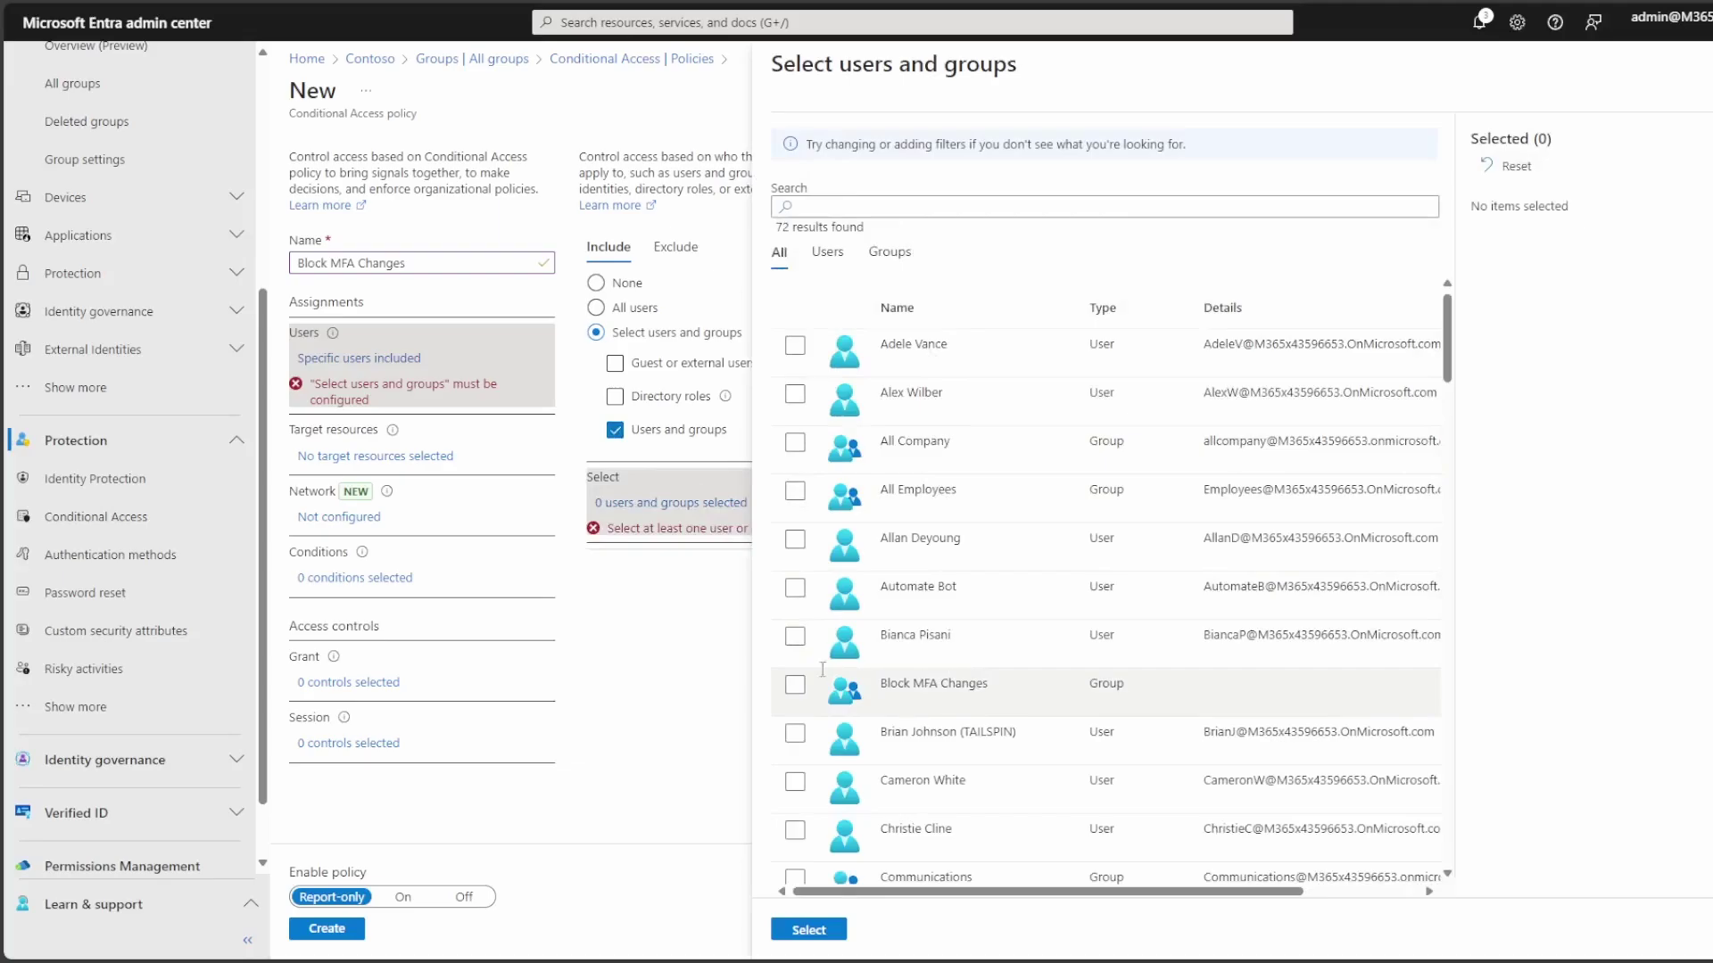
{"action": "left_click", "coordinate": [802, 691]}
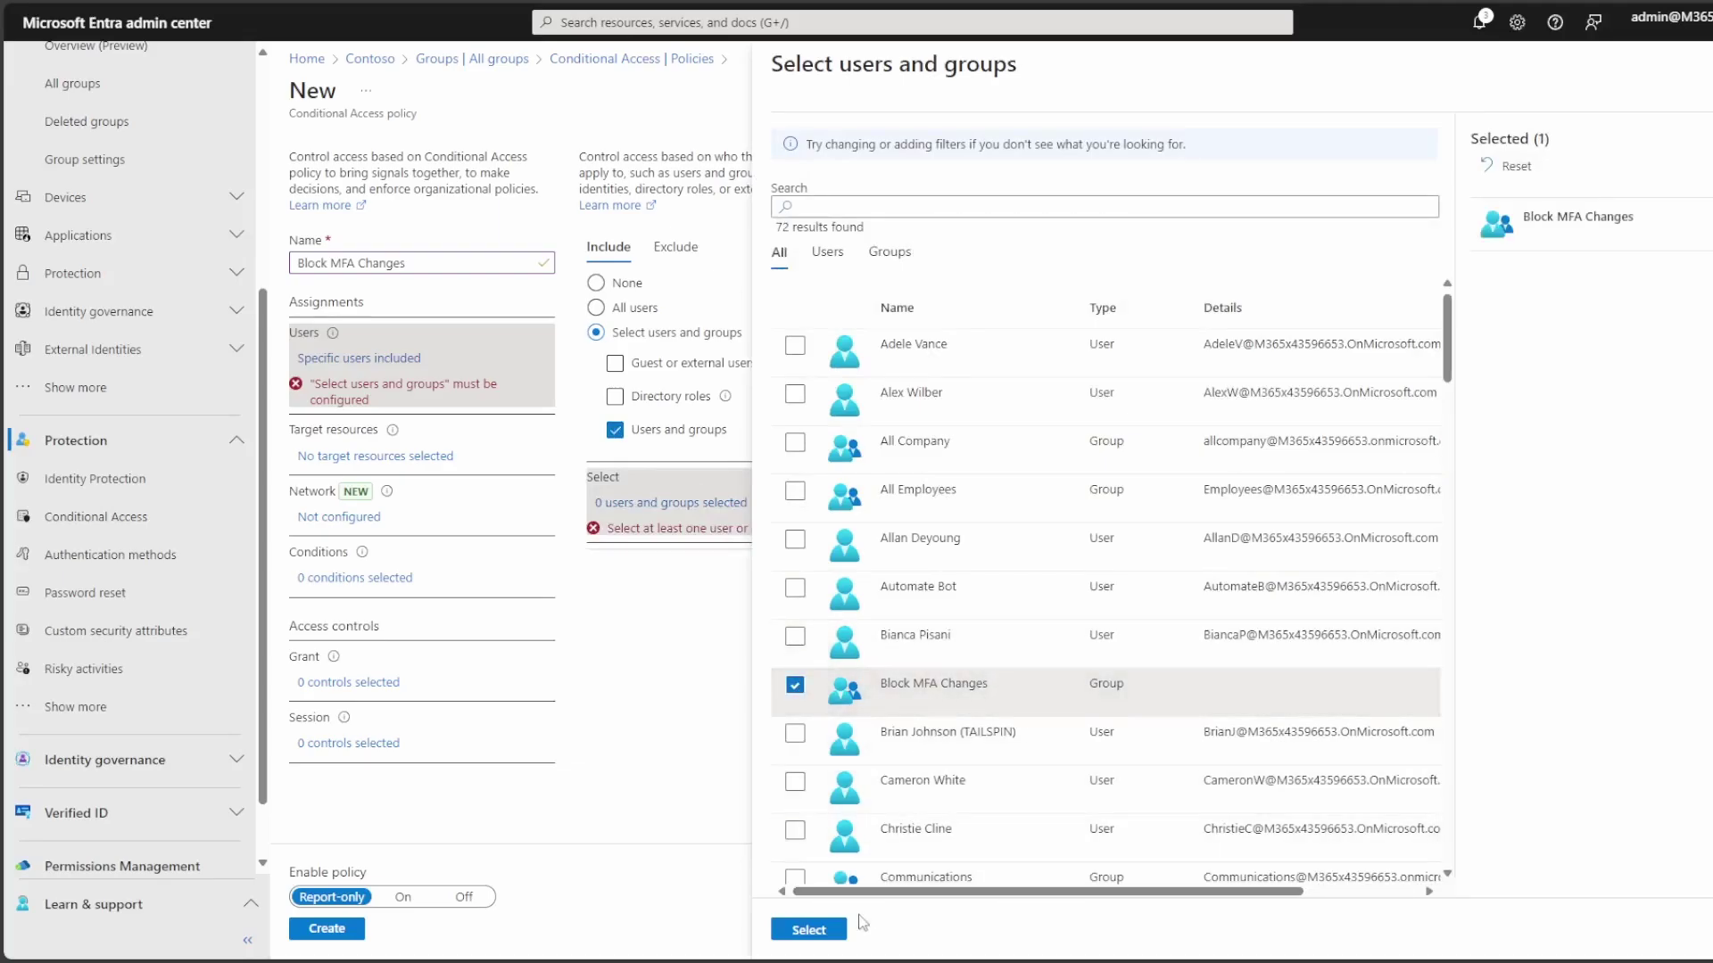
{"action": "left_click", "coordinate": [819, 931]}
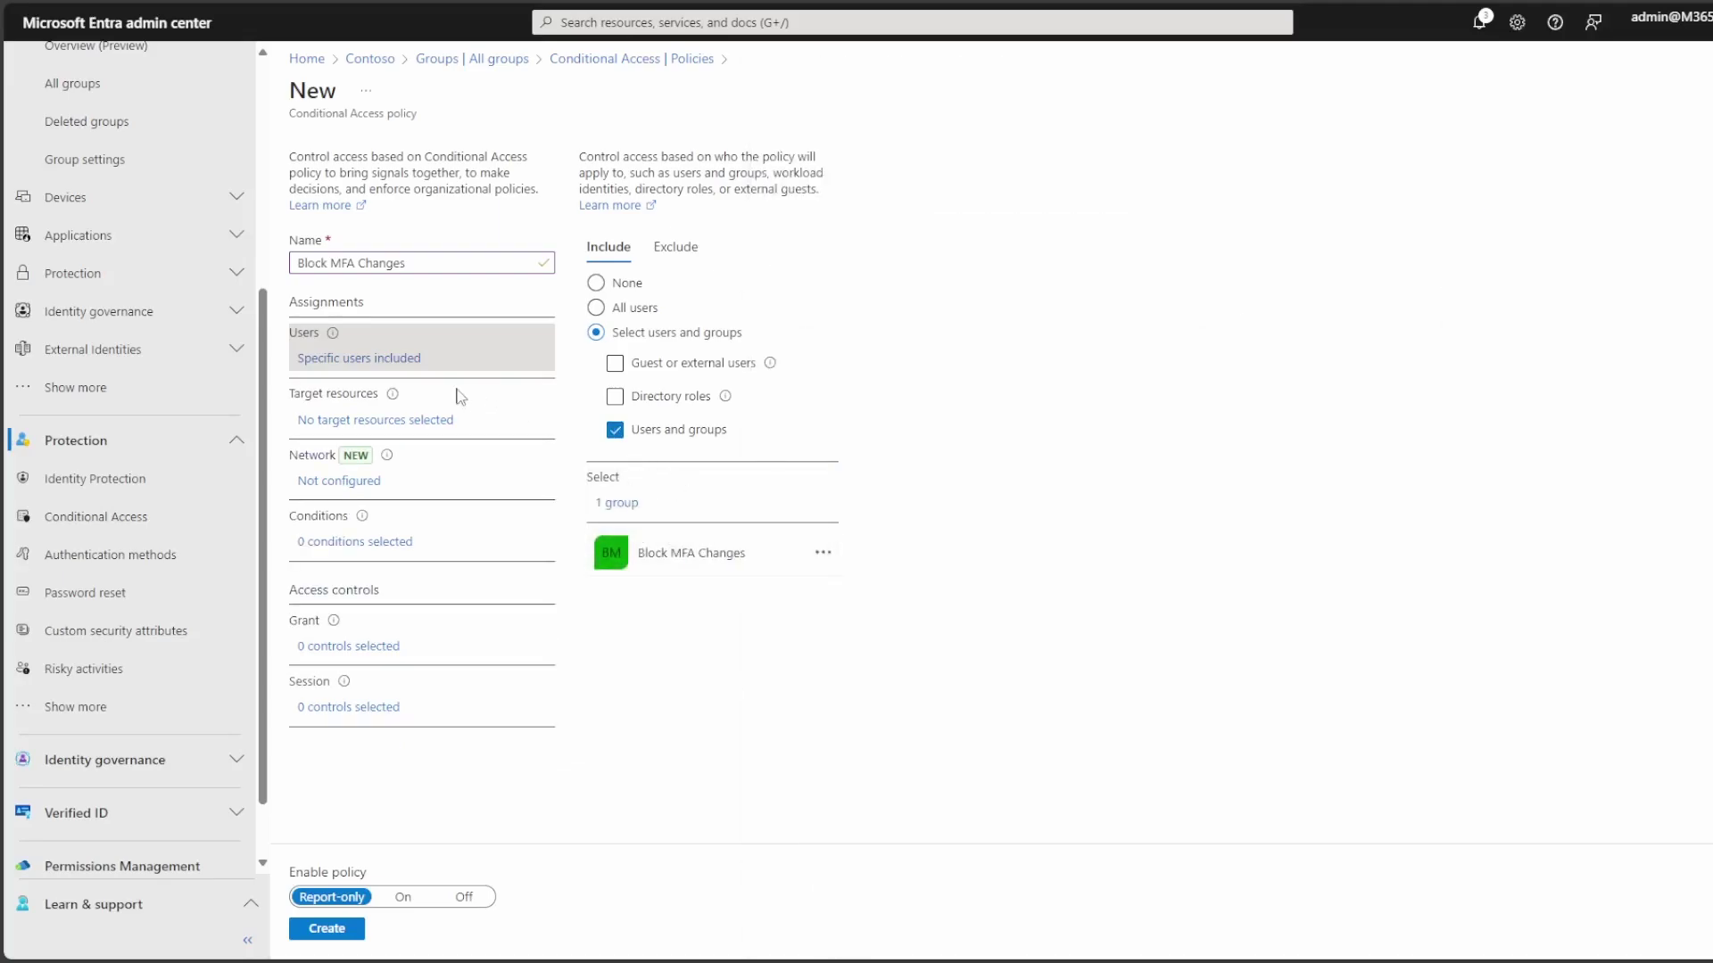
Step: Set the policy's target resources to the Register security information user action
{"action": "left_click", "coordinate": [422, 426]}
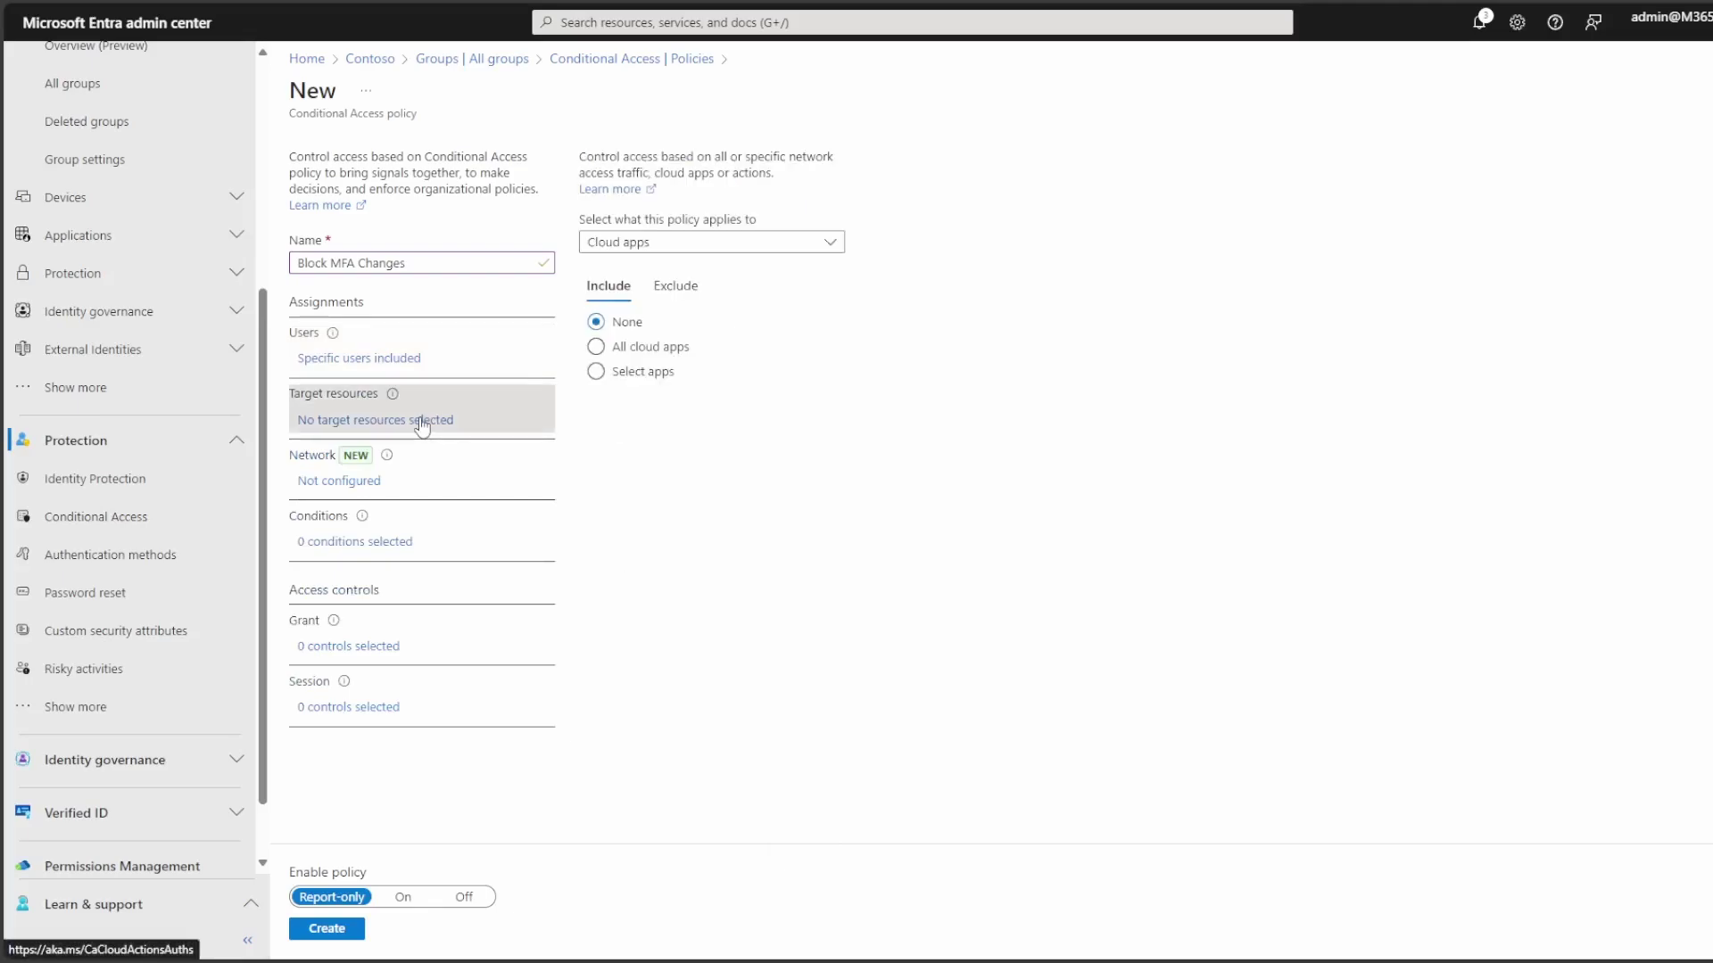
{"action": "left_click", "coordinate": [739, 243]}
{"action": "left_click", "coordinate": [705, 301]}
{"action": "left_click", "coordinate": [682, 319]}
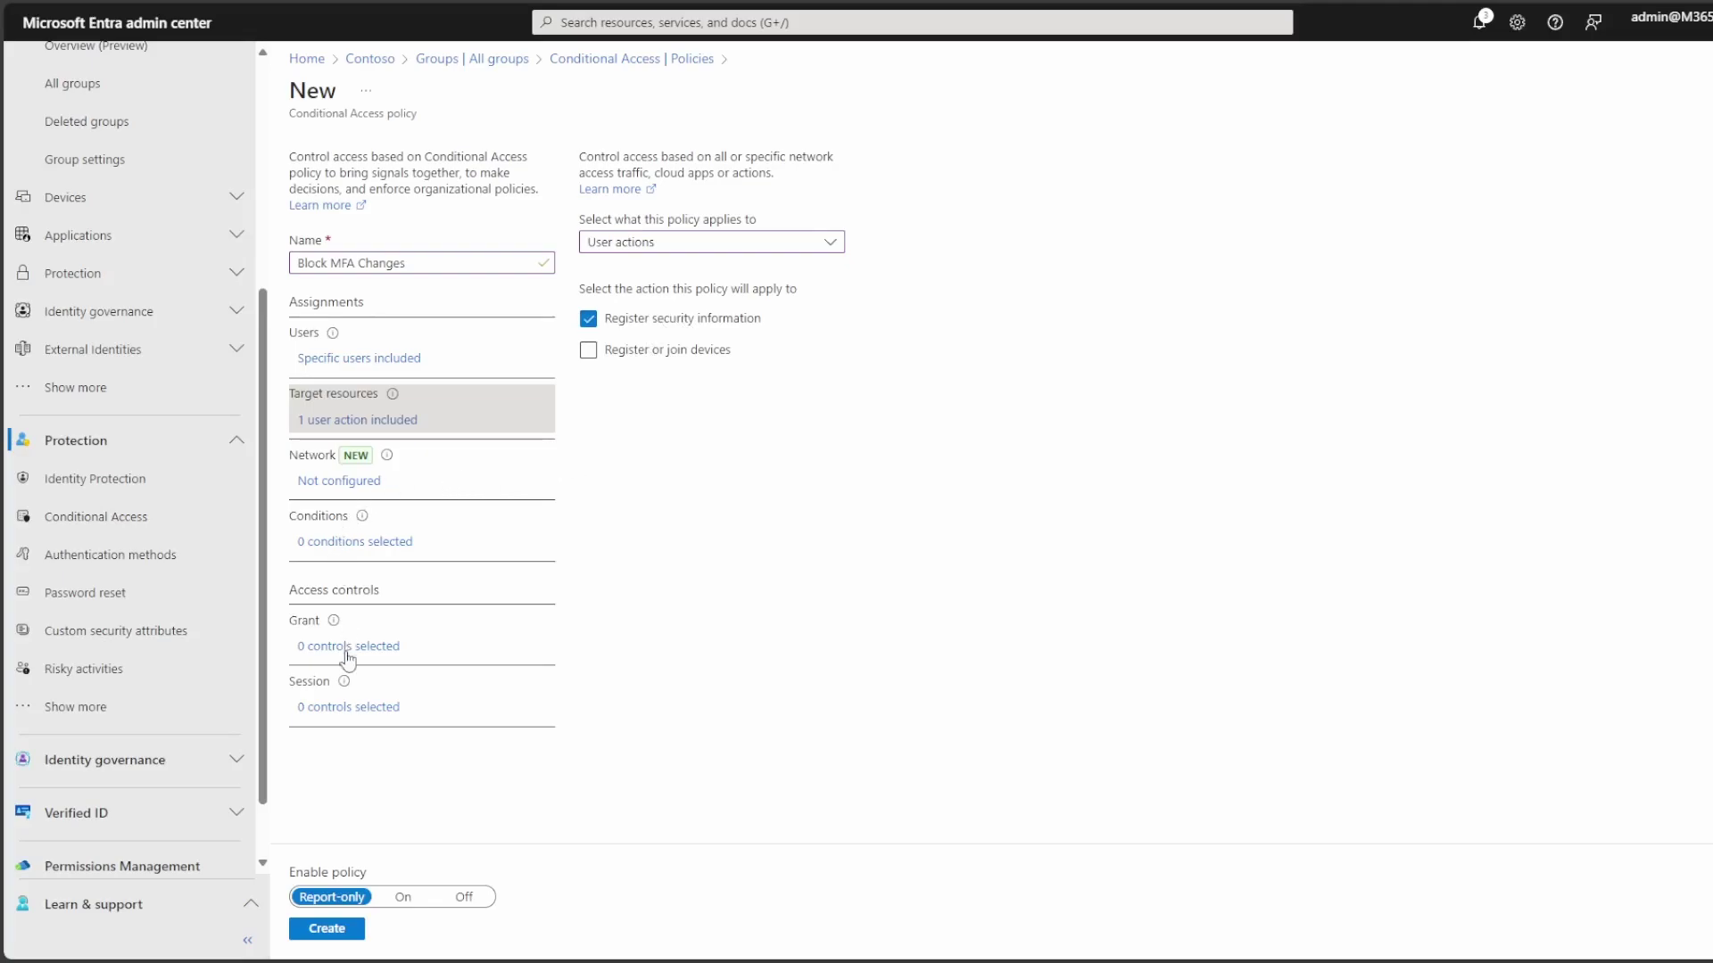
{"action": "mouse_move", "coordinate": [360, 504]}
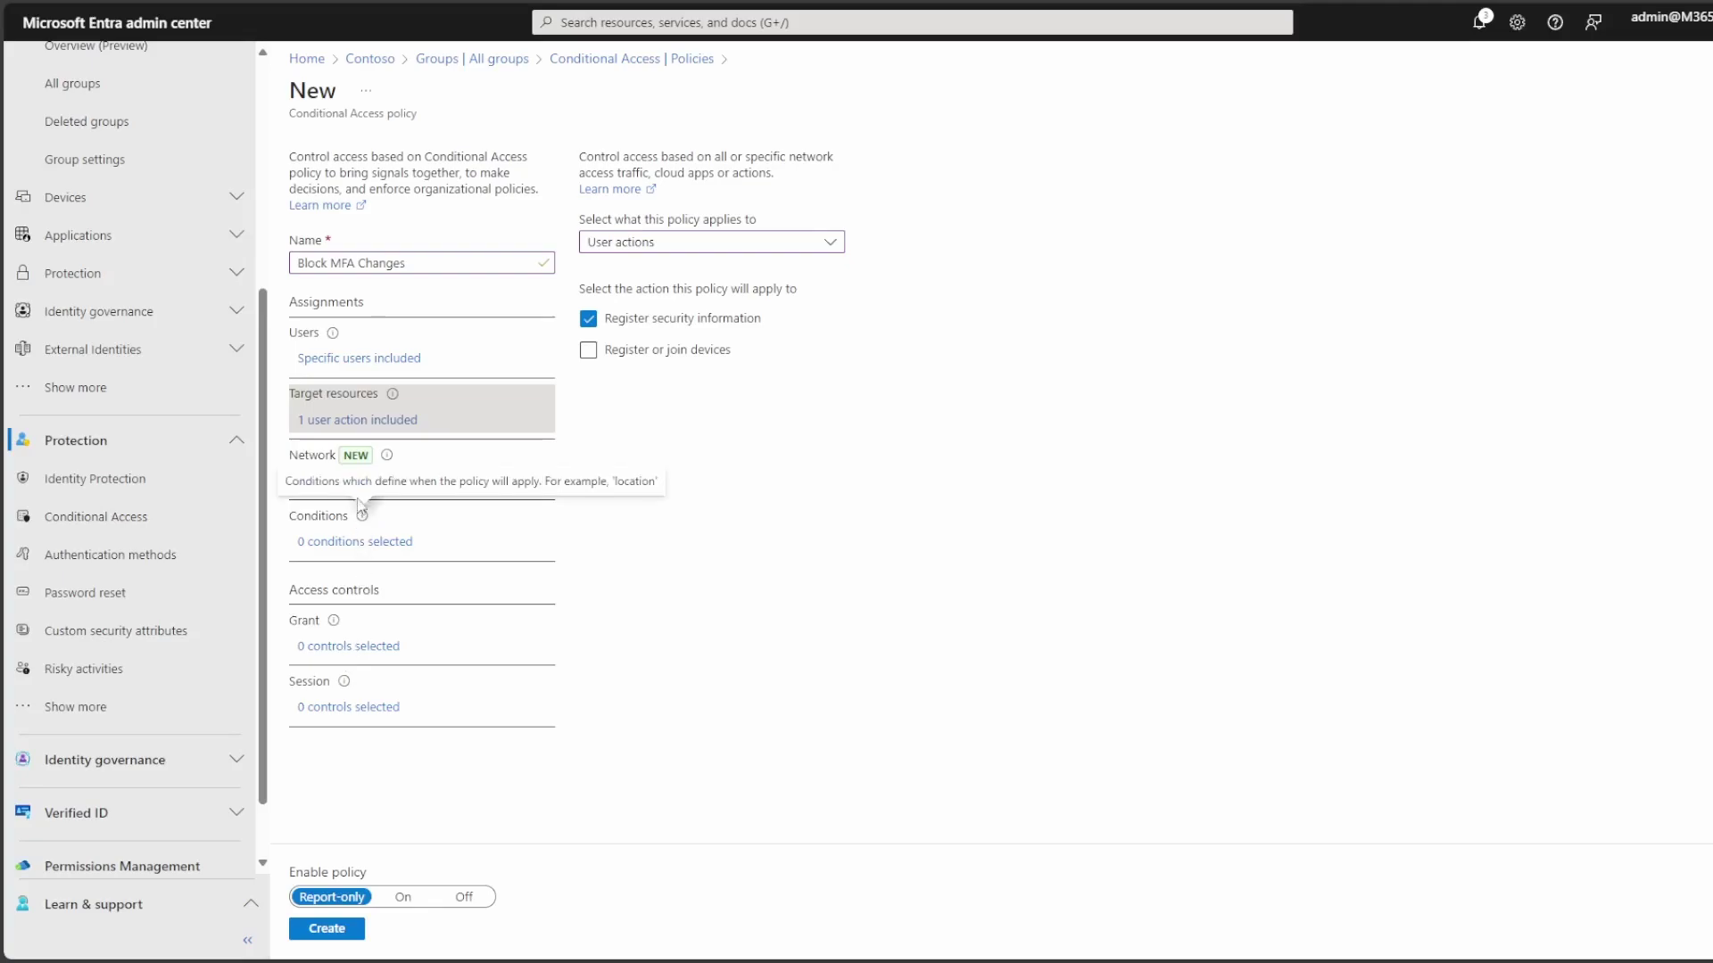
Step: Set the grant control to Block access, switch the policy On, and create it
{"action": "left_click", "coordinate": [306, 481]}
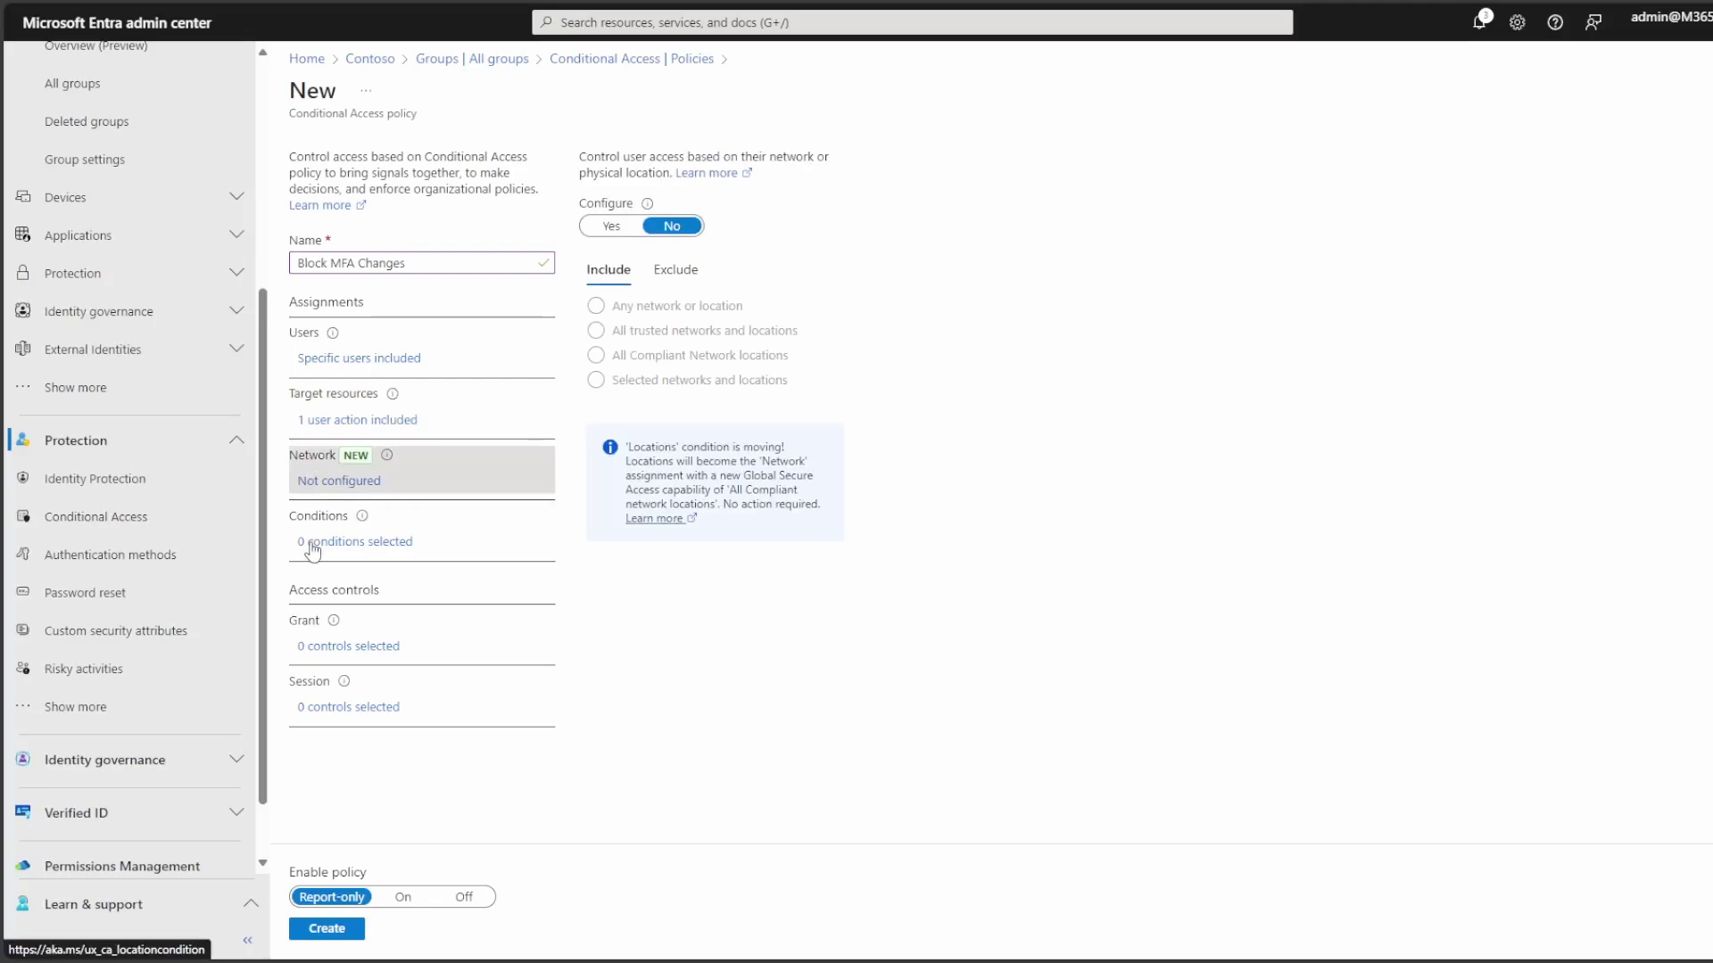
{"action": "left_click", "coordinate": [312, 546]}
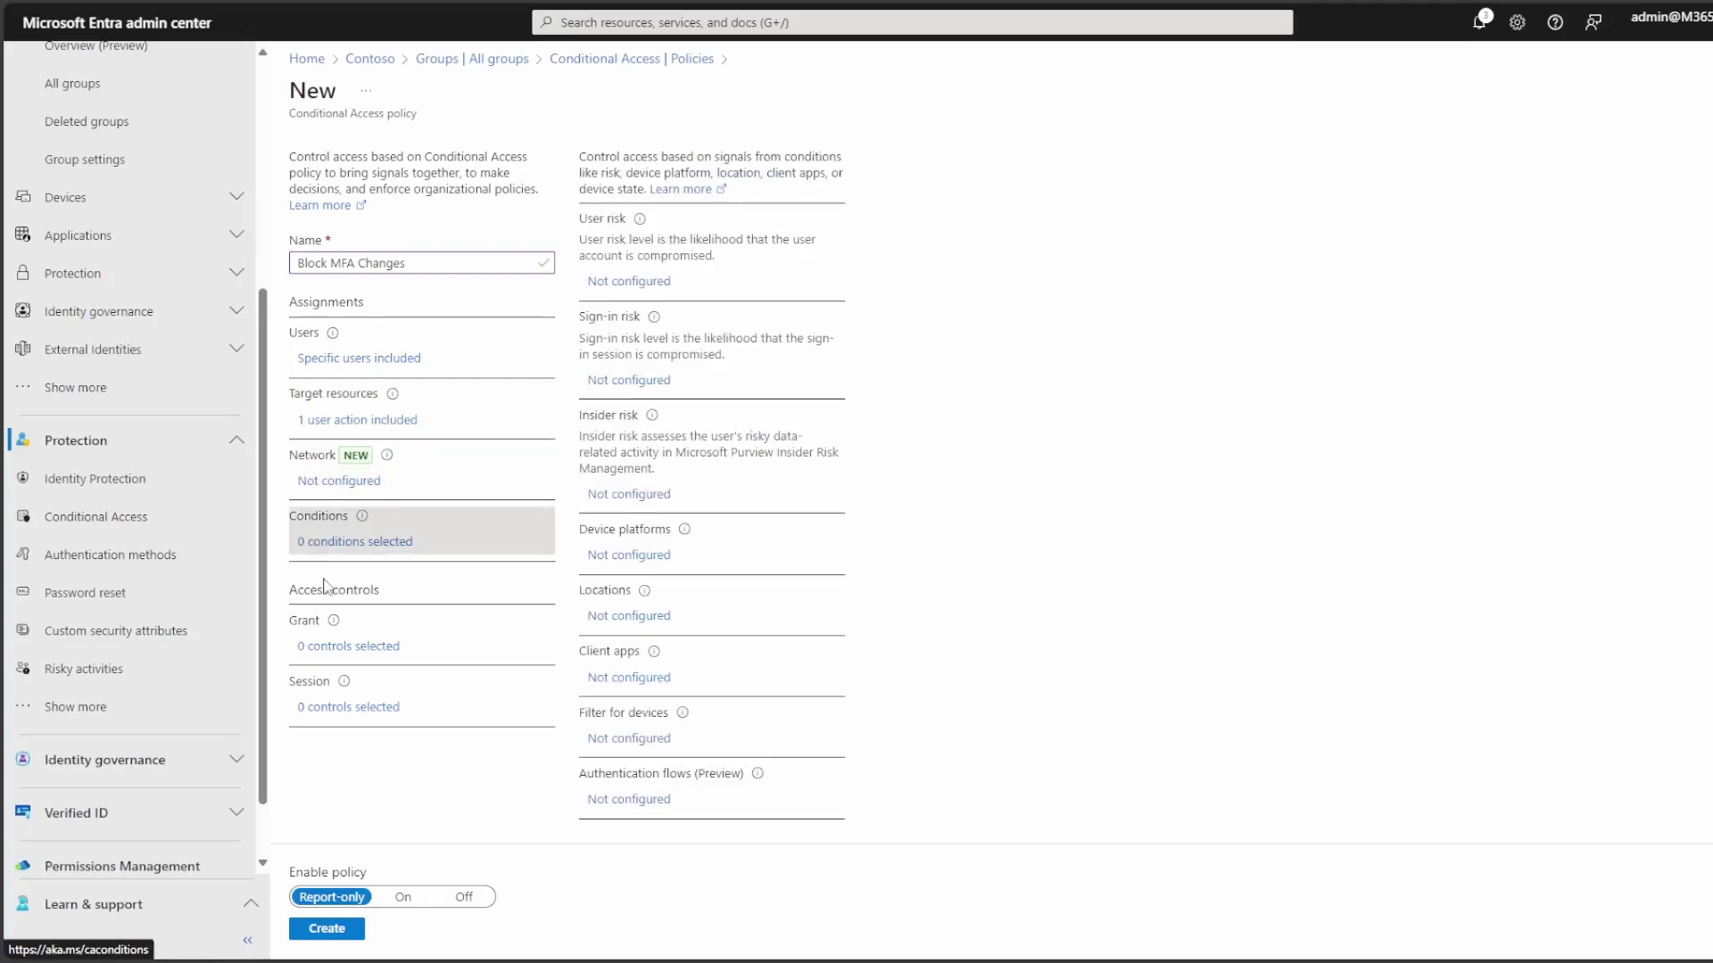
{"action": "left_click", "coordinate": [319, 645]}
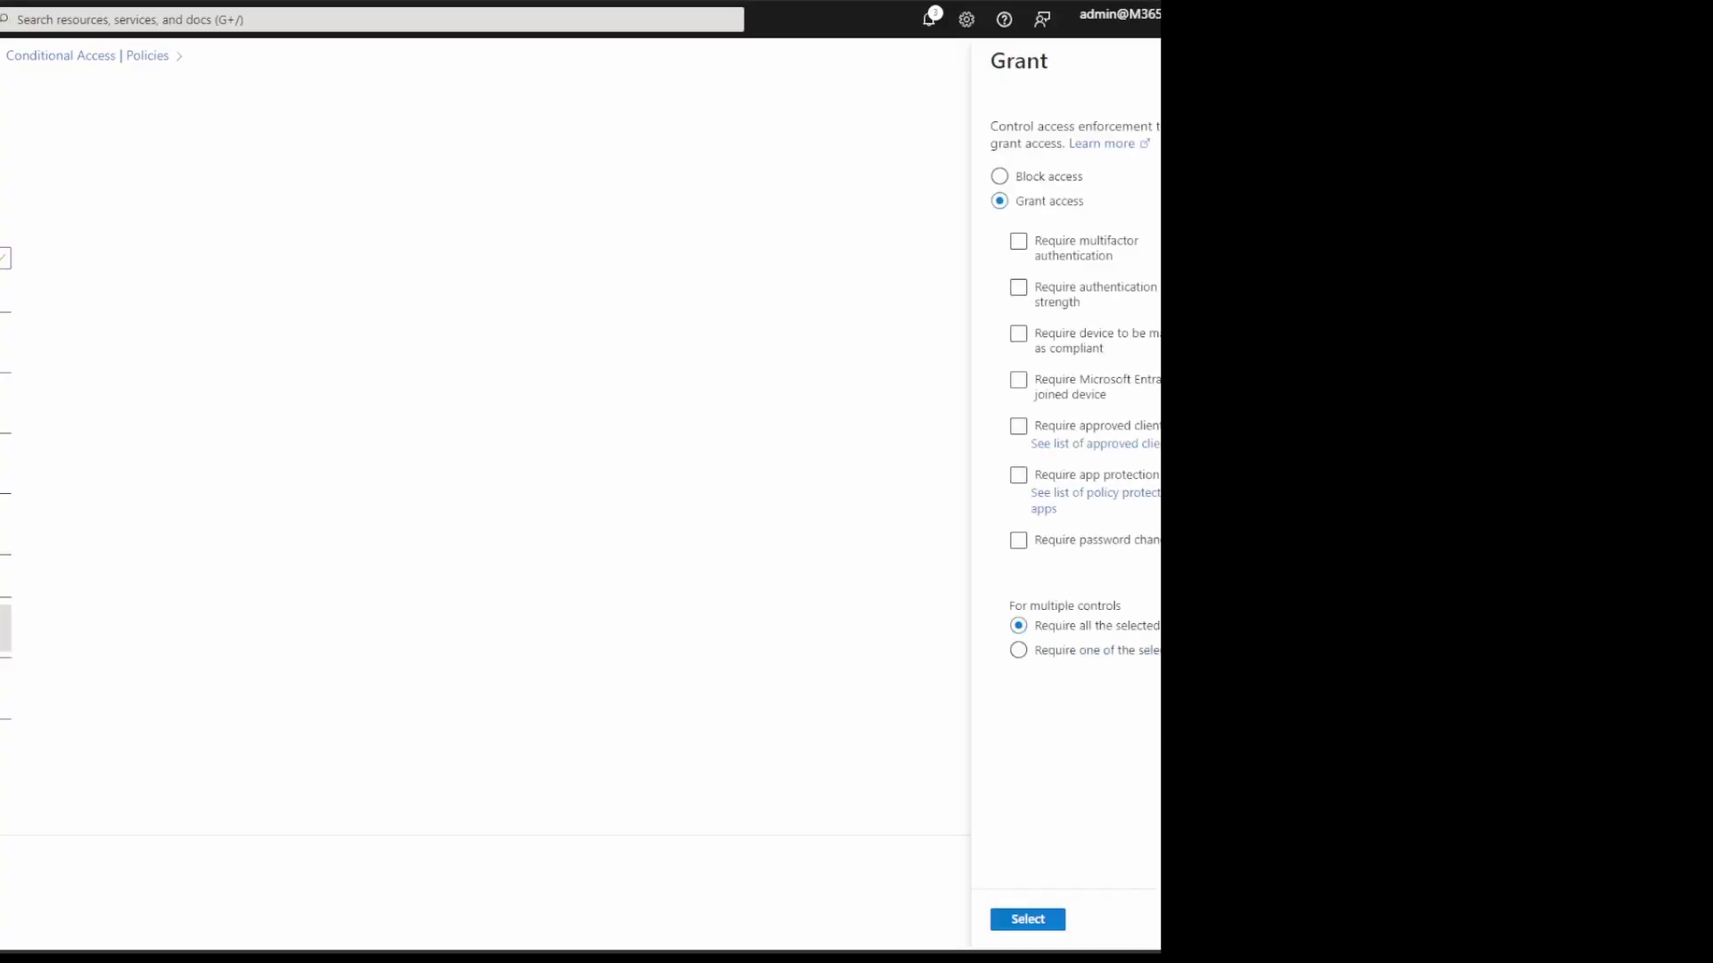
{"action": "left_click", "coordinate": [999, 176]}
{"action": "left_click", "coordinate": [1027, 920]}
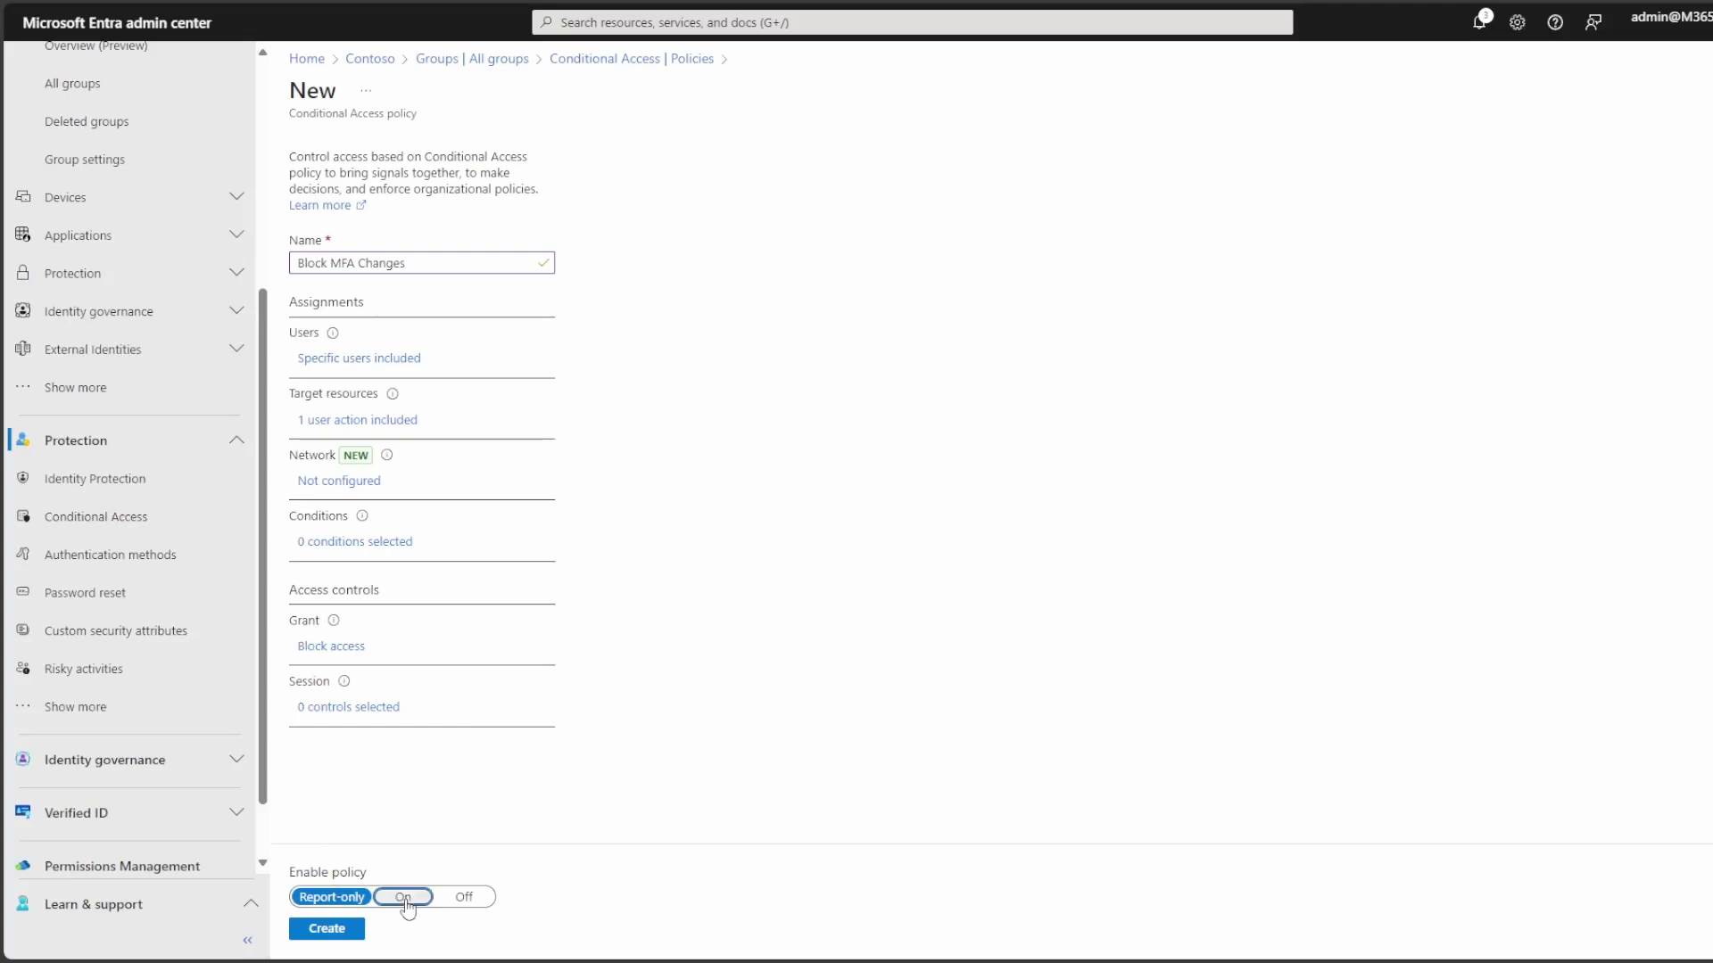
{"action": "left_click", "coordinate": [406, 899]}
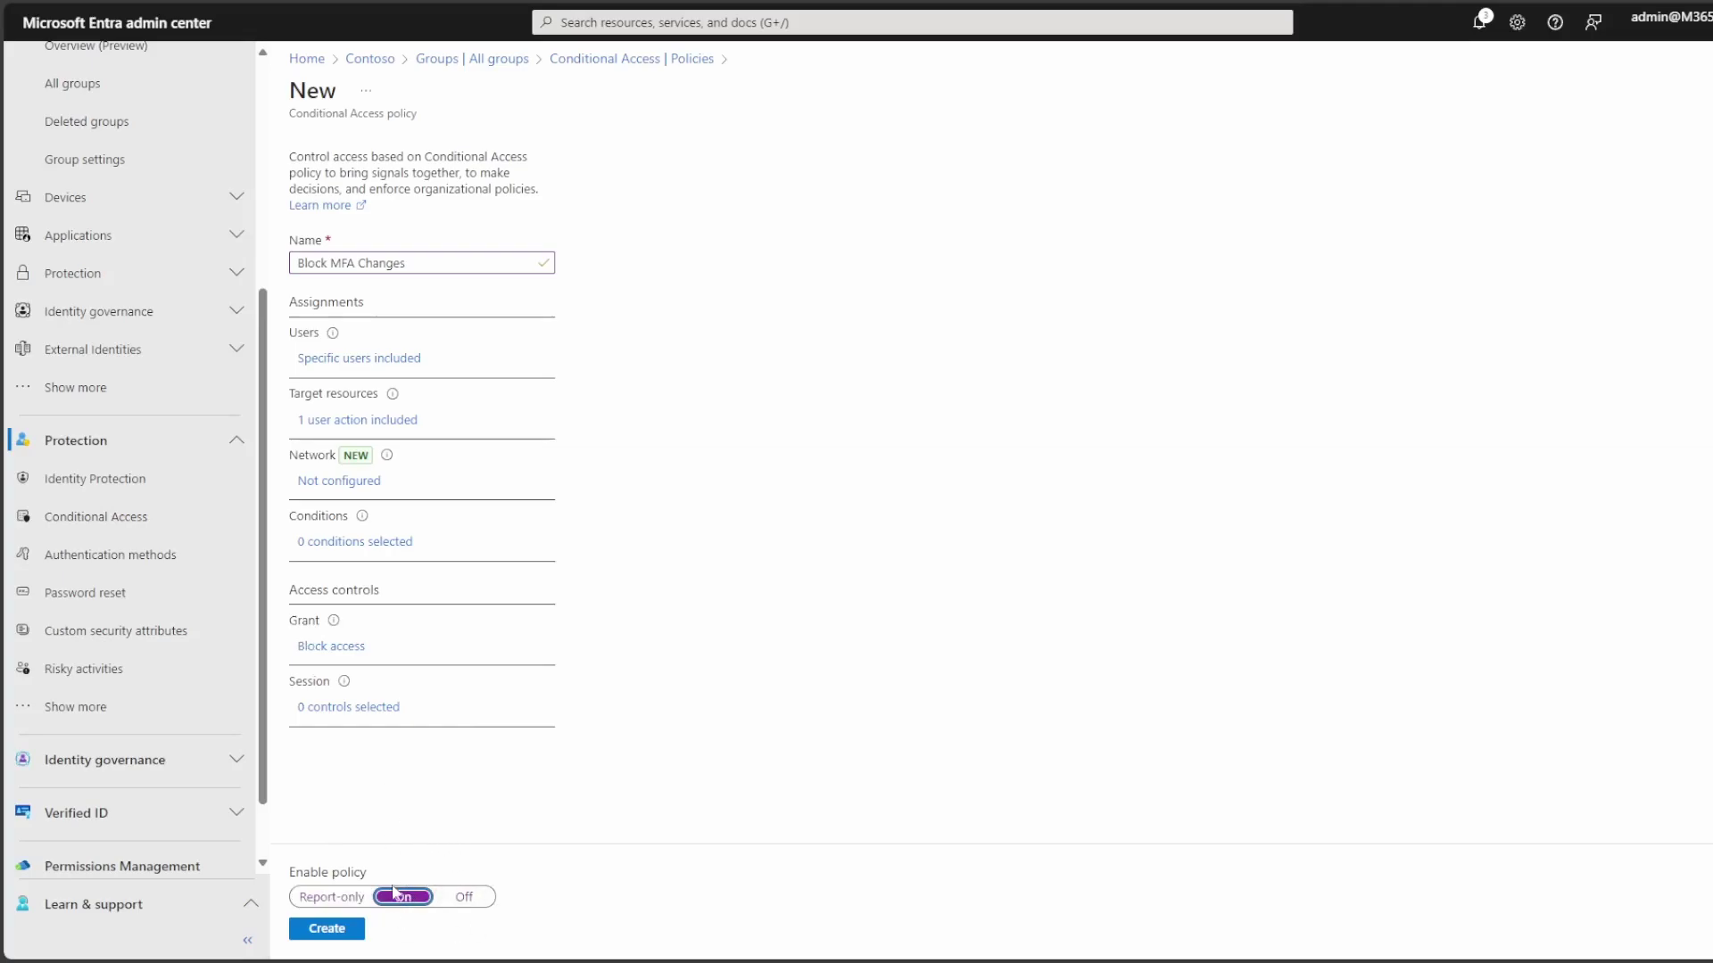
{"action": "left_click", "coordinate": [344, 928]}
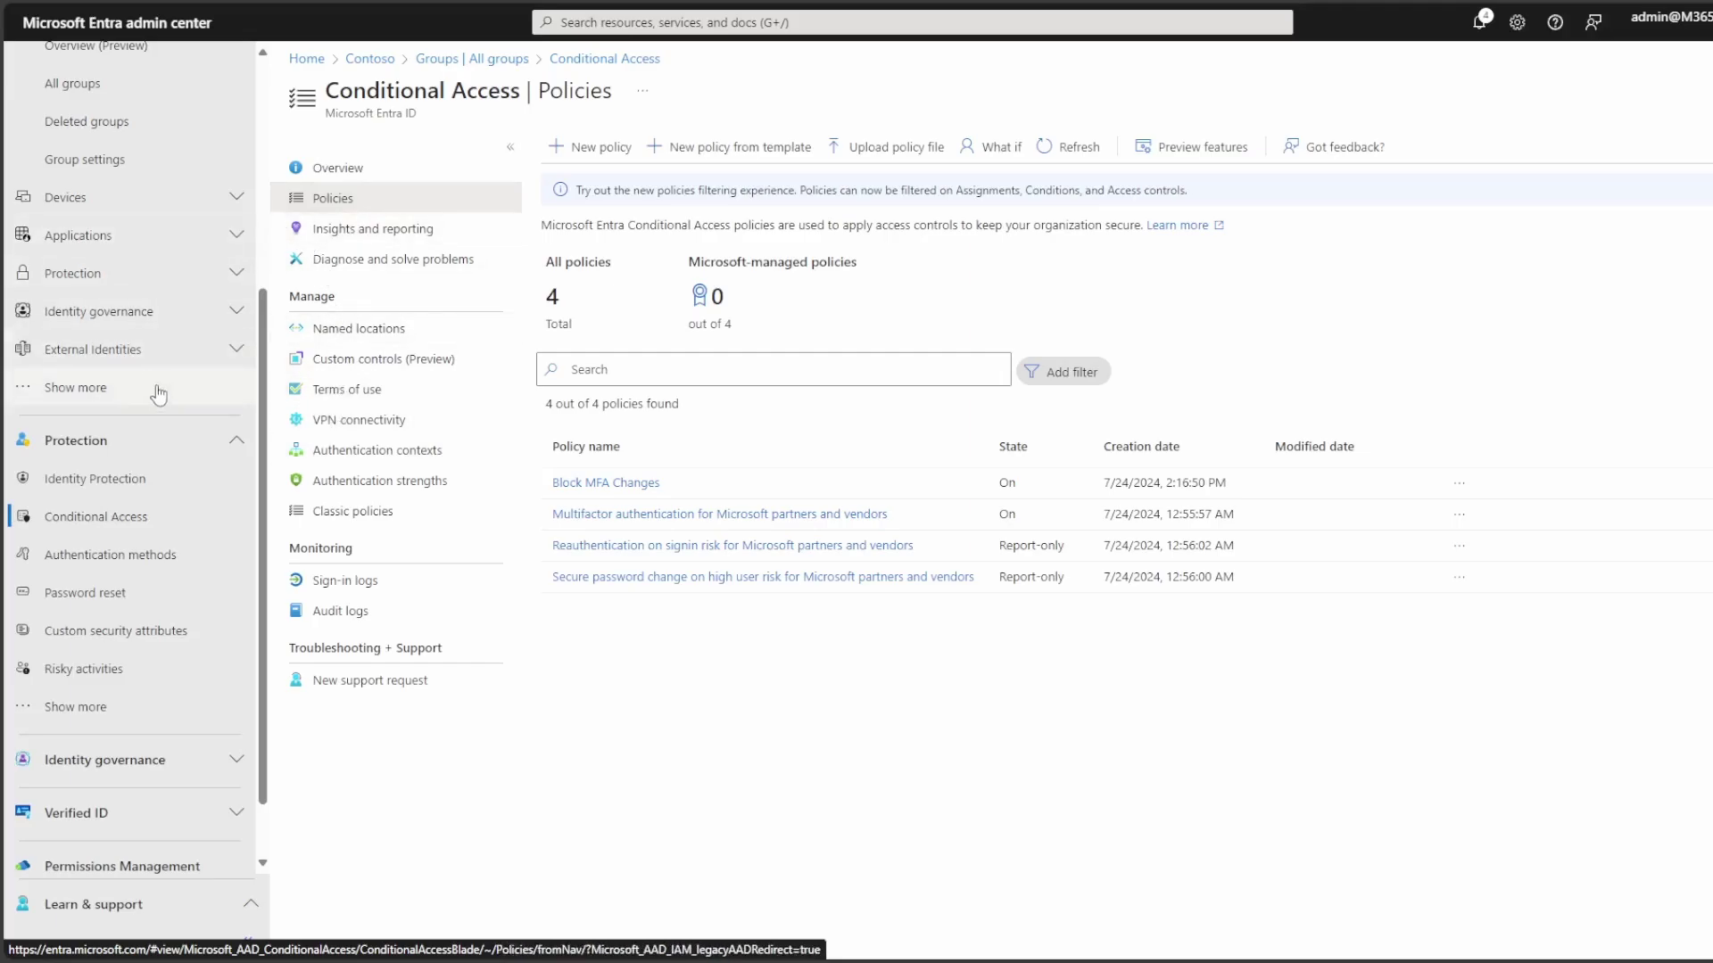
Step: Return to Groups > All groups, now listing 37 groups
{"action": "scroll", "coordinate": [89, 383], "scroll_direction": "up", "scroll_amount": 4}
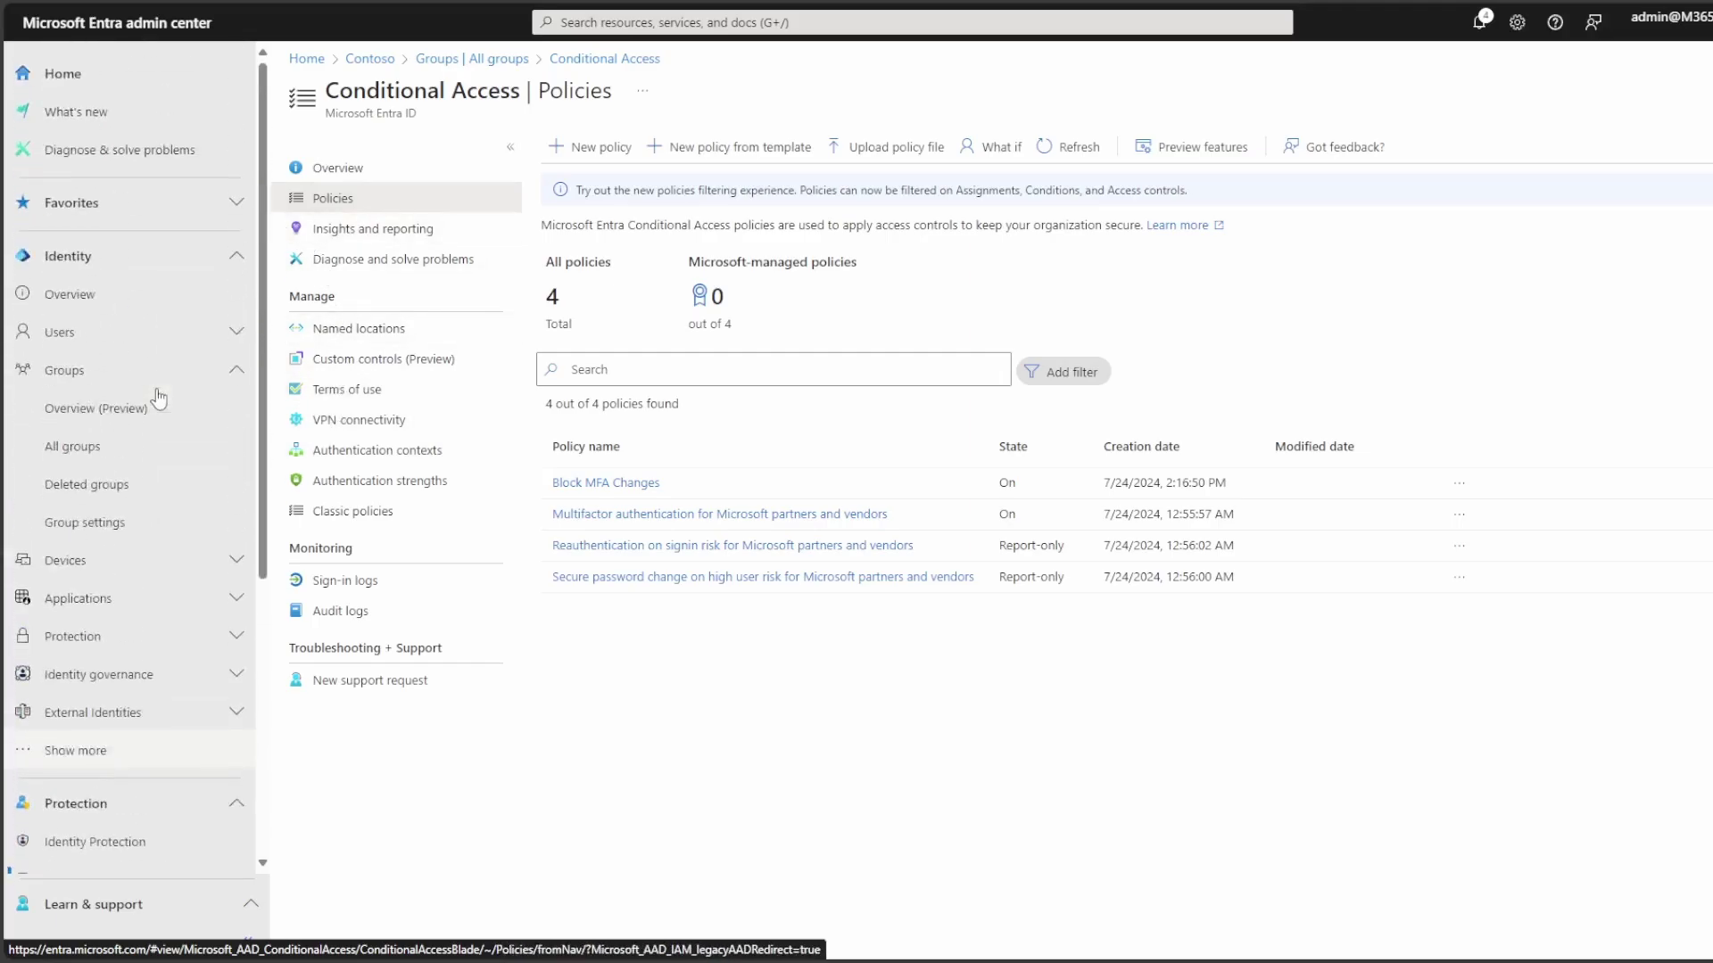
{"action": "left_click", "coordinate": [70, 446]}
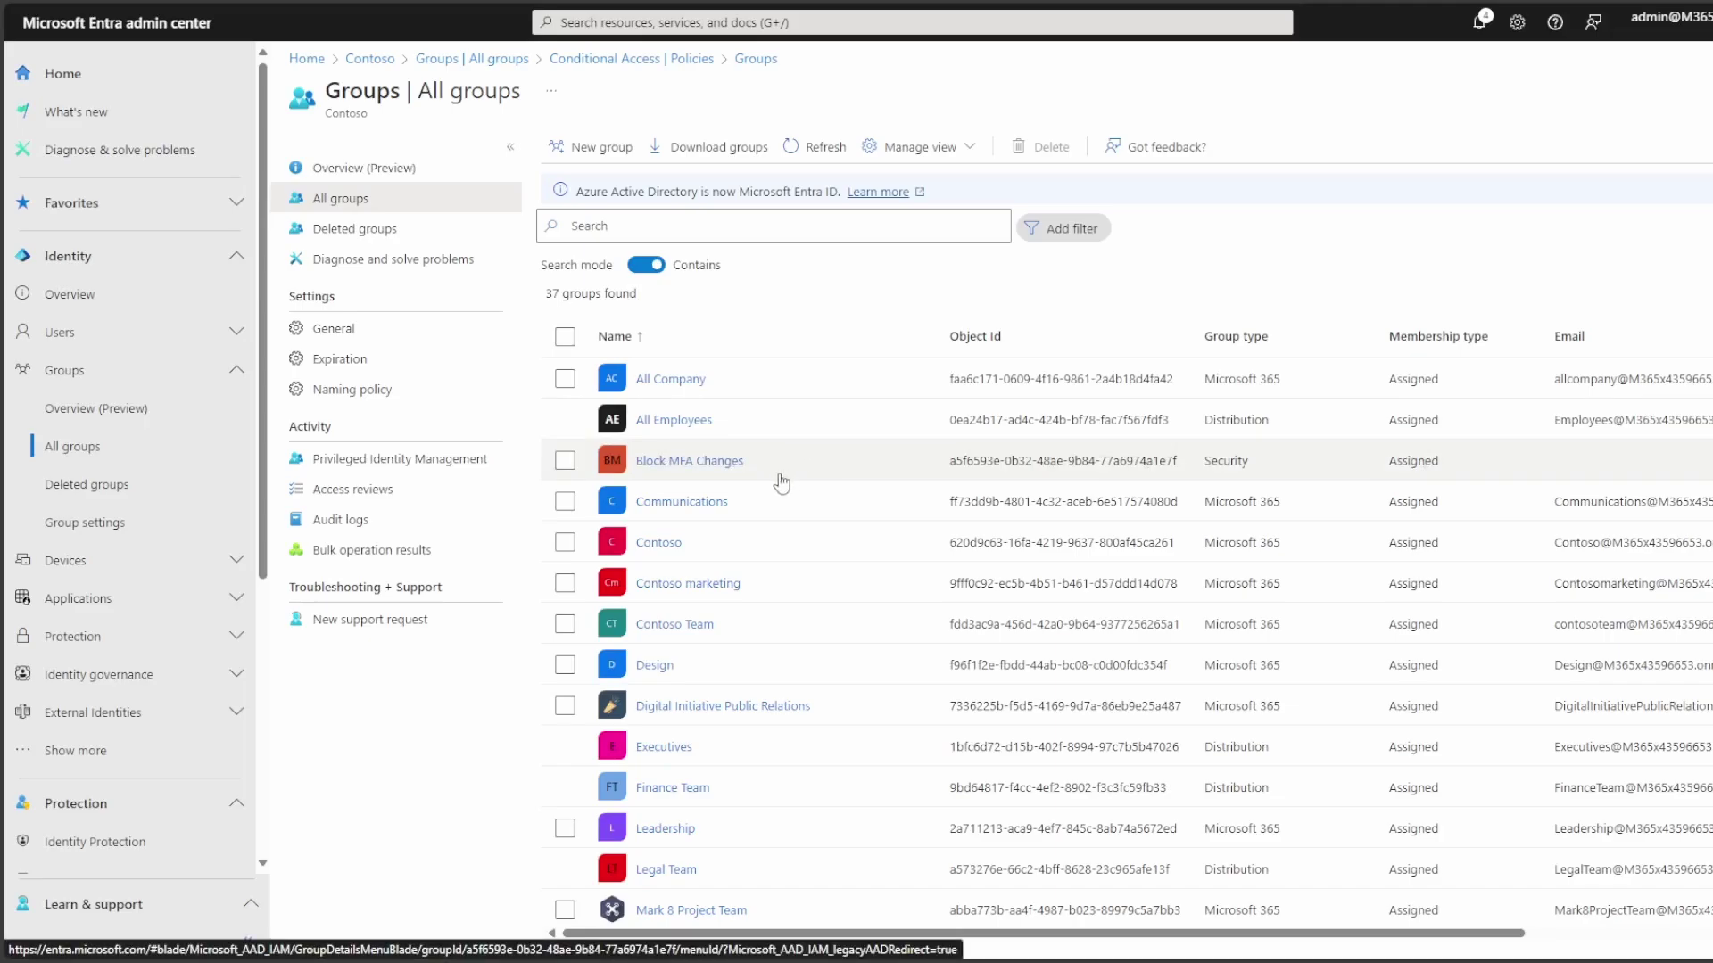
Step: Give the Block MFA Changes group the description 'Could Come from onsite AD with AD Sync' and save
{"action": "left_click", "coordinate": [737, 478]}
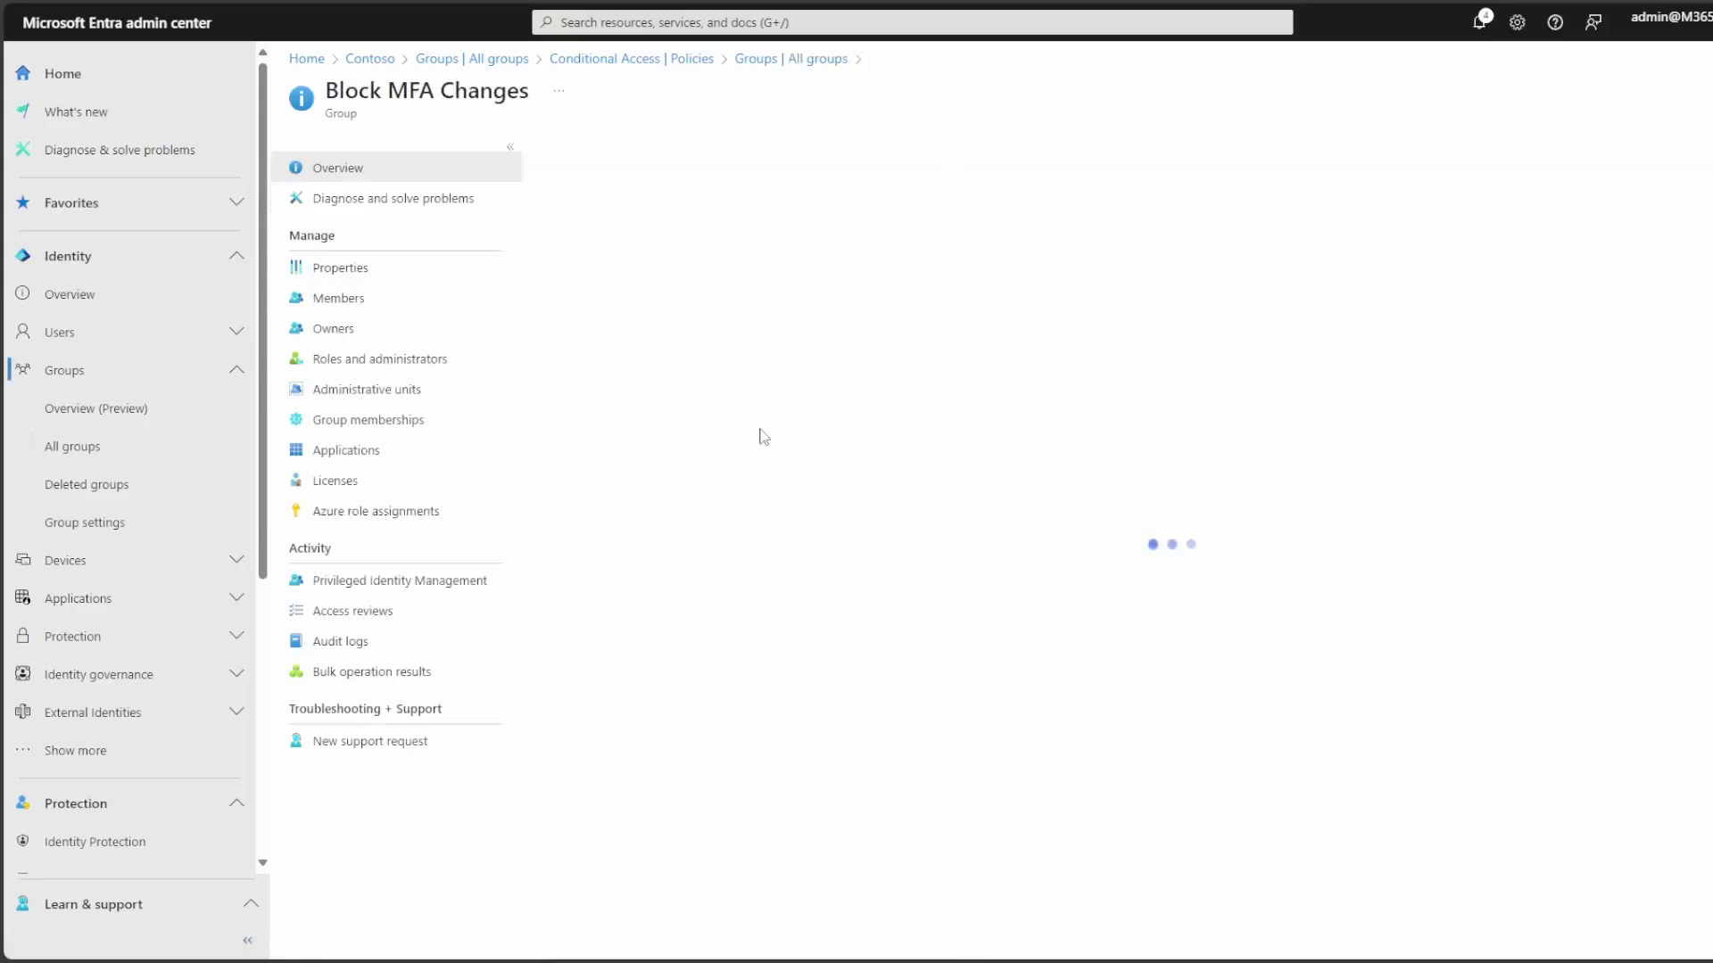
{"action": "left_click", "coordinate": [378, 271]}
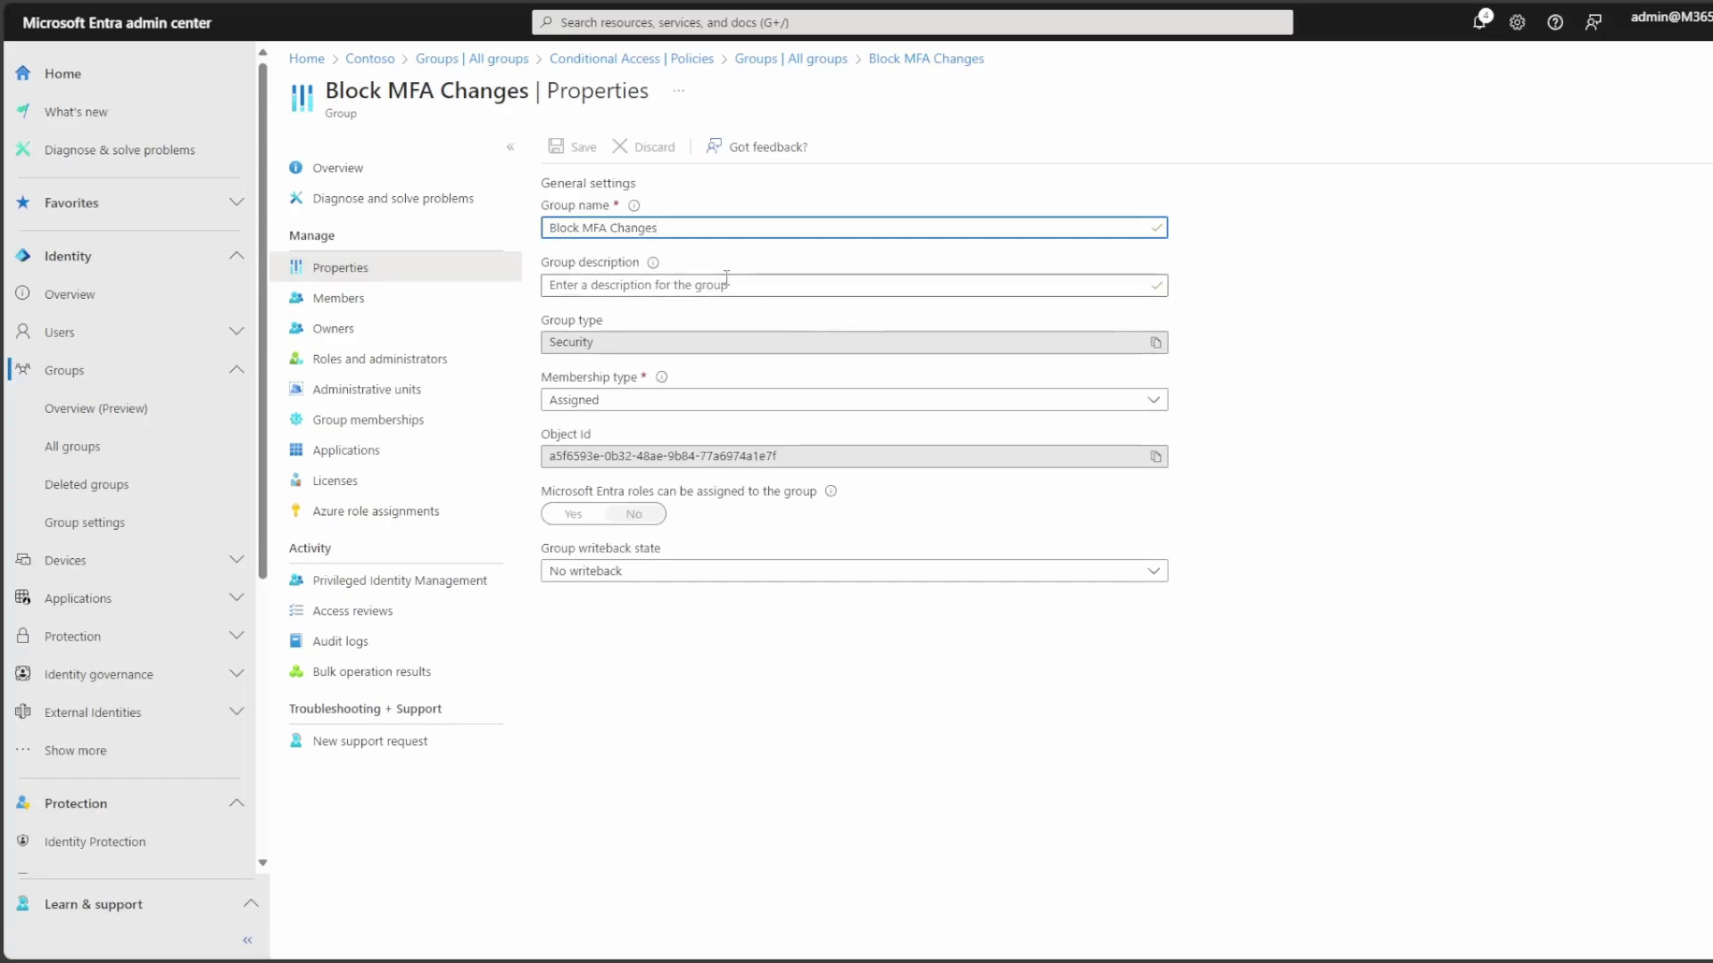
{"action": "left_click", "coordinate": [722, 285]}
{"action": "type", "text": "Could Come from onsite AD with AD Sync"}
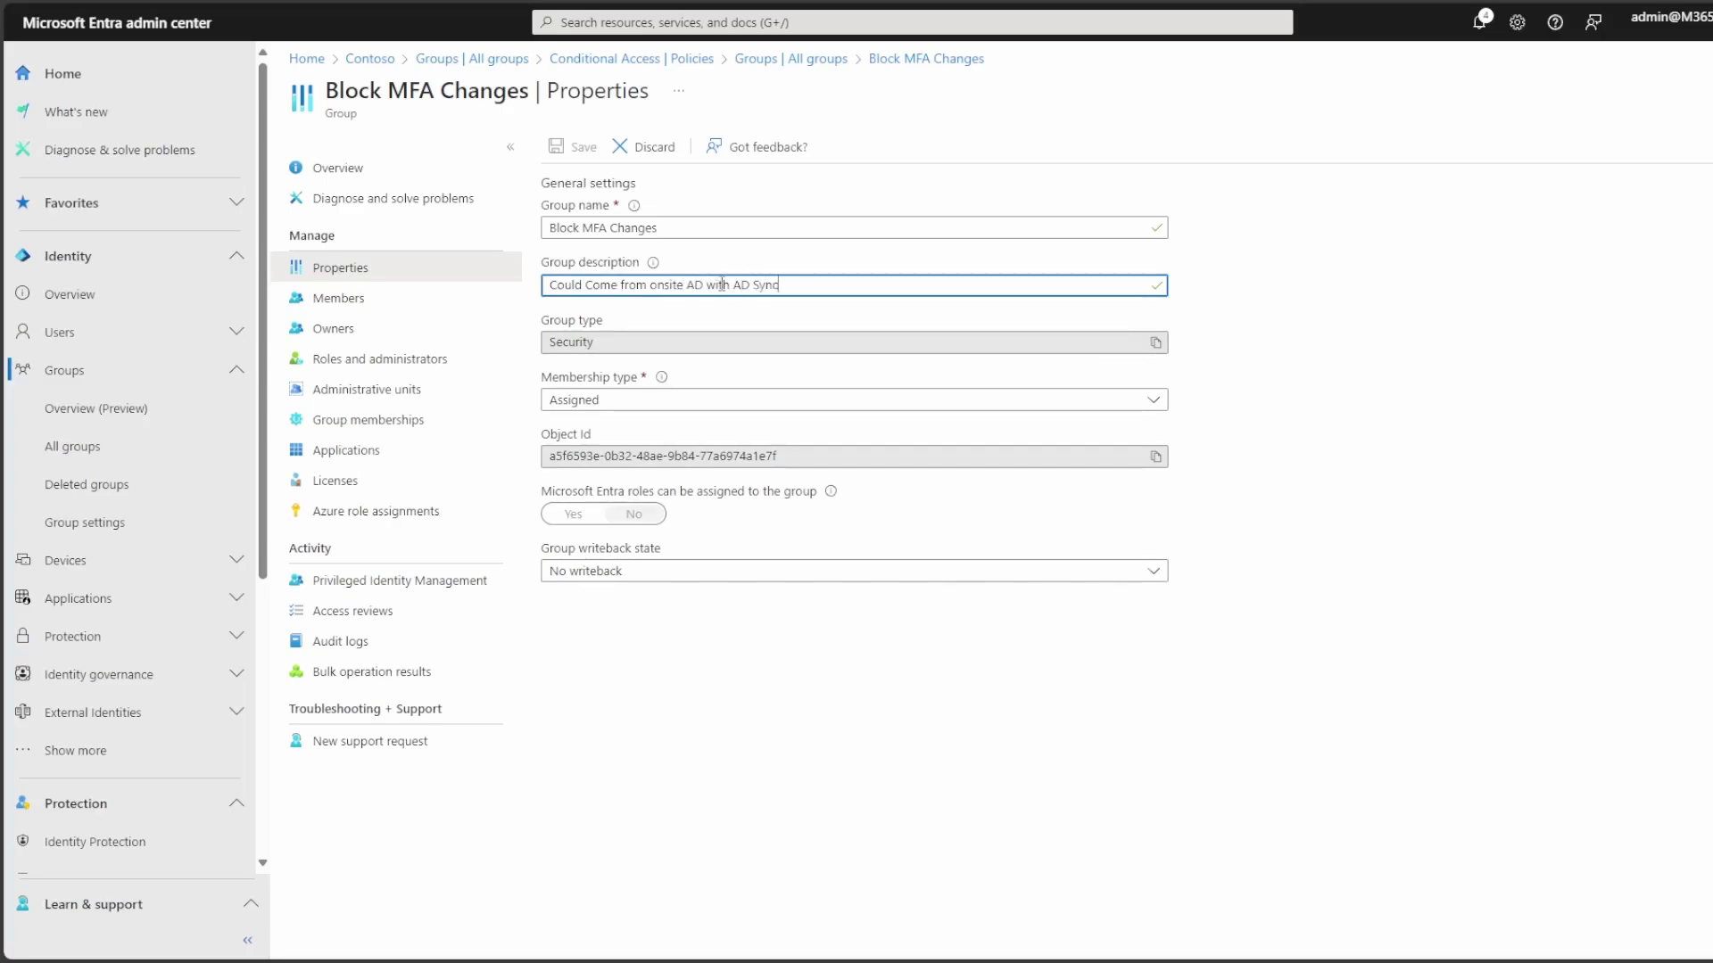
{"action": "left_click", "coordinate": [556, 148]}
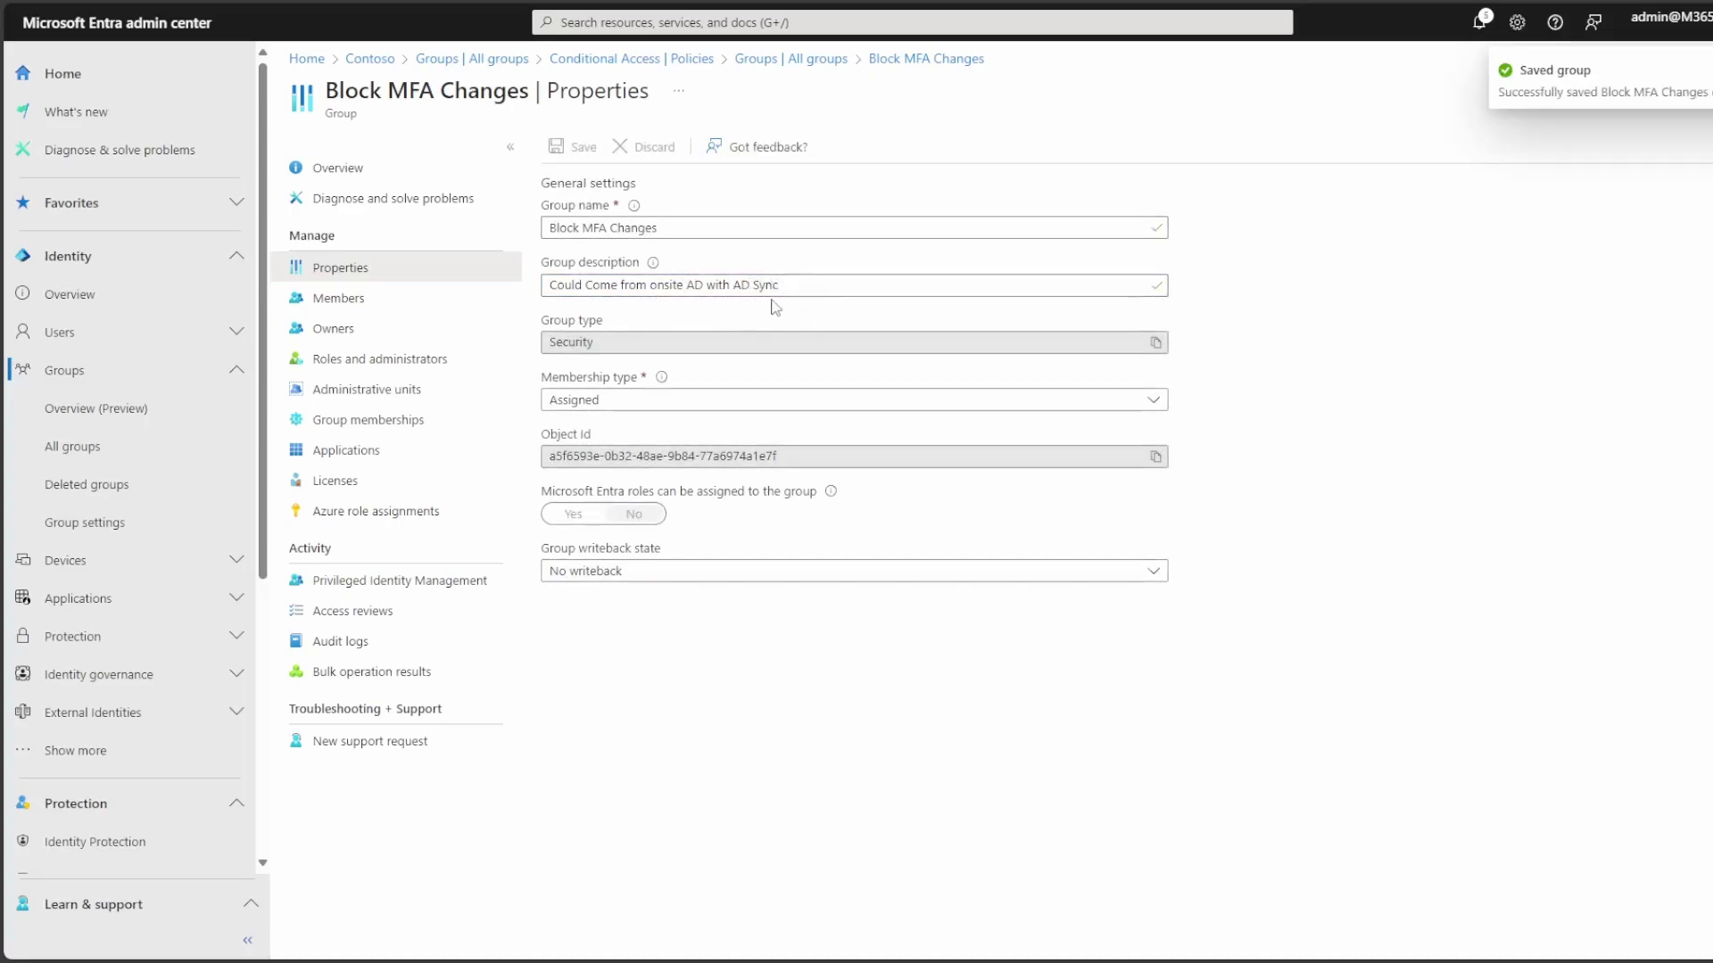
Step: Remove the first listed test user from the Block MFA Changes group's members
{"action": "left_click", "coordinate": [346, 172]}
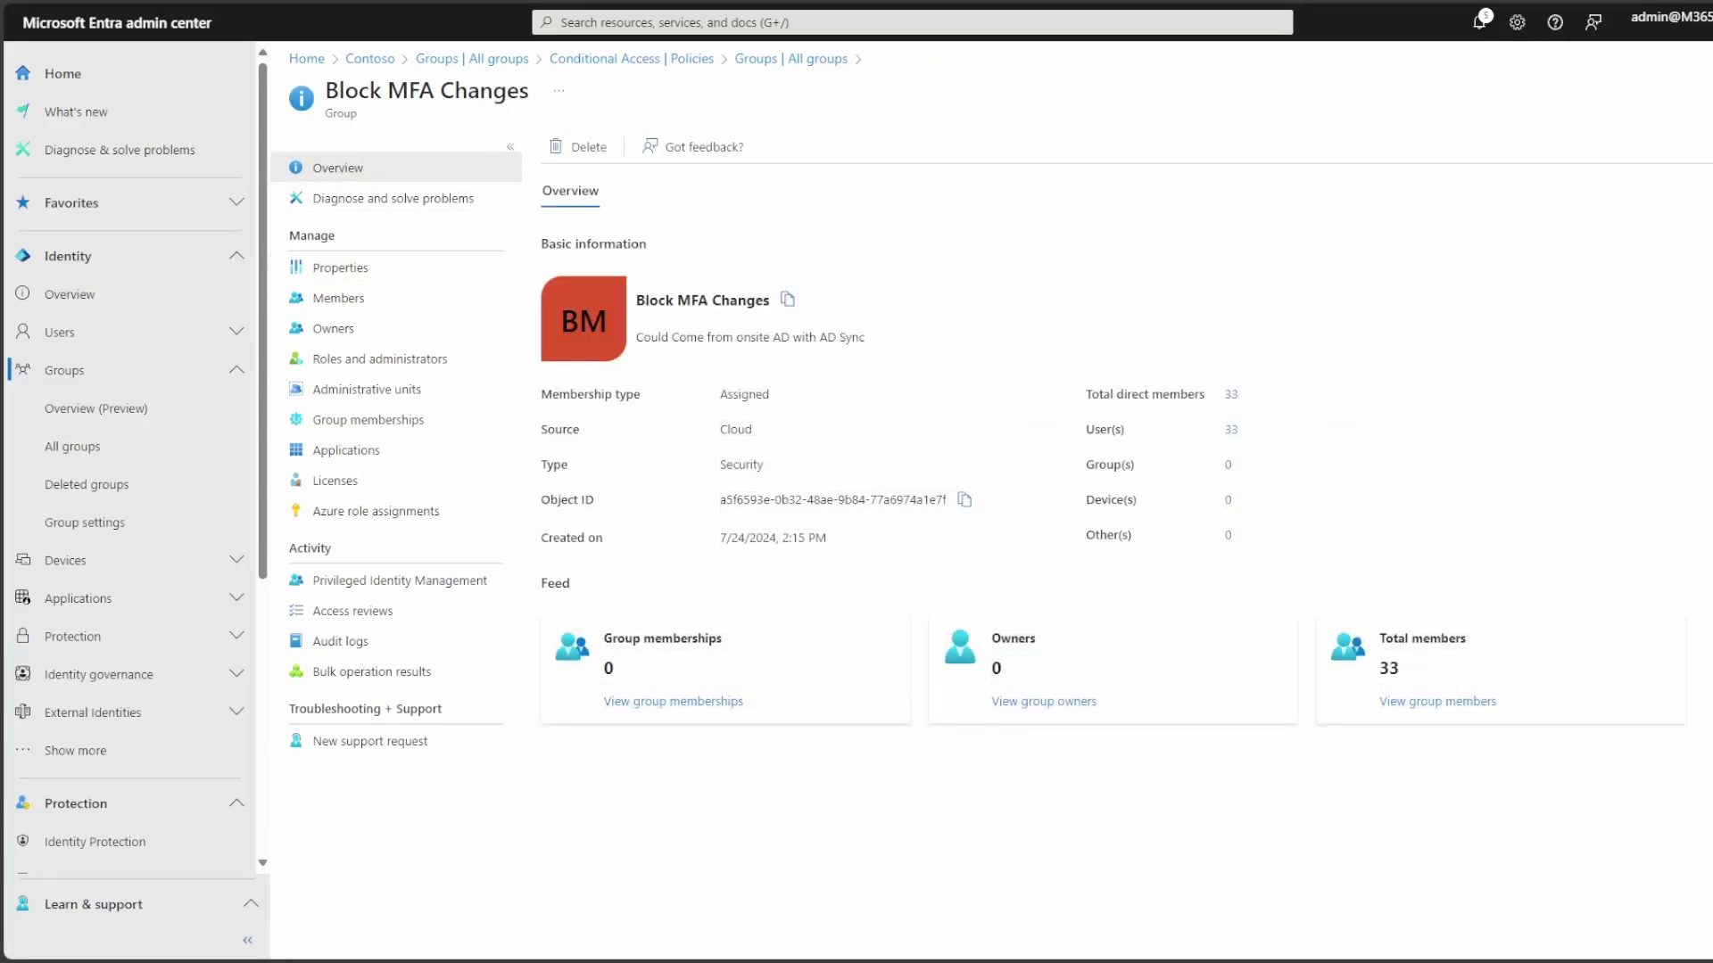
{"action": "left_click", "coordinate": [357, 308]}
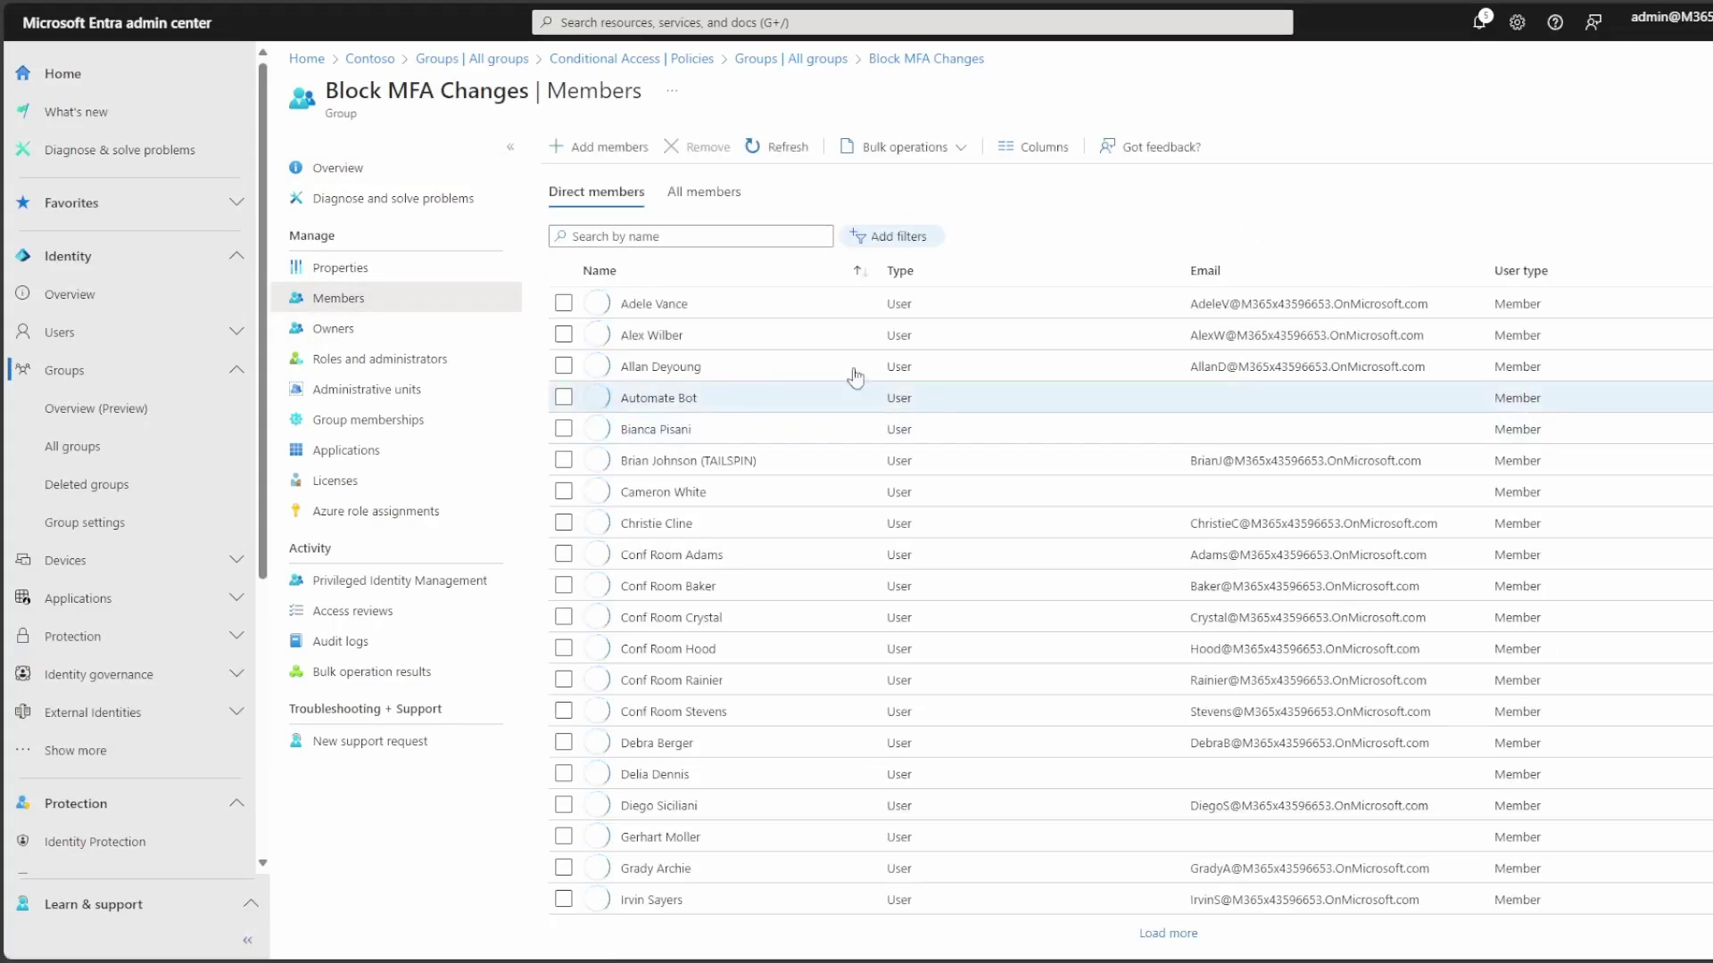
{"action": "left_click", "coordinate": [566, 302]}
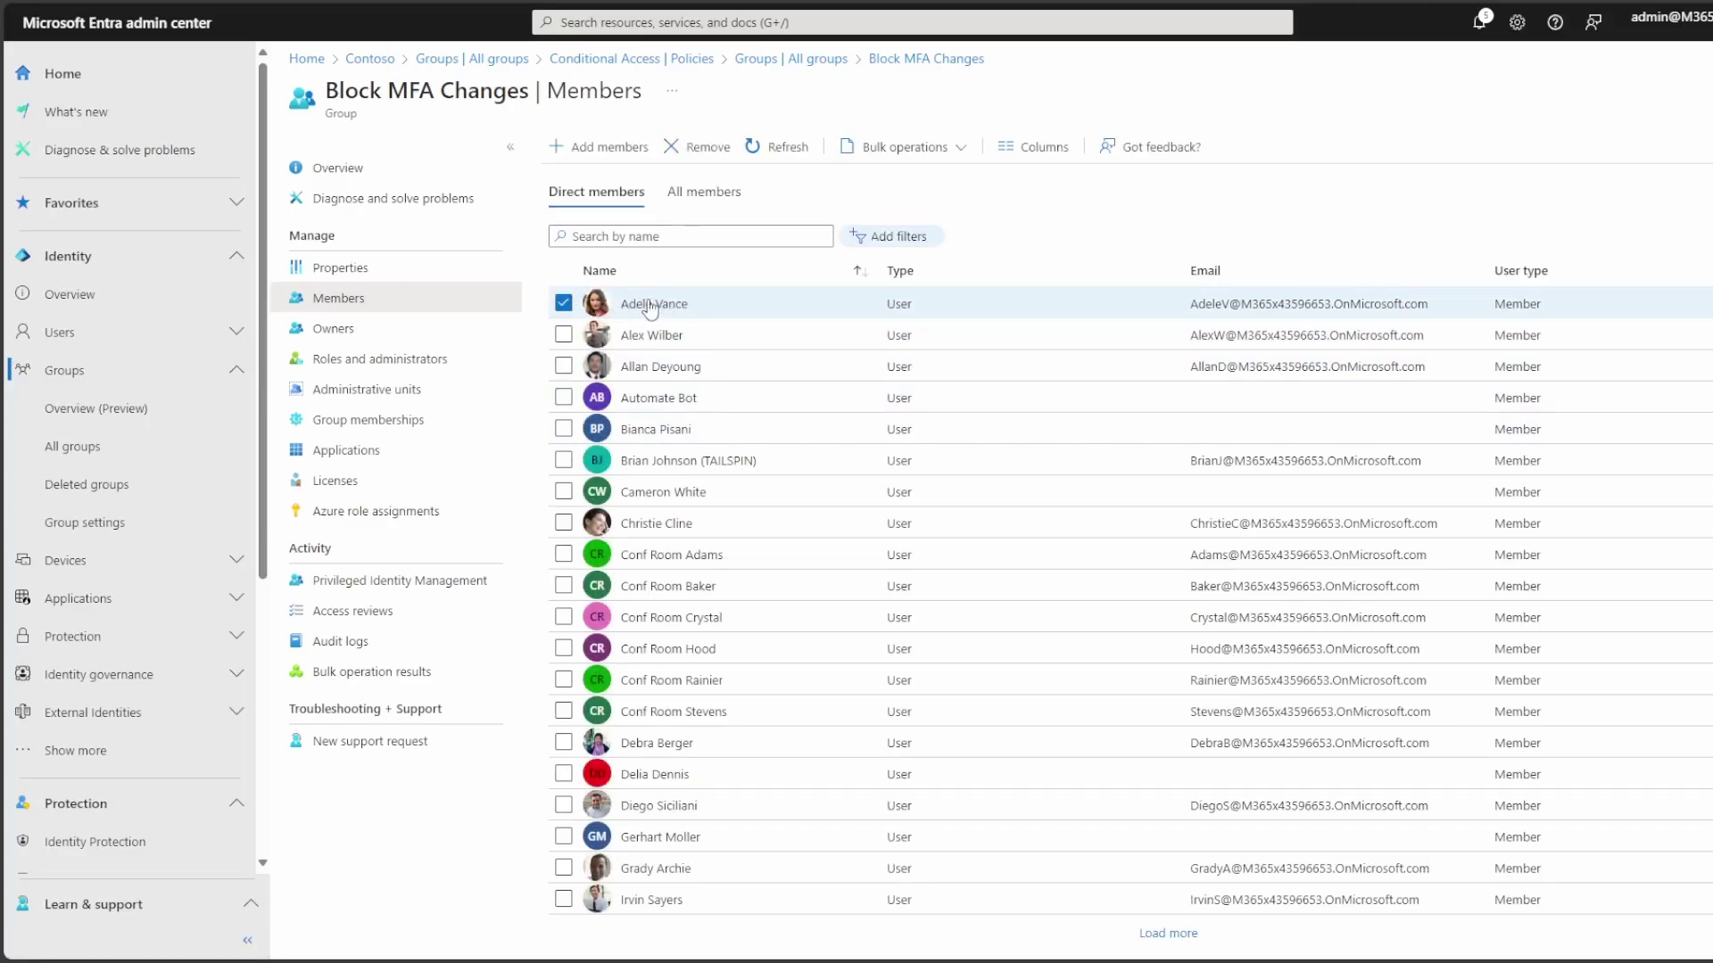
{"action": "left_click", "coordinate": [704, 152]}
{"action": "left_click", "coordinate": [607, 218]}
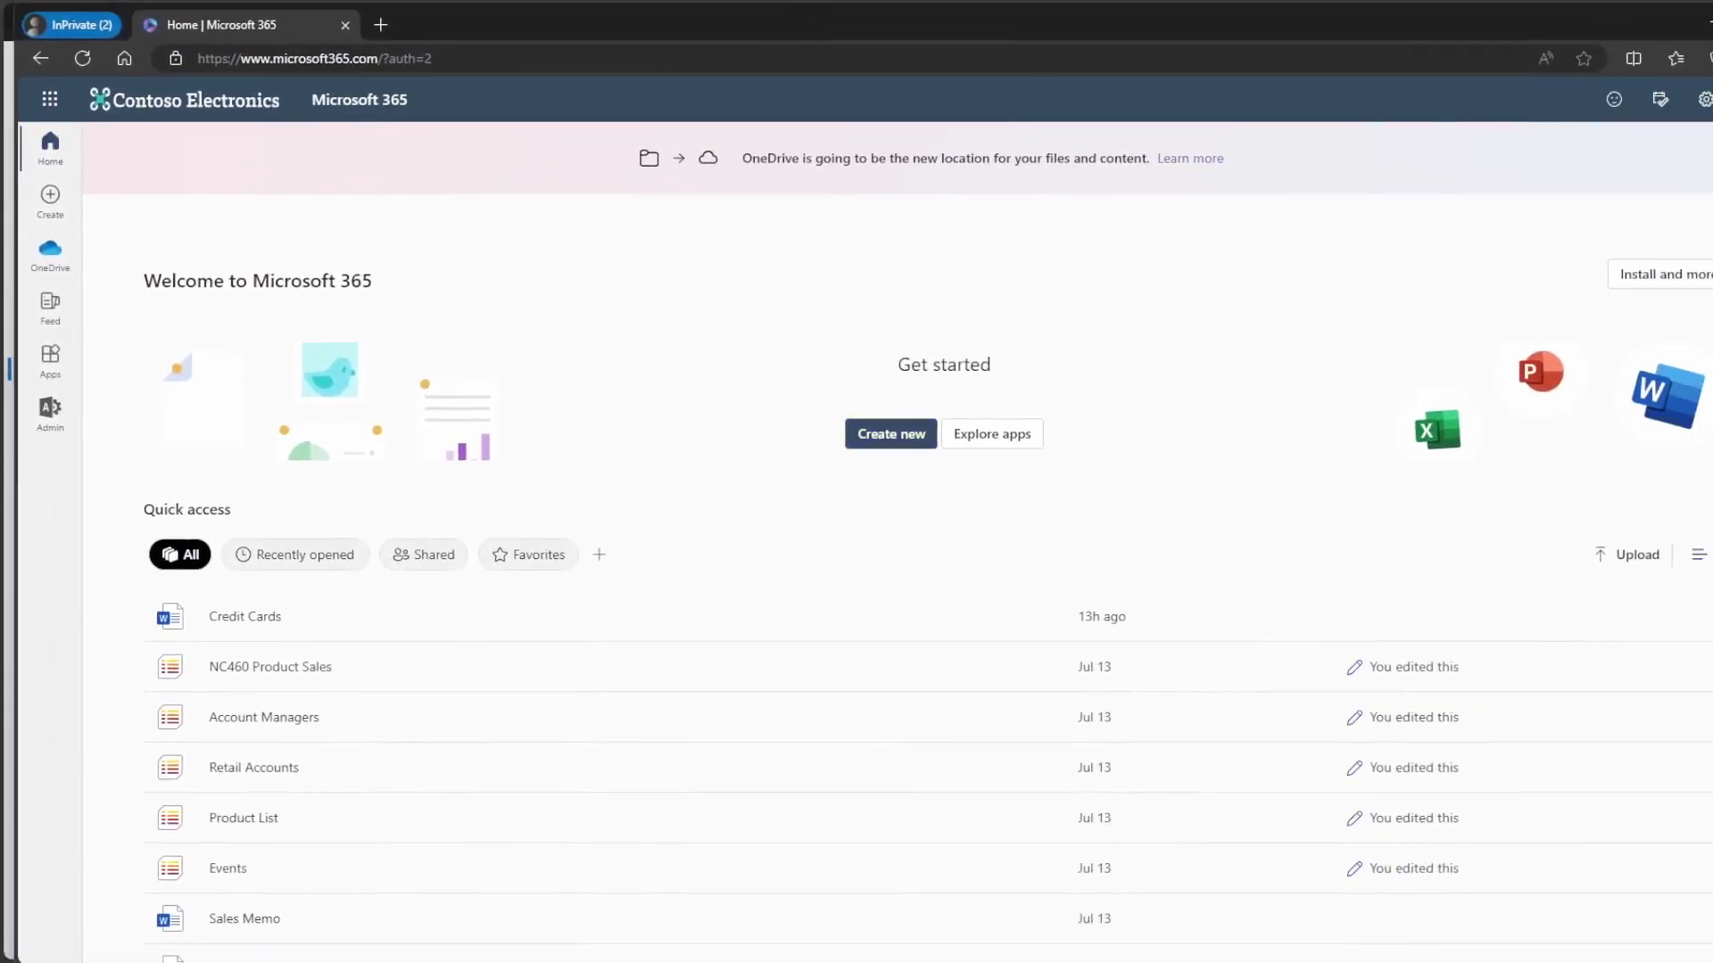
Step: Sign in to Microsoft 365 as the test user with their e-mail and password via Use another account
{"action": "left_click", "coordinate": [1708, 99]}
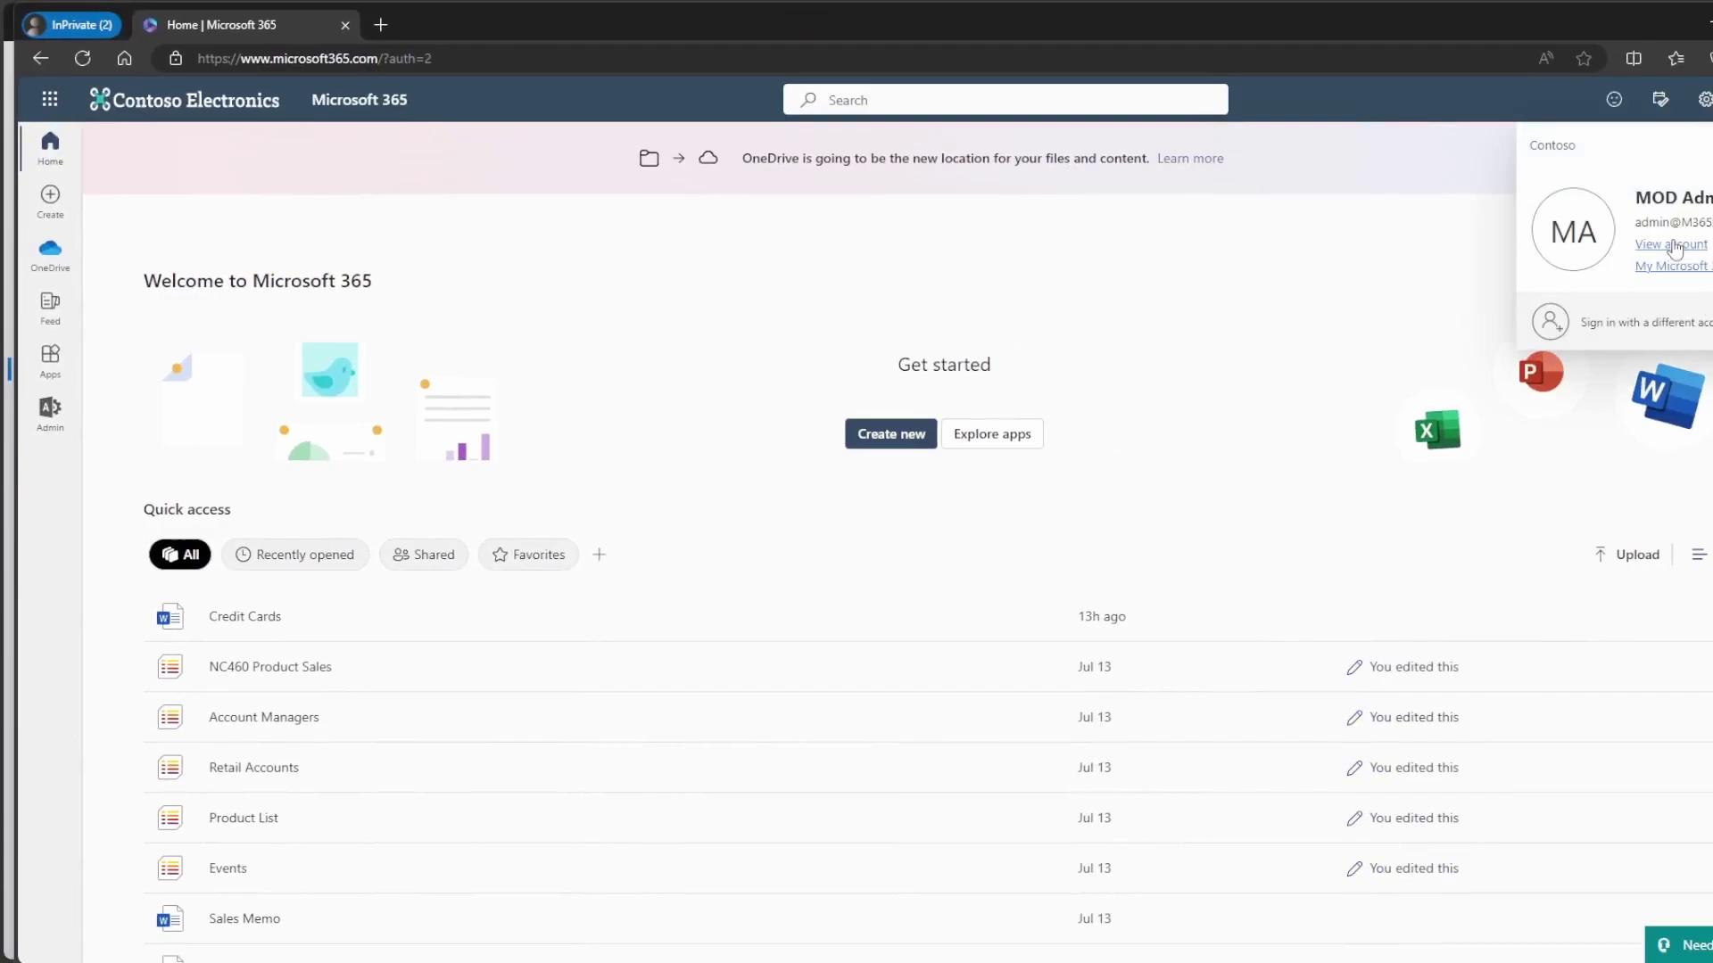
{"action": "left_click", "coordinate": [1632, 323]}
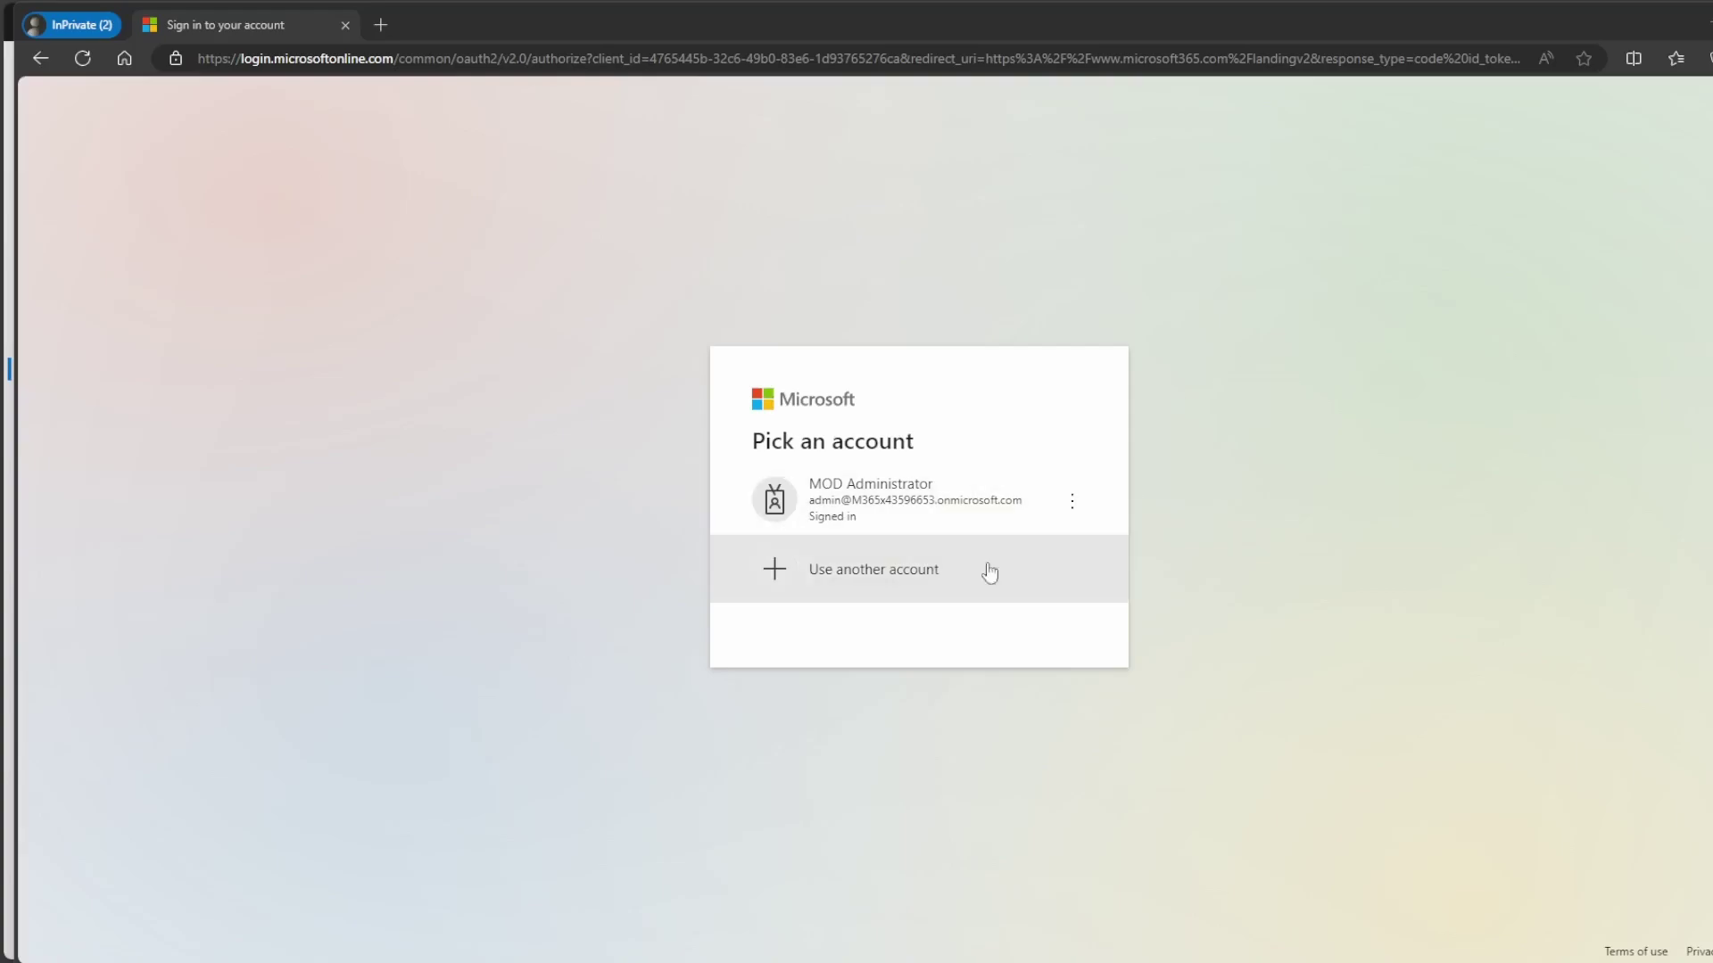
{"action": "left_click", "coordinate": [829, 576]}
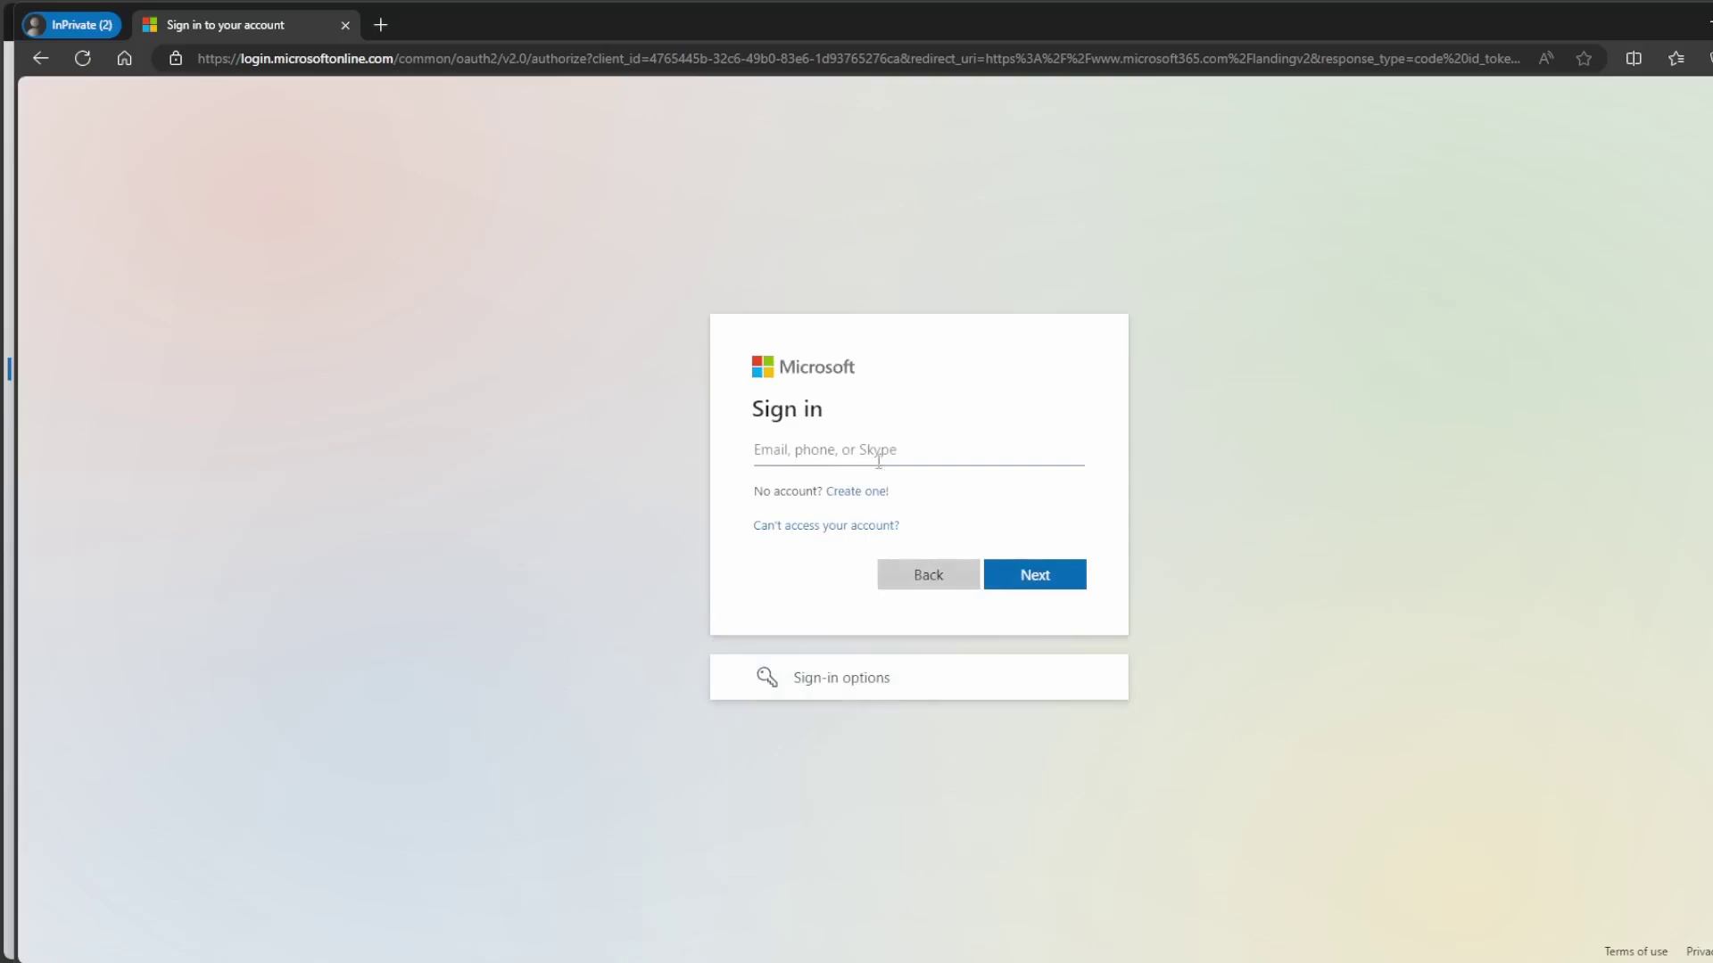
{"action": "key", "text": "ctrl+v"}
{"action": "key", "text": "Return"}
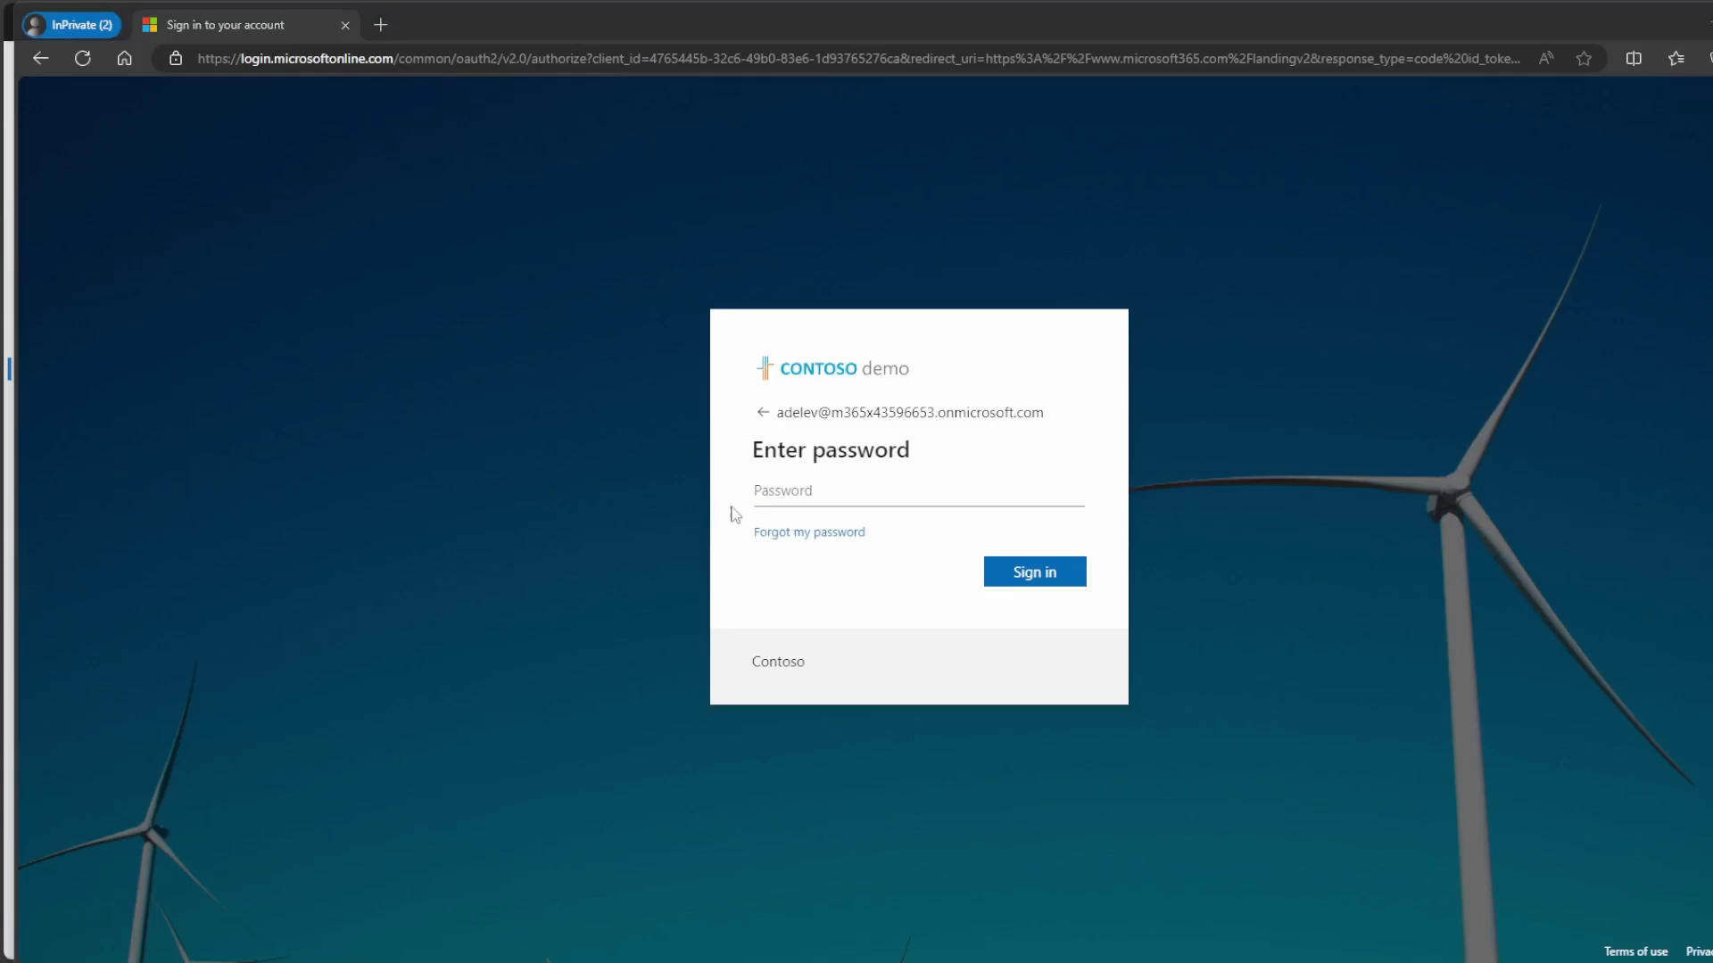
{"action": "left_click", "coordinate": [895, 509]}
{"action": "key", "text": "ctrl+v"}
{"action": "left_click", "coordinate": [1047, 588]}
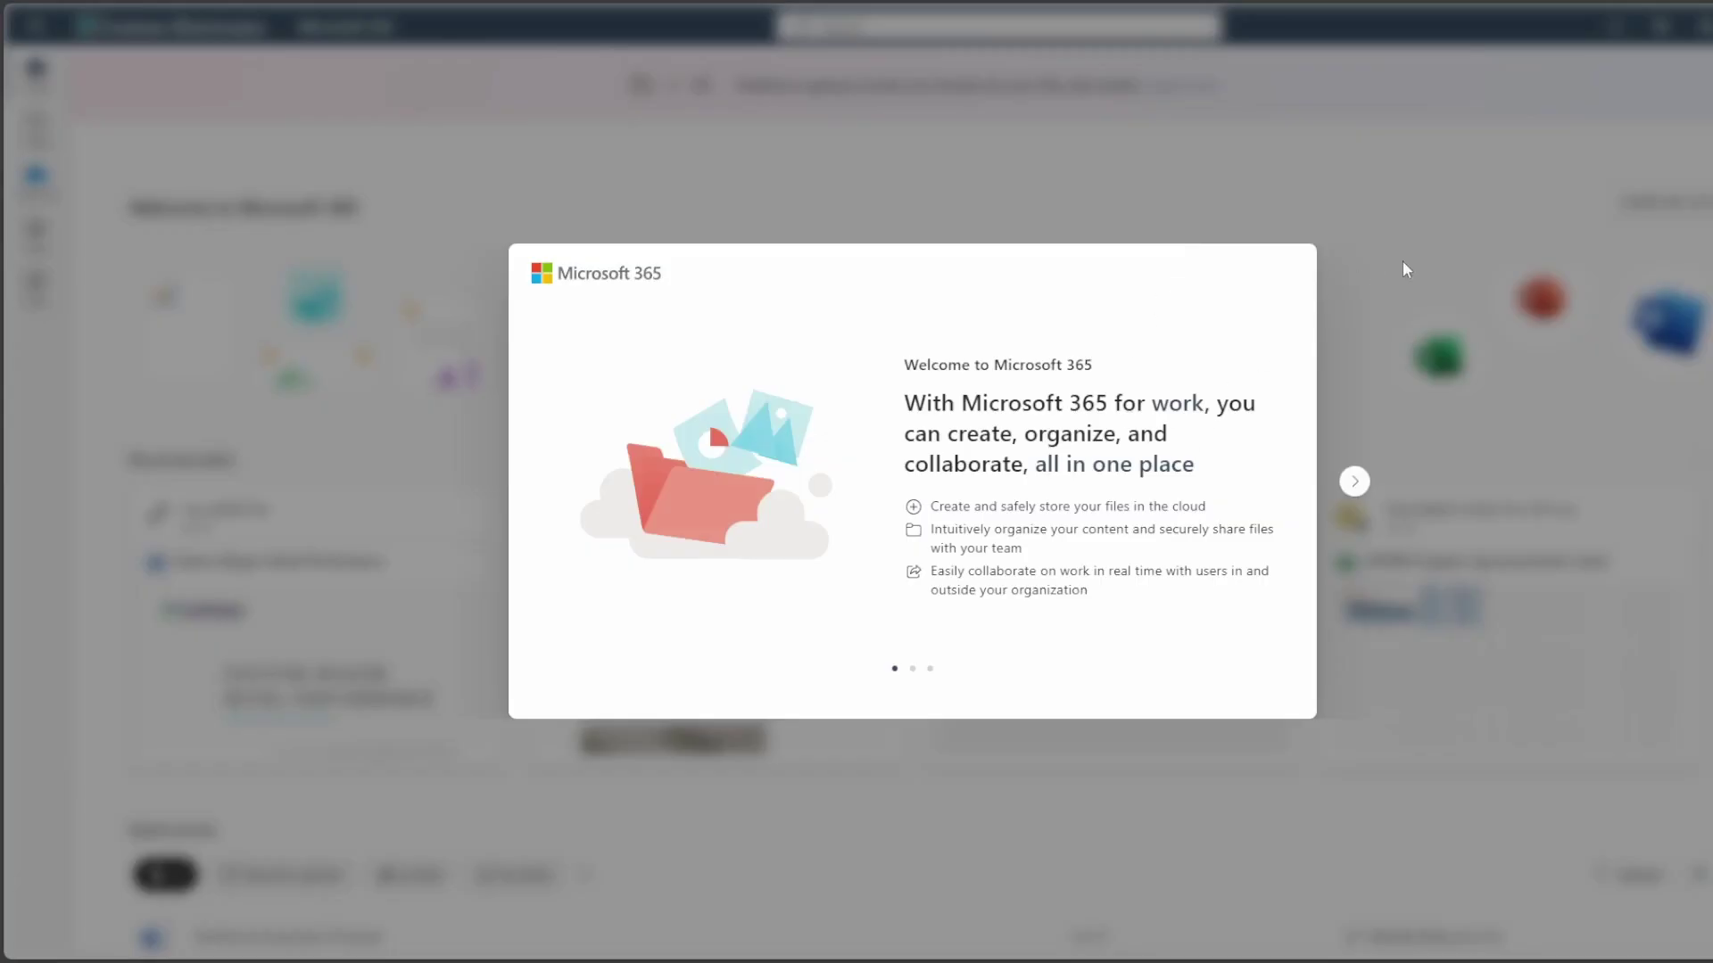
Step: Step through and close the Microsoft 365 welcome slides
{"action": "left_click", "coordinate": [1354, 481]}
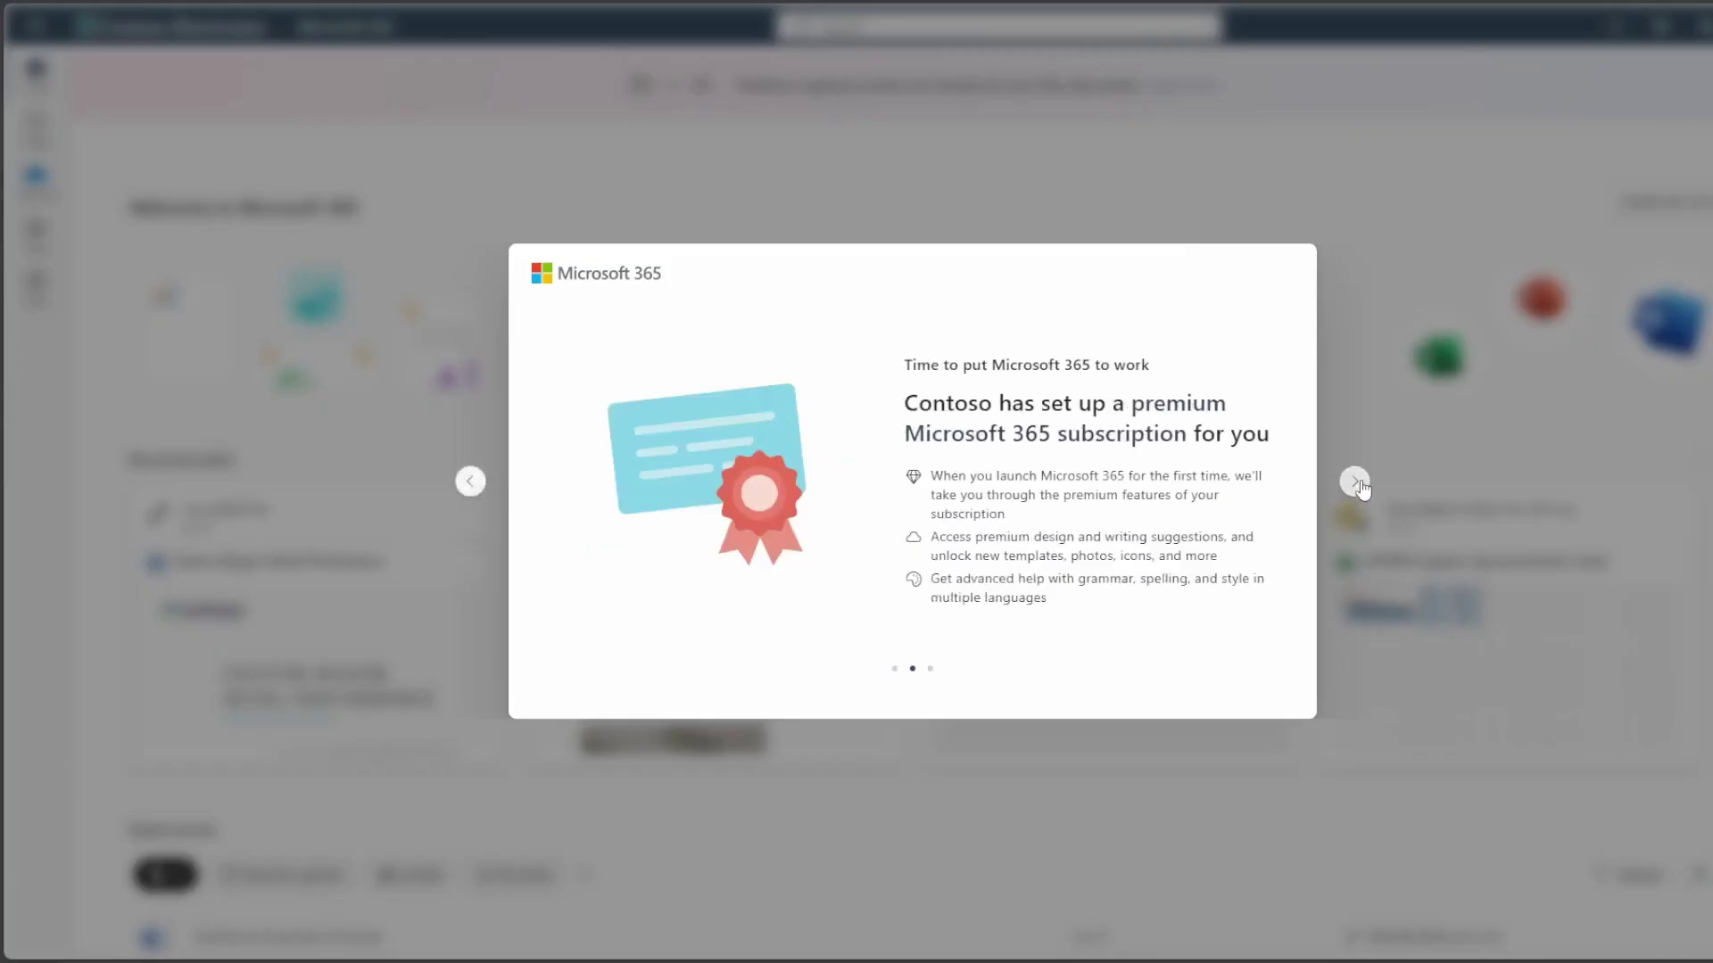
{"action": "left_click", "coordinate": [1354, 481]}
{"action": "left_click", "coordinate": [1354, 480]}
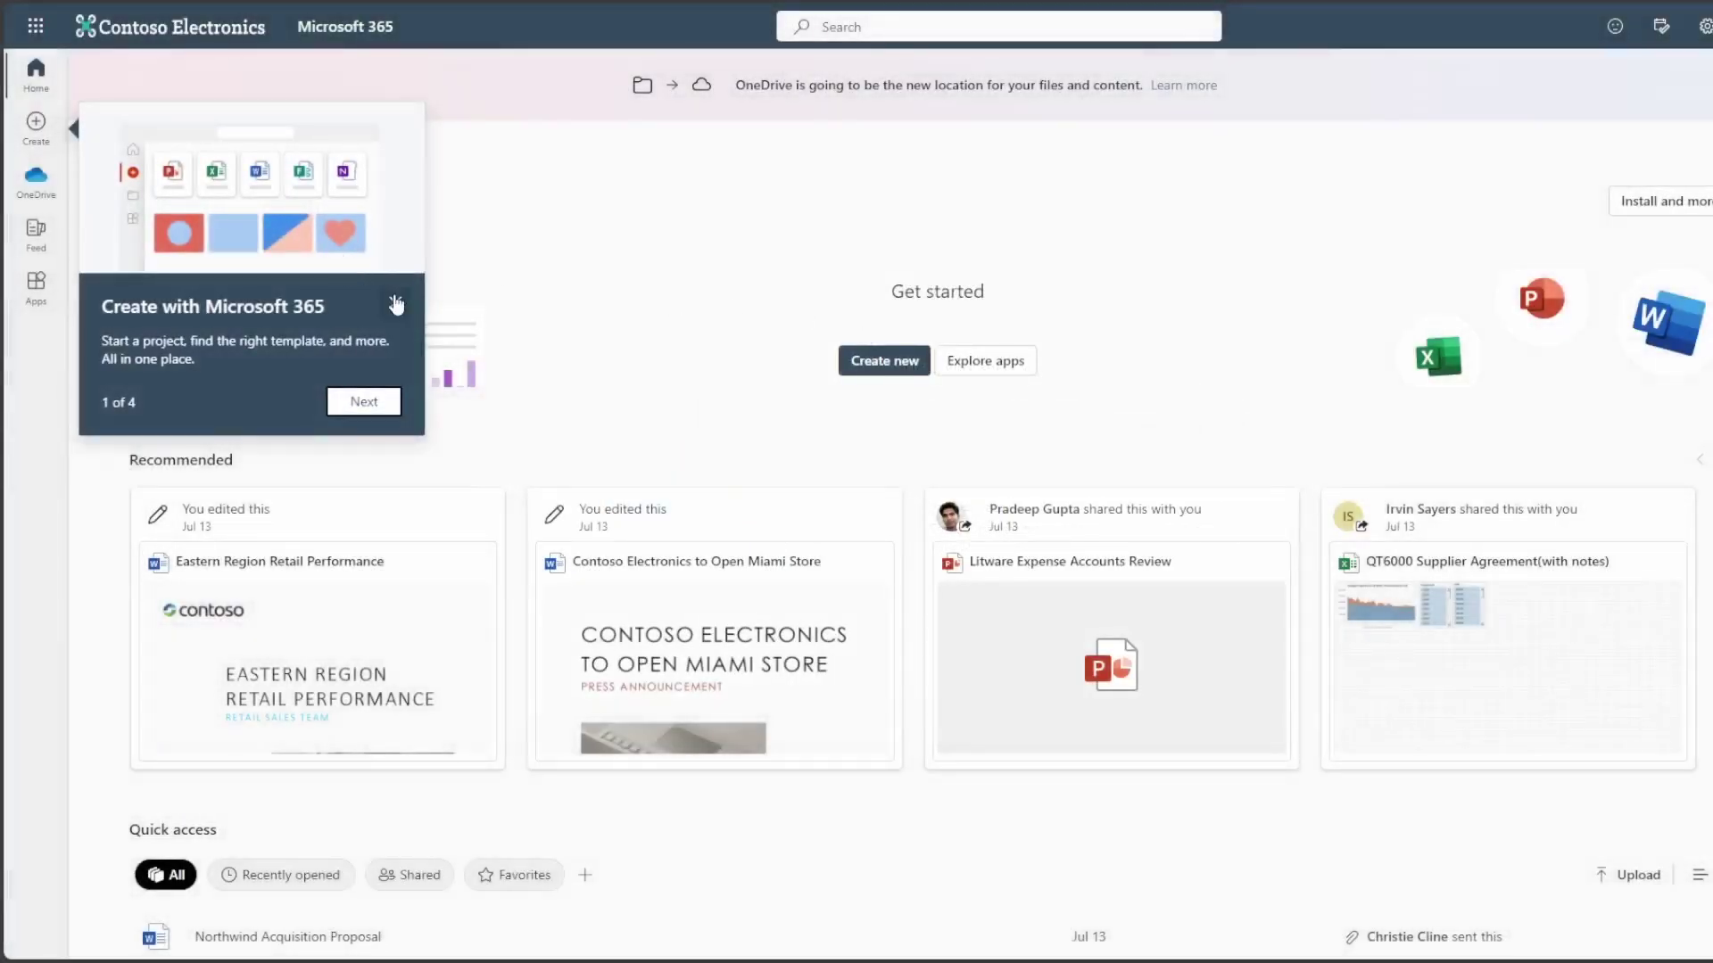
Step: Dismiss the Create with Microsoft 365 tip, go full screen, cancel the feedback prompt and continue as the test user
{"action": "left_click", "coordinate": [396, 305]}
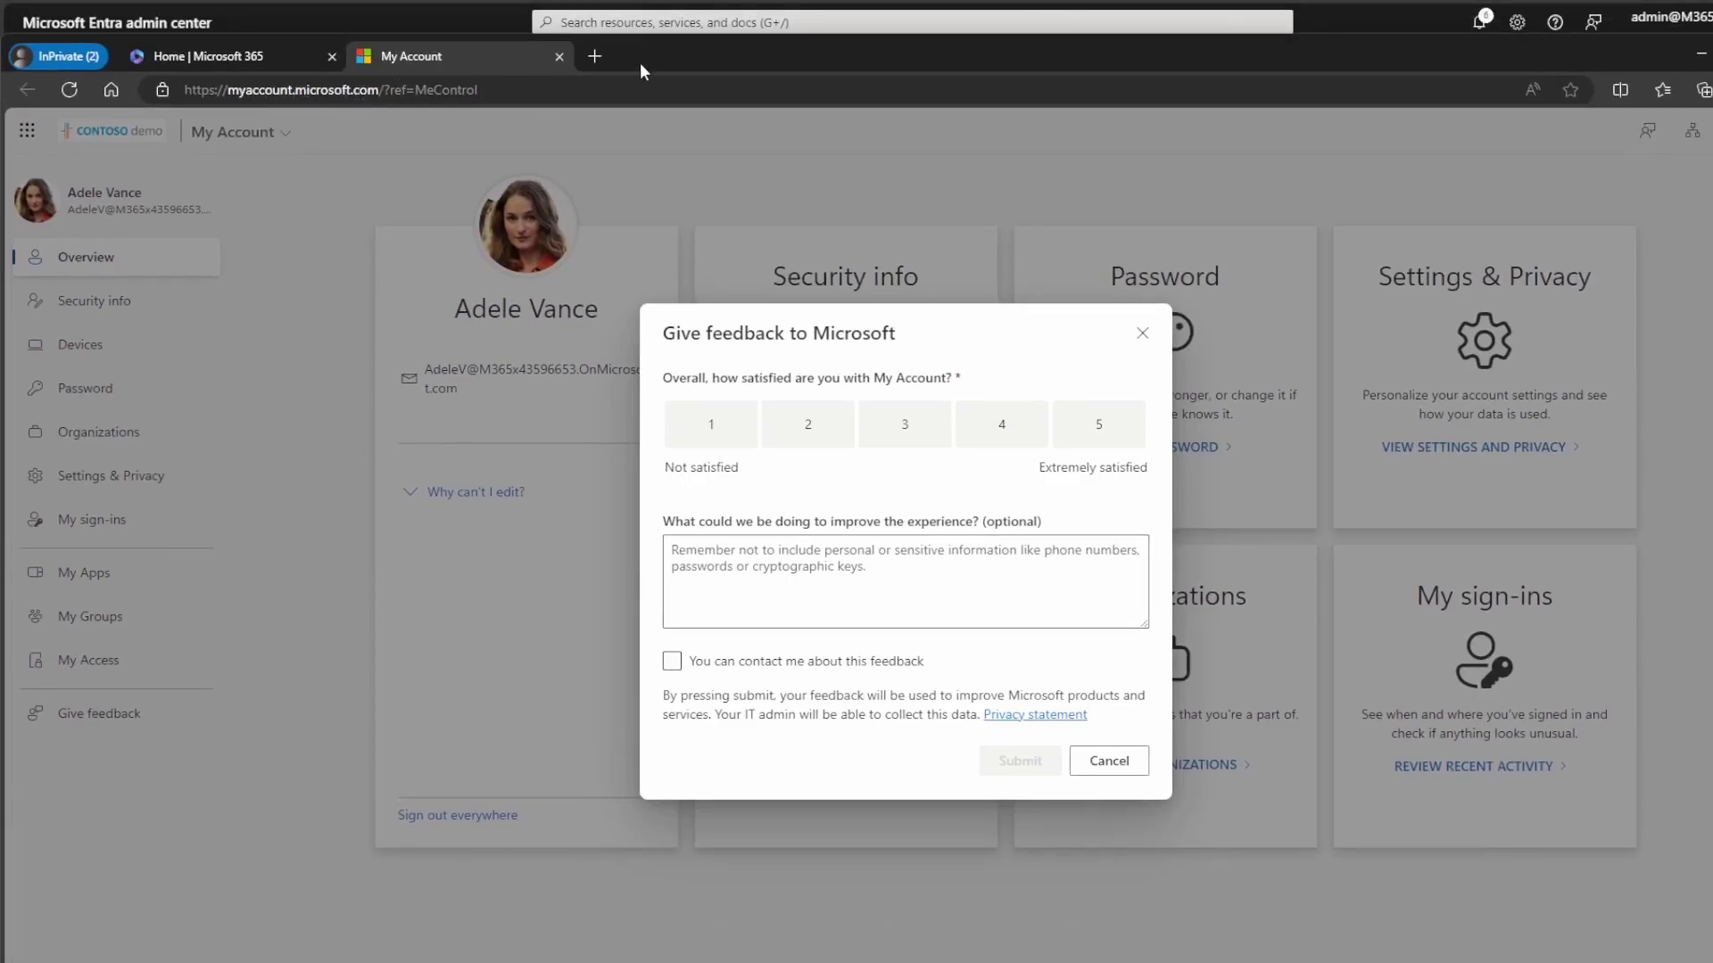
{"action": "key", "text": "F11"}
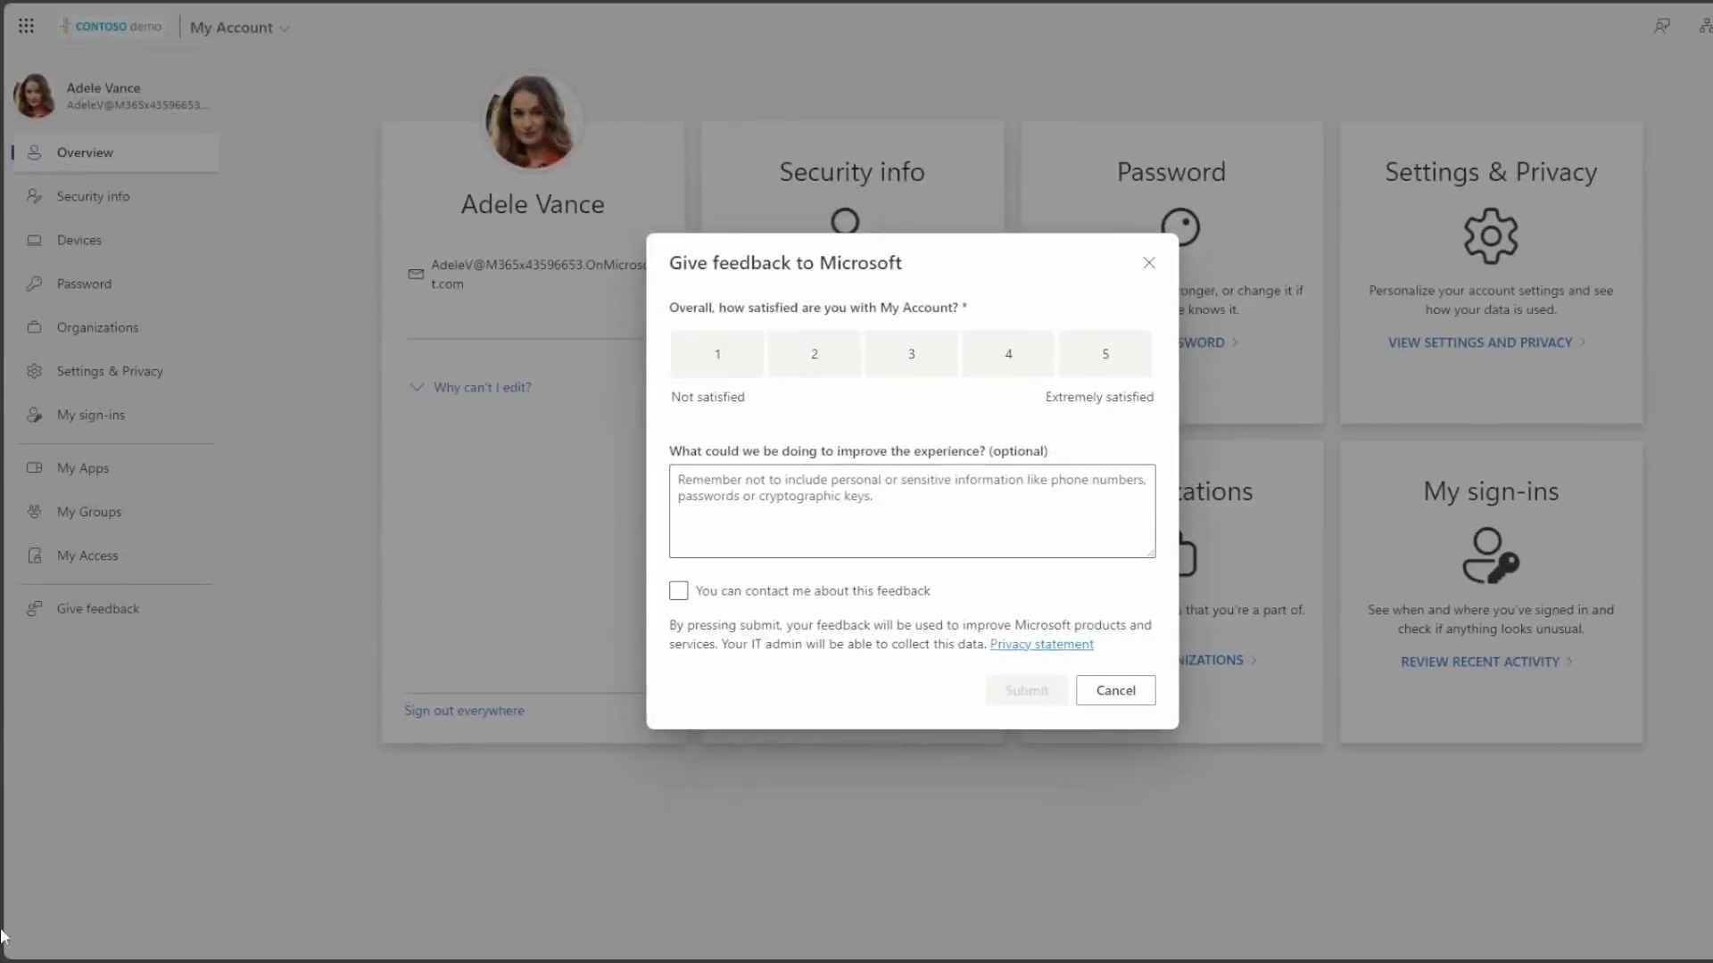
{"action": "left_click", "coordinate": [1115, 691]}
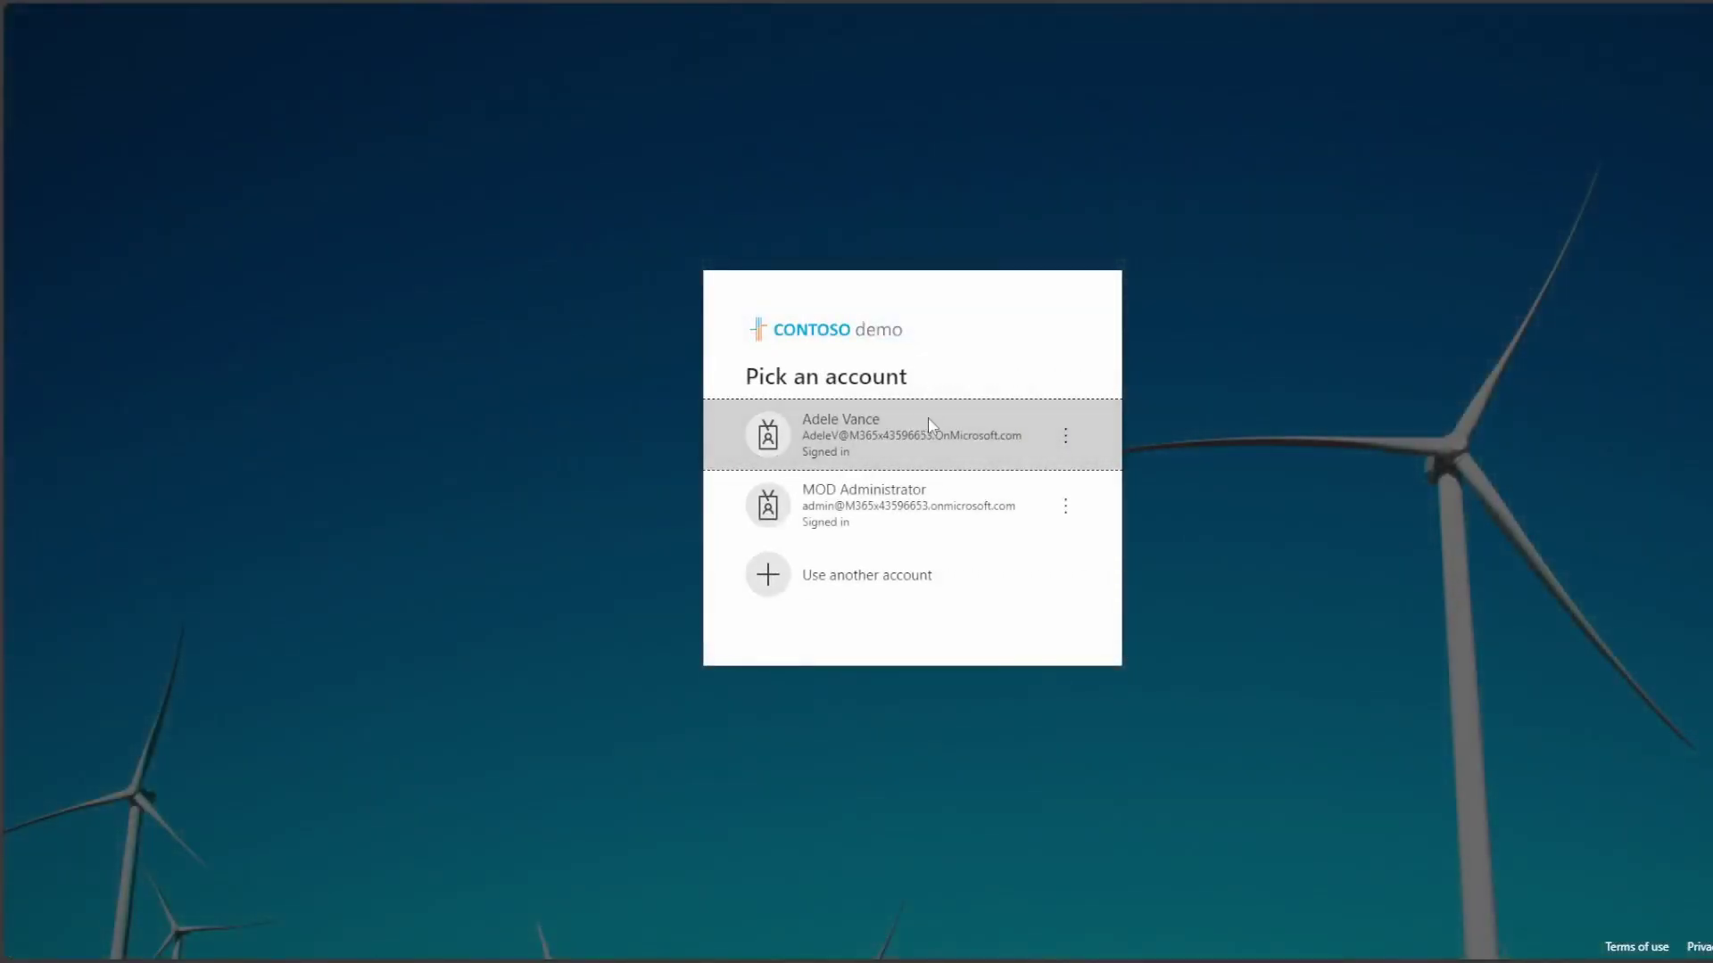
{"action": "left_click", "coordinate": [929, 426]}
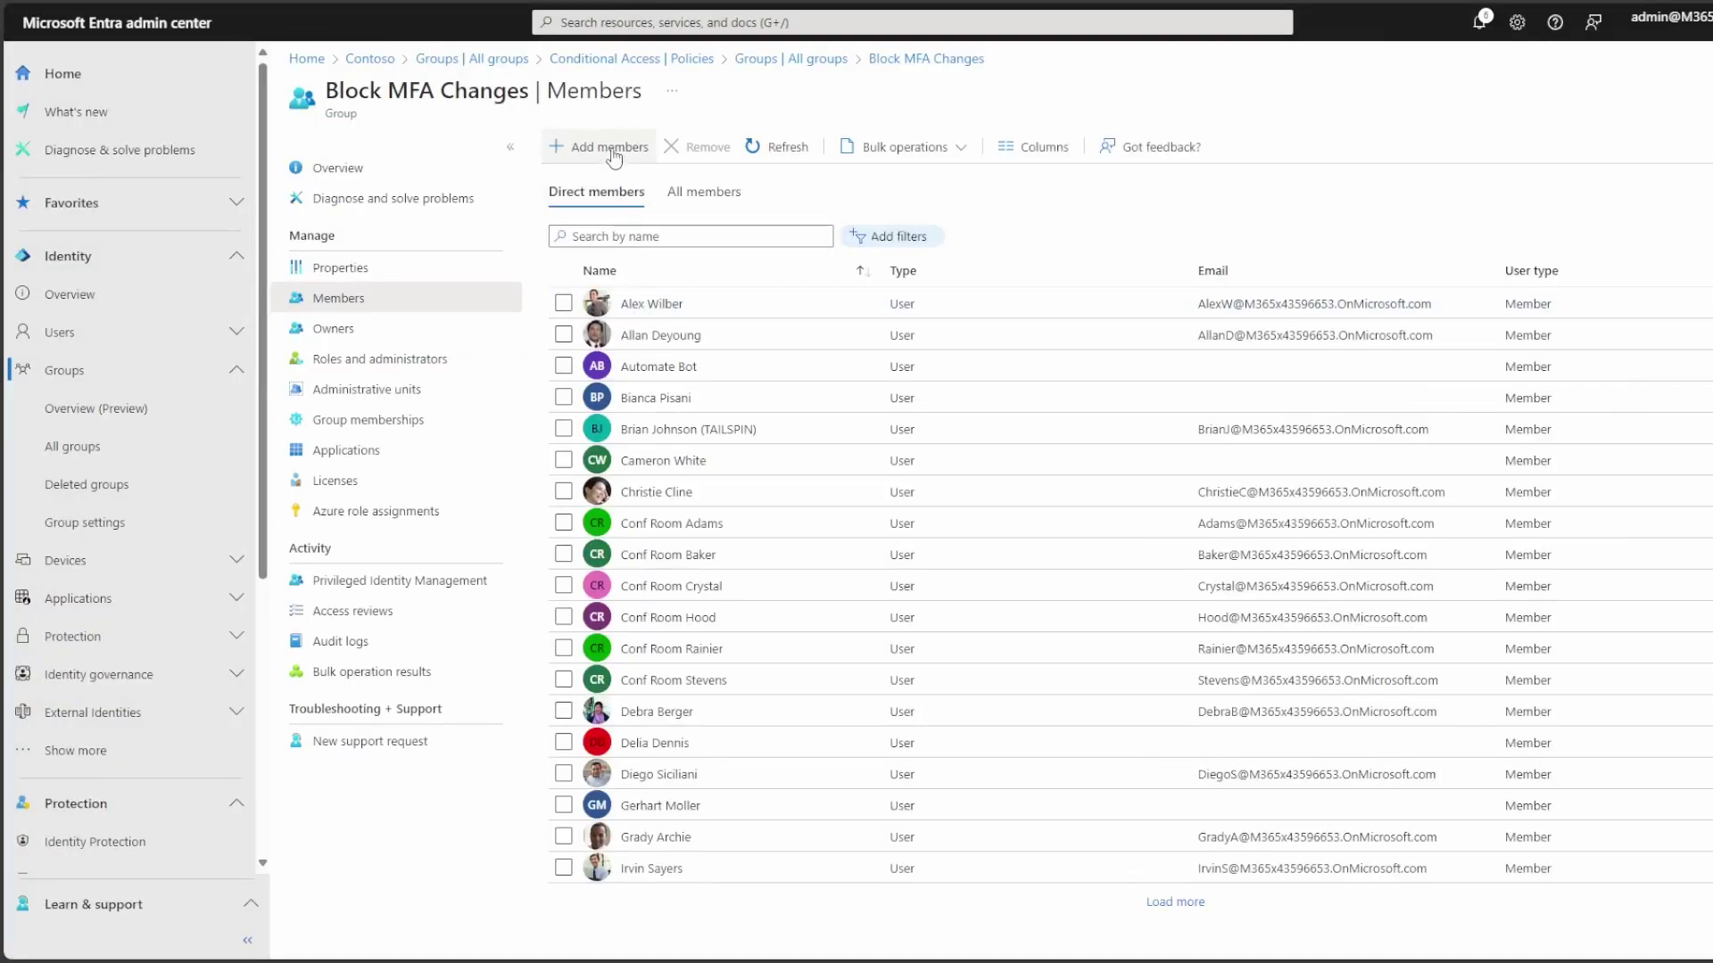
Step: Add the test user back to Block MFA Changes and refresh the members list until they appear
{"action": "left_click", "coordinate": [611, 148]}
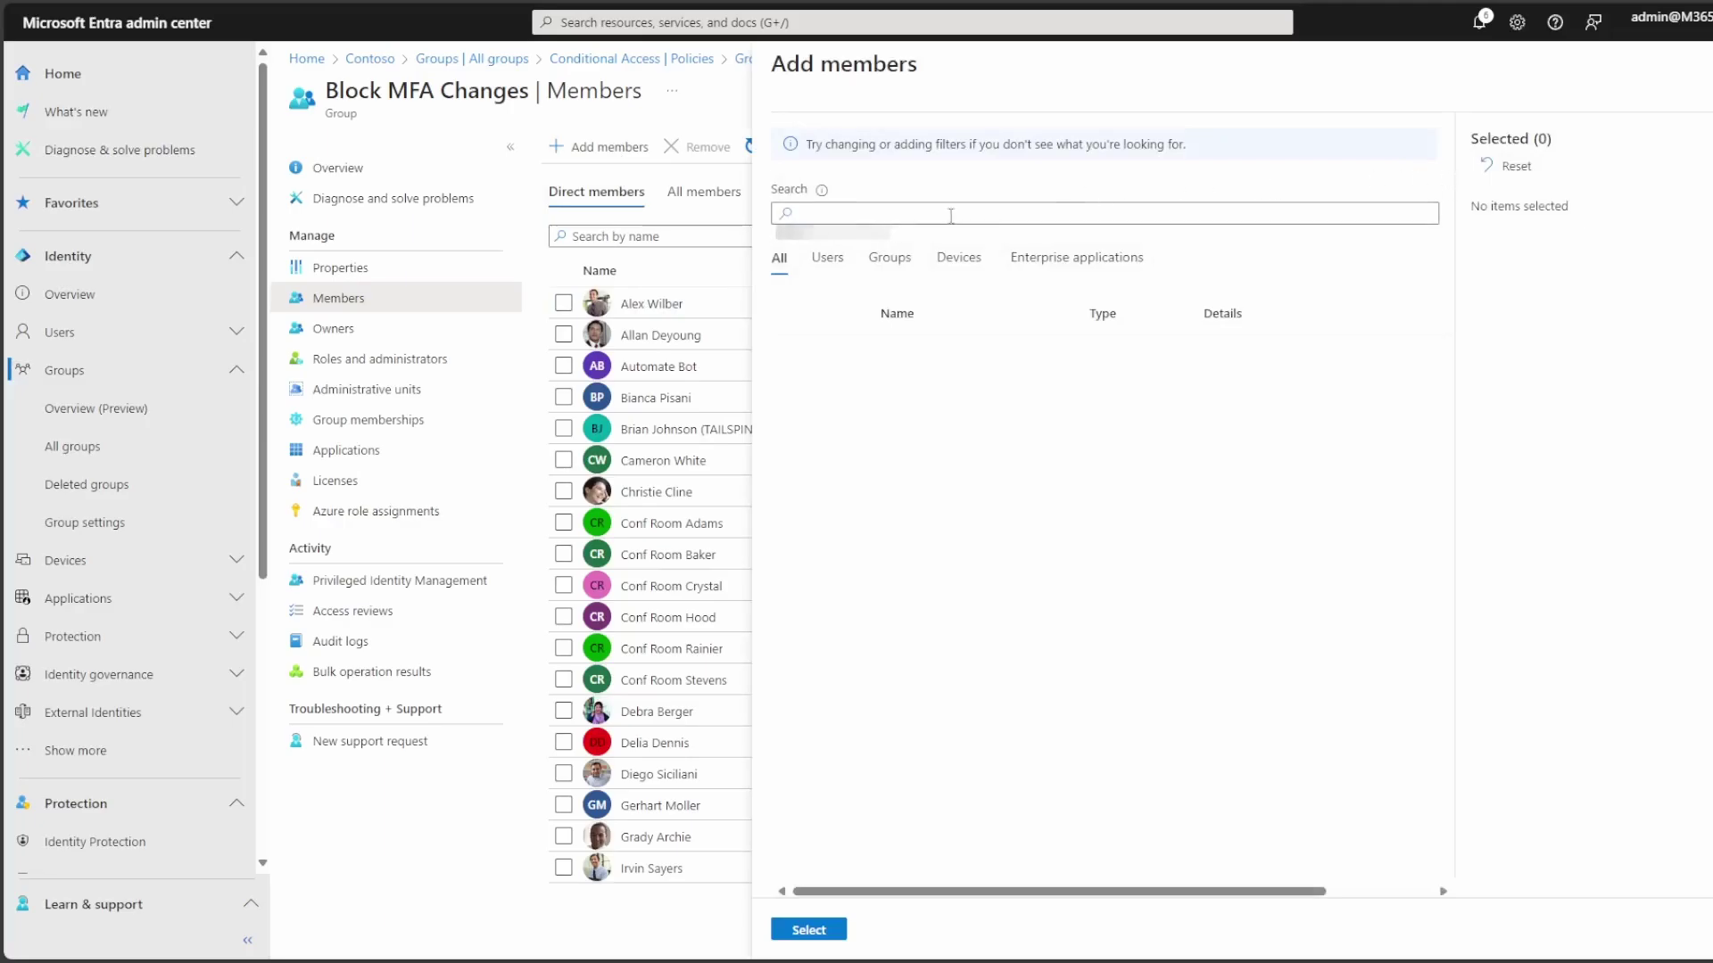
{"action": "left_click", "coordinate": [795, 353]}
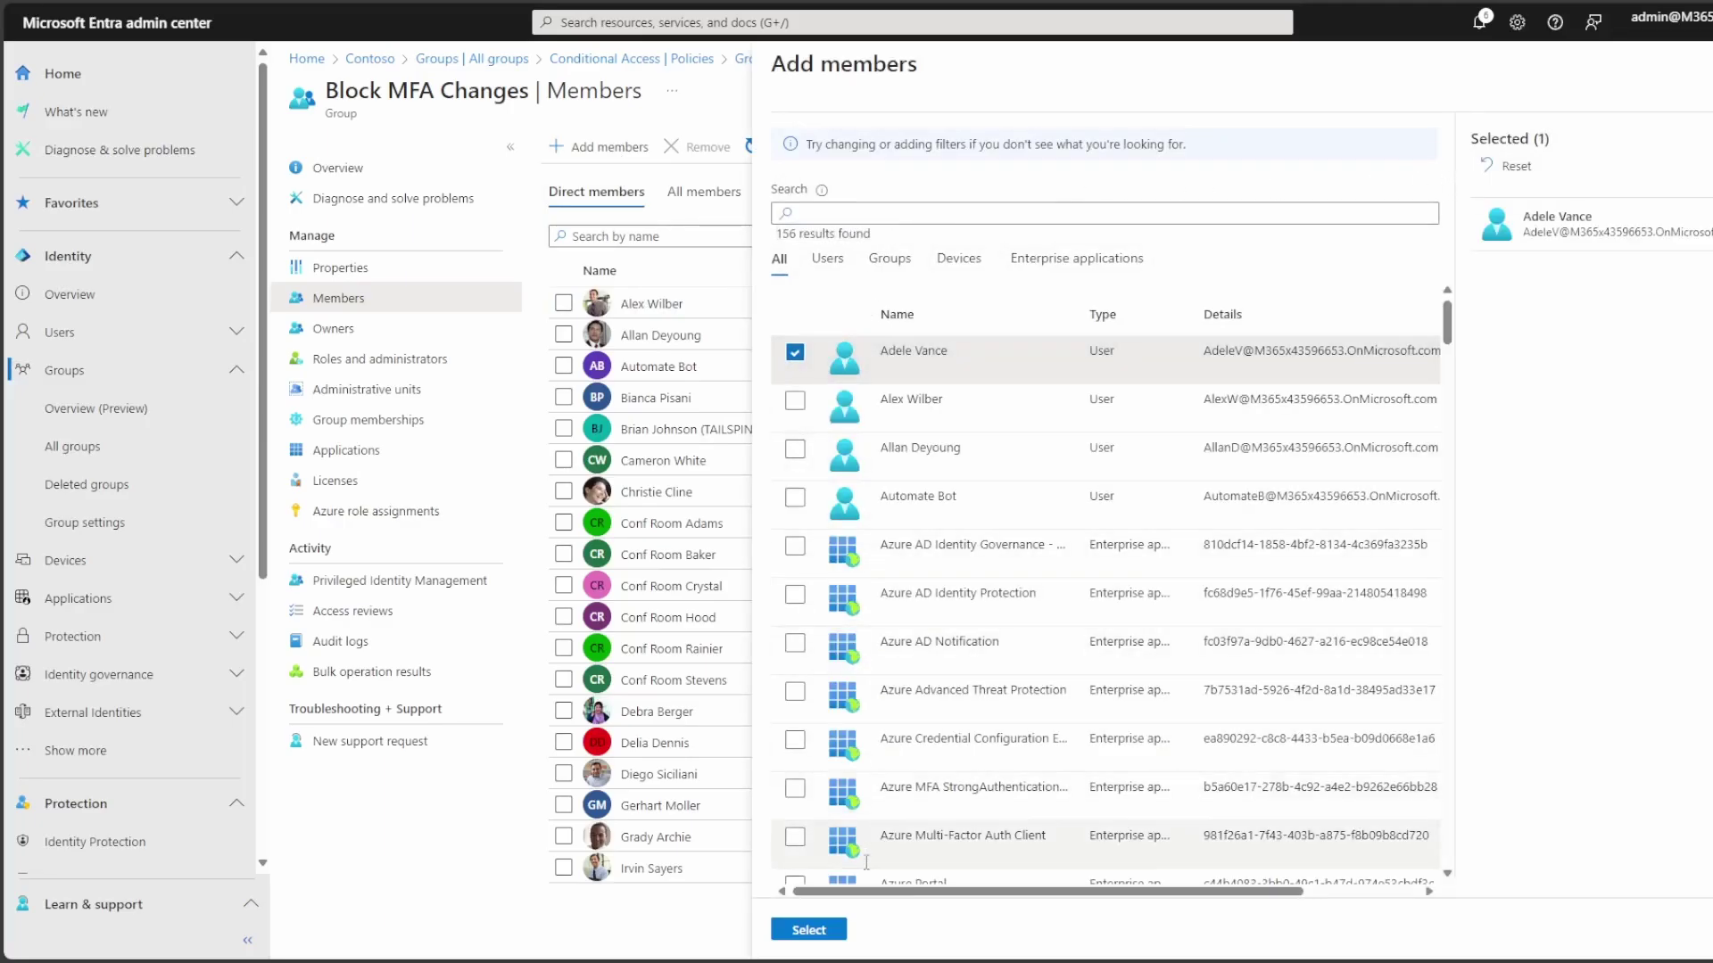
{"action": "left_click", "coordinate": [825, 933]}
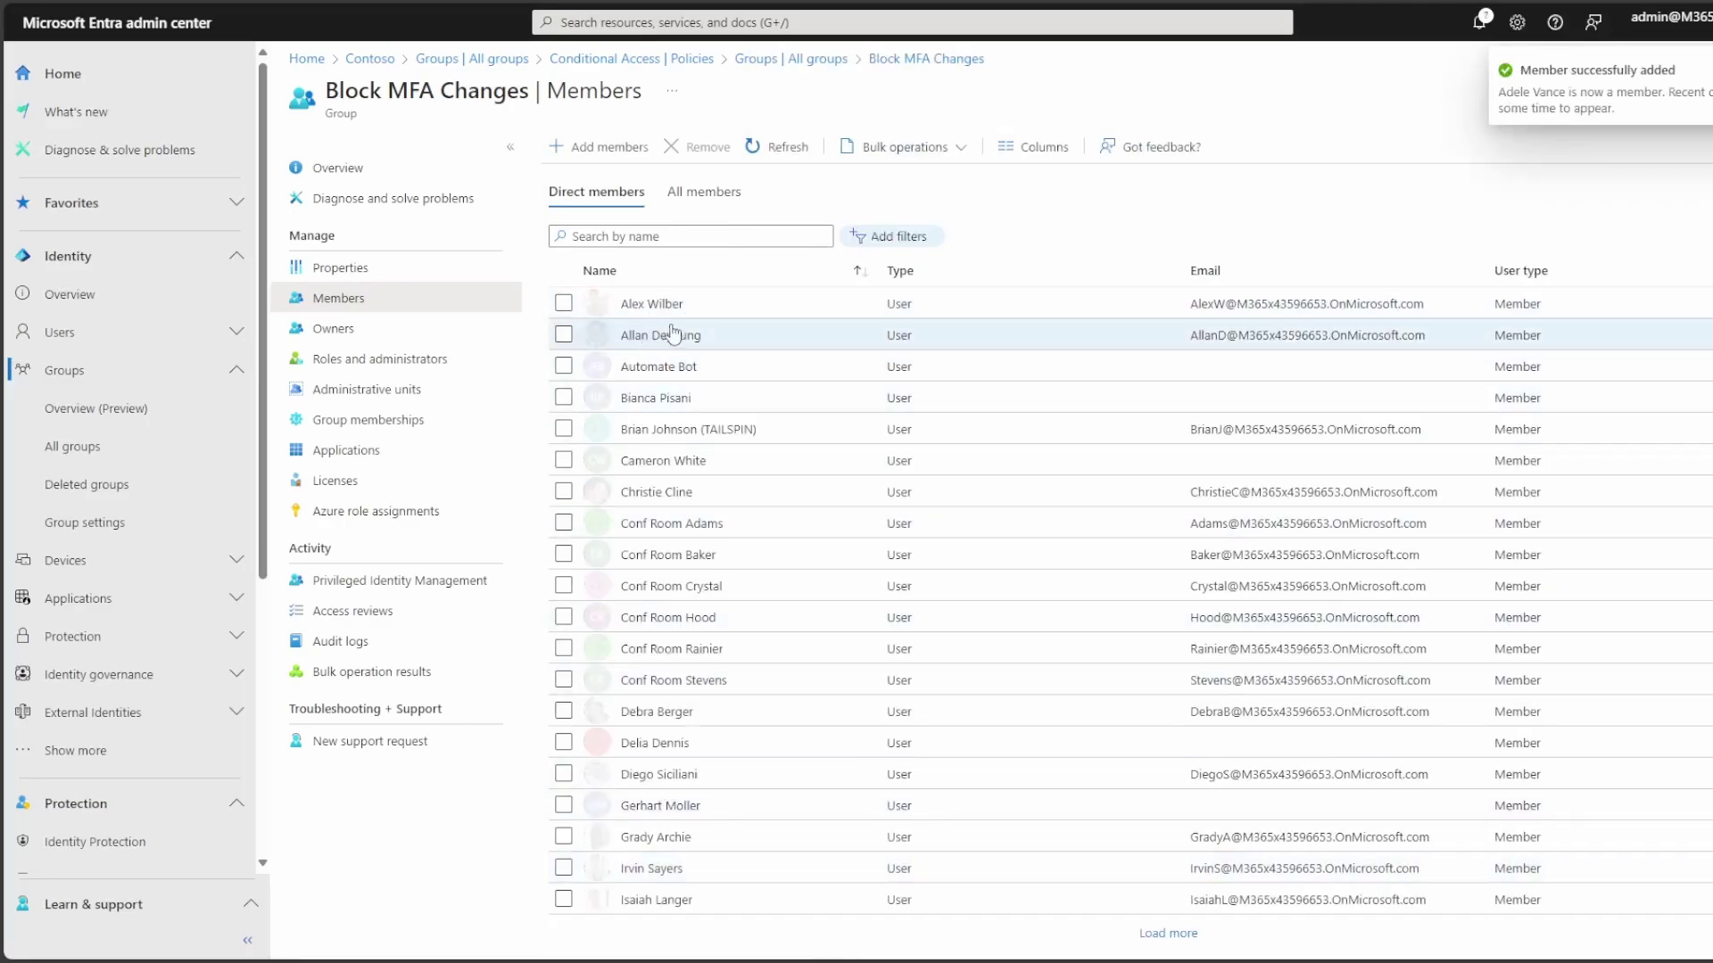
{"action": "left_click", "coordinate": [768, 148]}
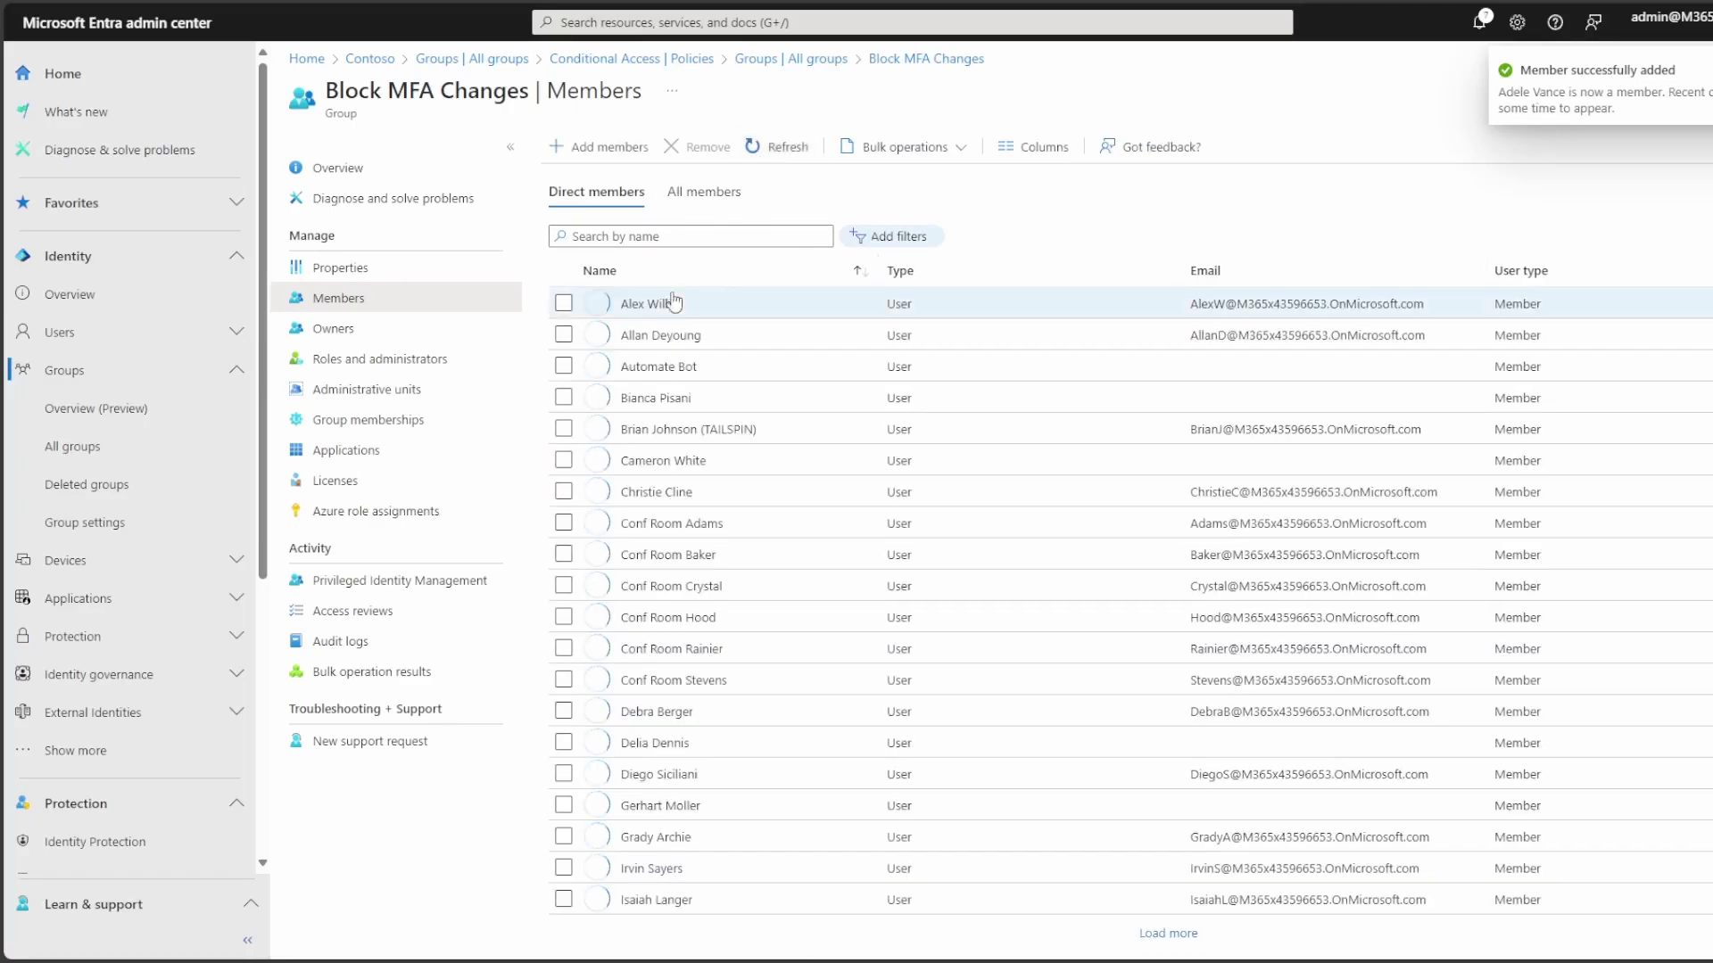
{"action": "left_click", "coordinate": [794, 151]}
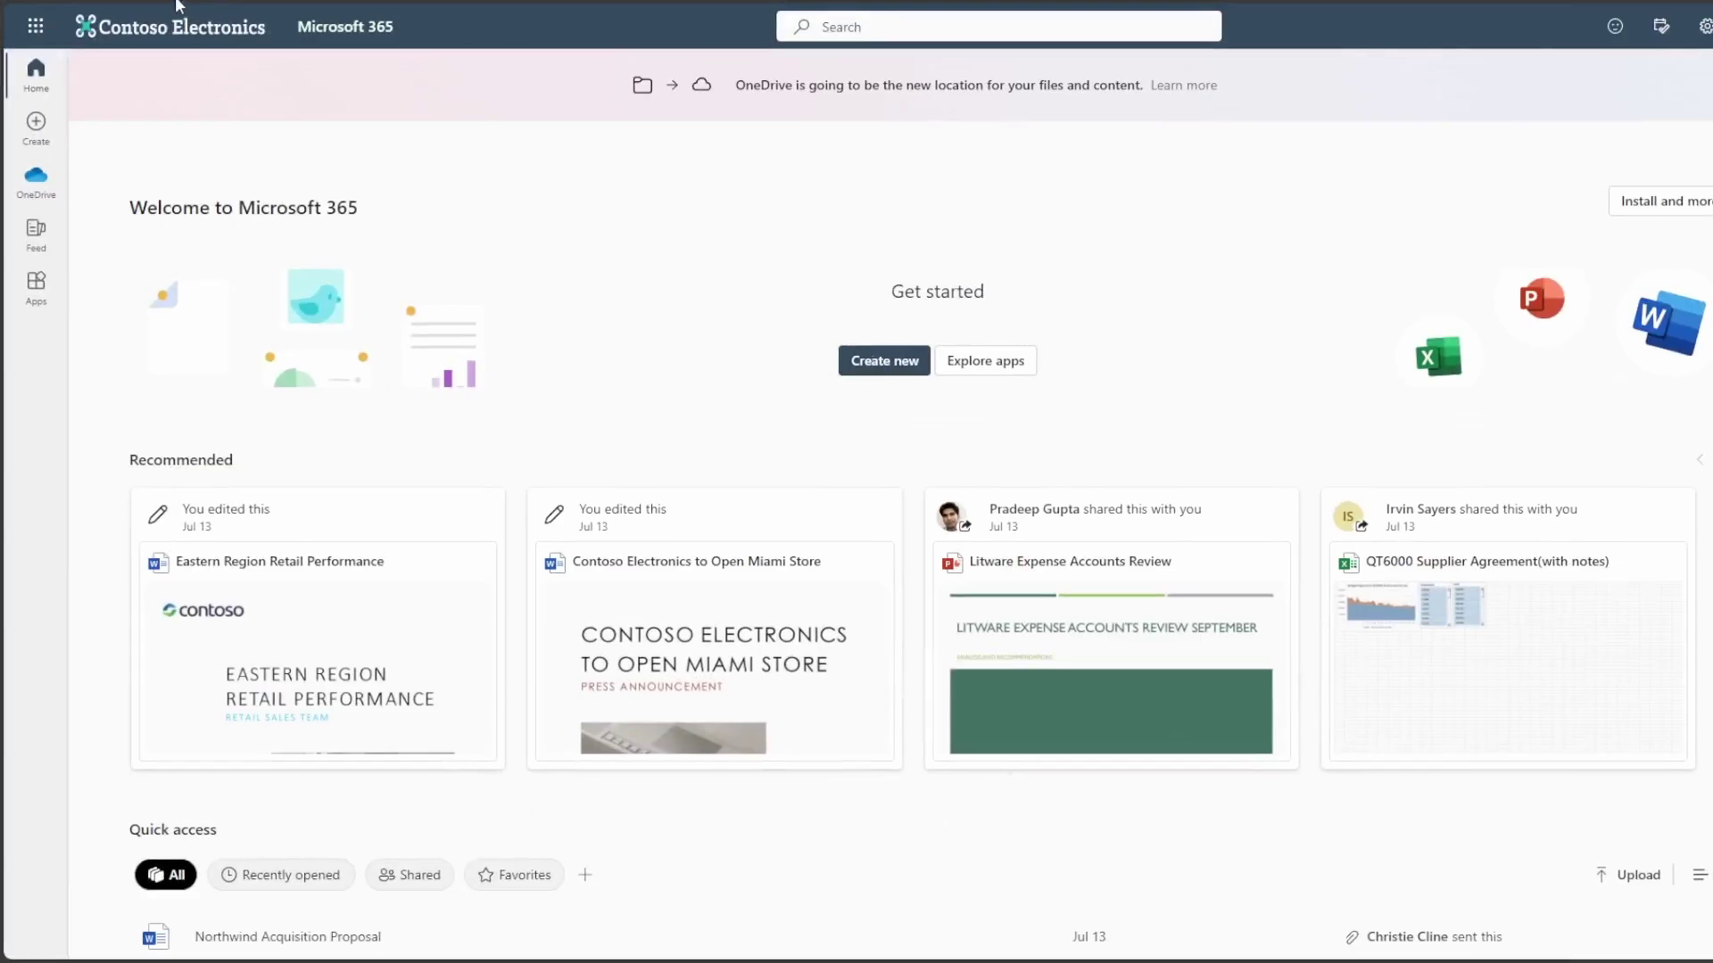
Step: Advance the Microsoft 365 feature tour to the 'Introducing tags' tip, step 2 of 2
{"action": "left_click", "coordinate": [361, 507]}
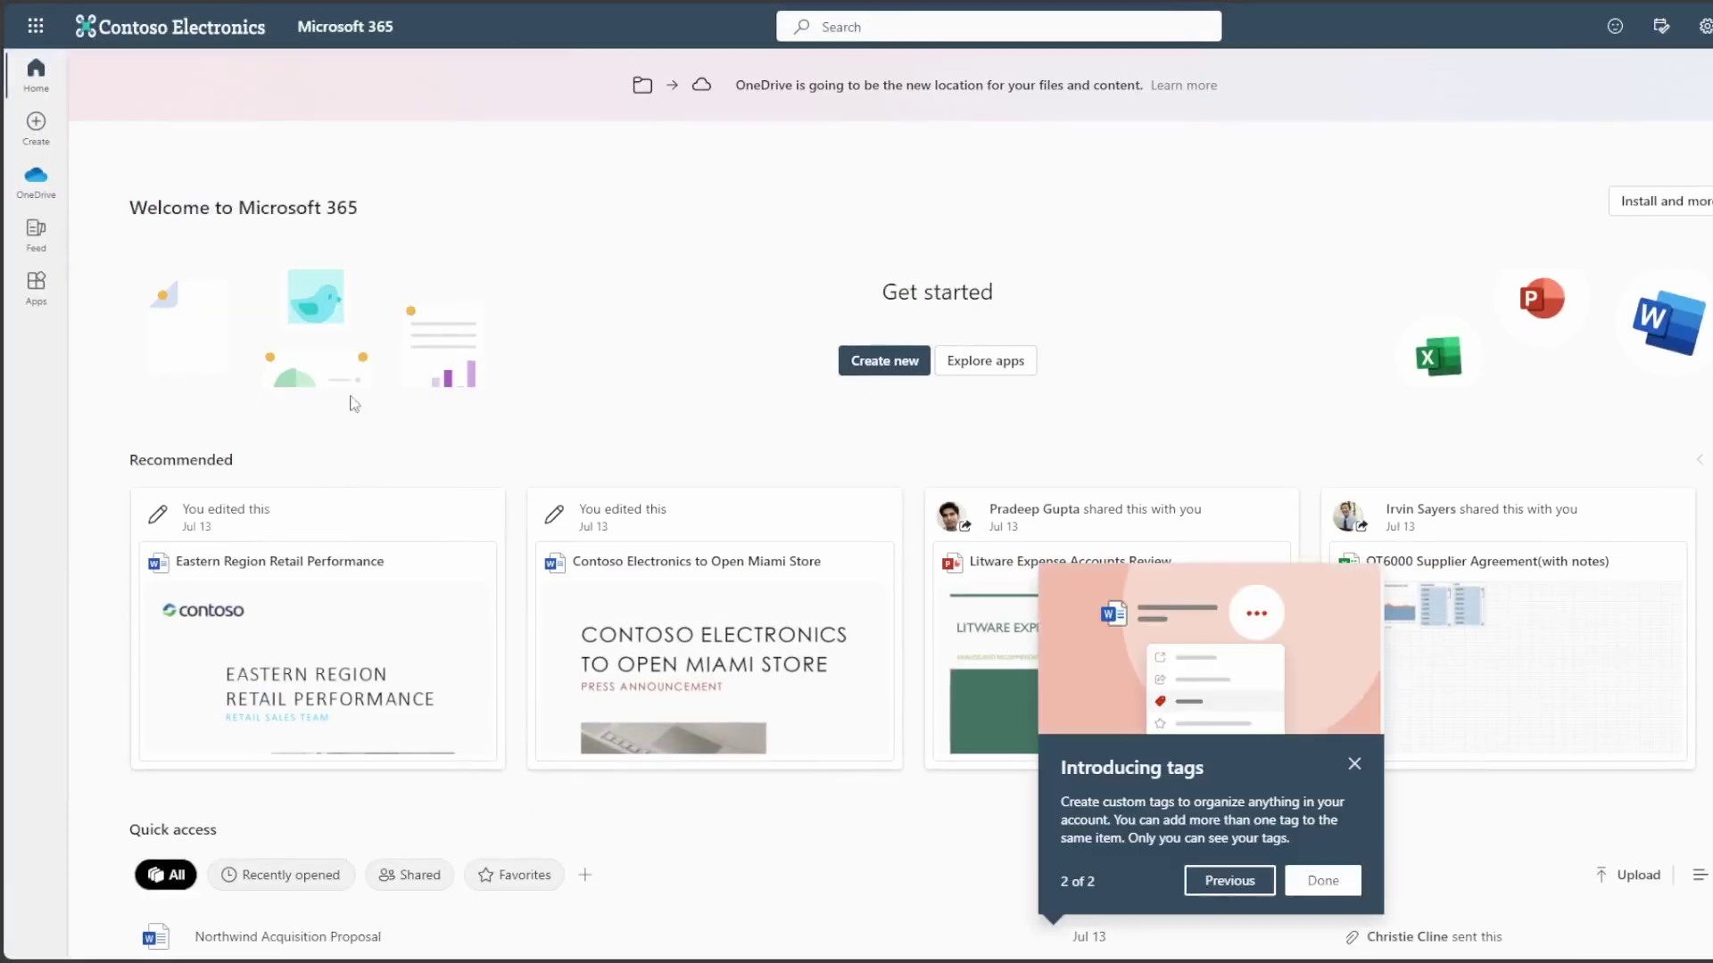